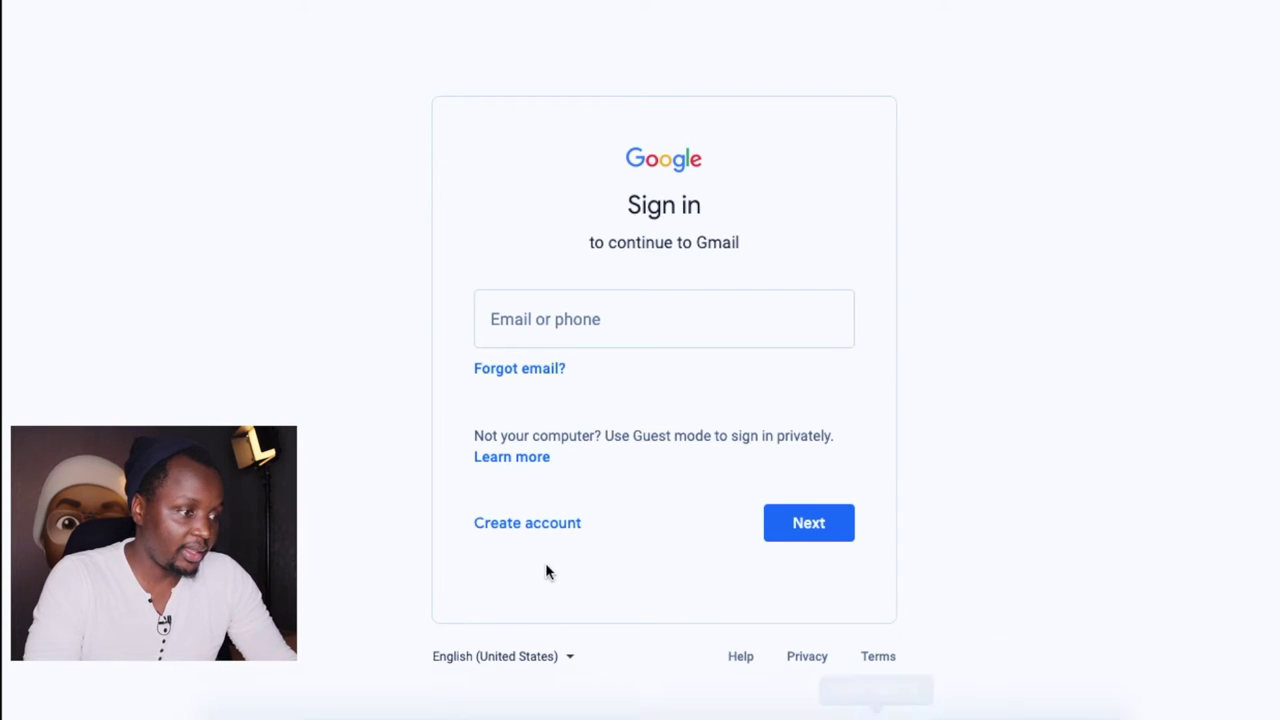
- Begin creating a new Google account for personal use
{"action": "left_click", "coordinate": [541, 530]}
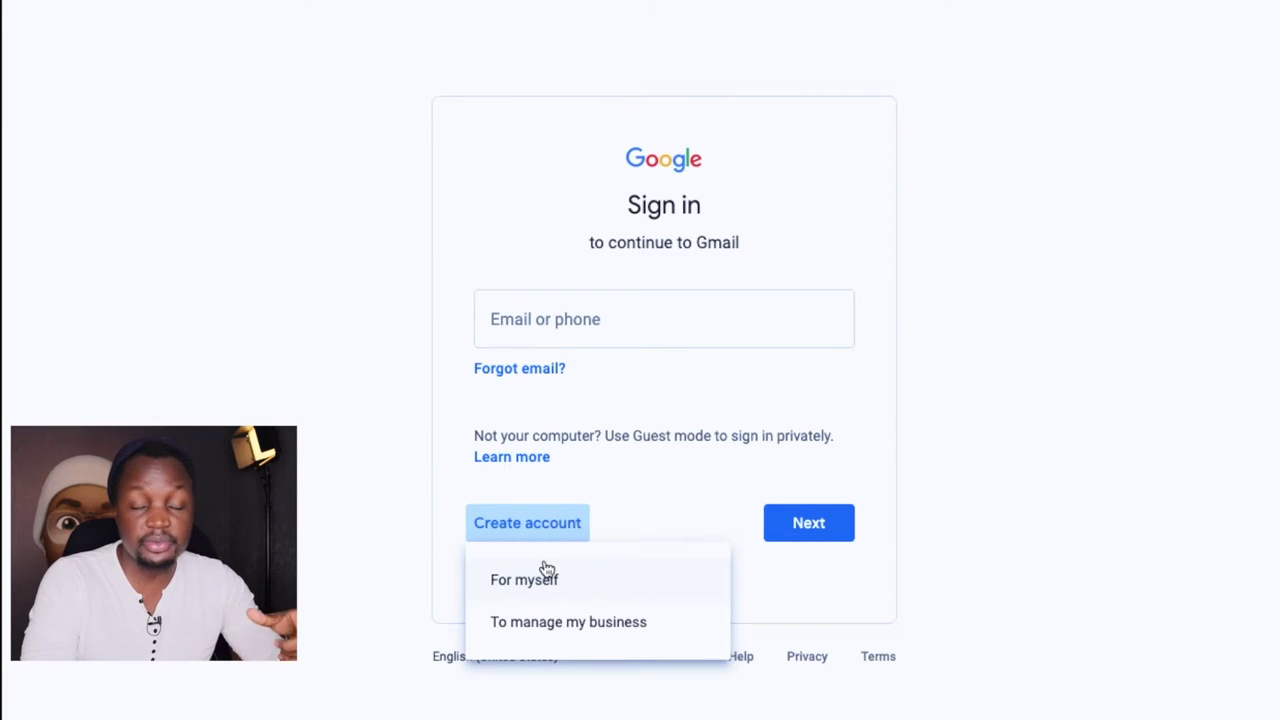
{"action": "left_click", "coordinate": [538, 622]}
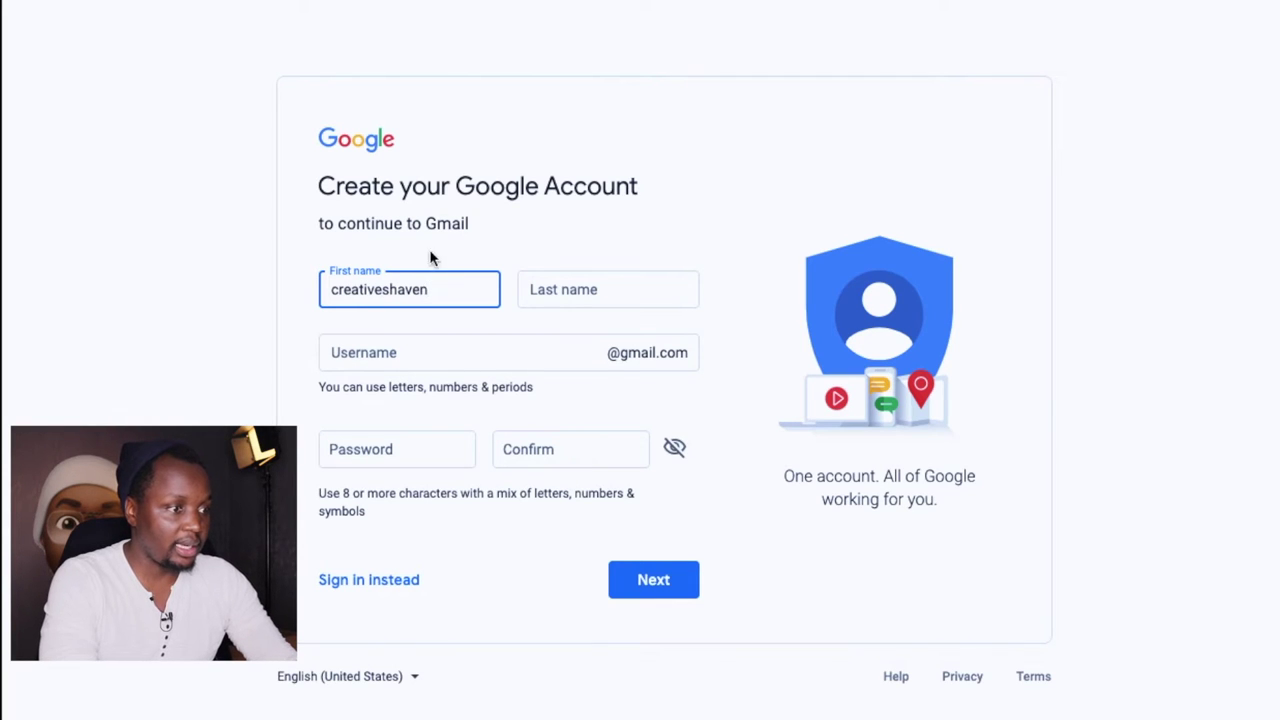
- Move on from the first name to the last-name entry in the sign-up form
{"action": "left_click", "coordinate": [550, 296]}
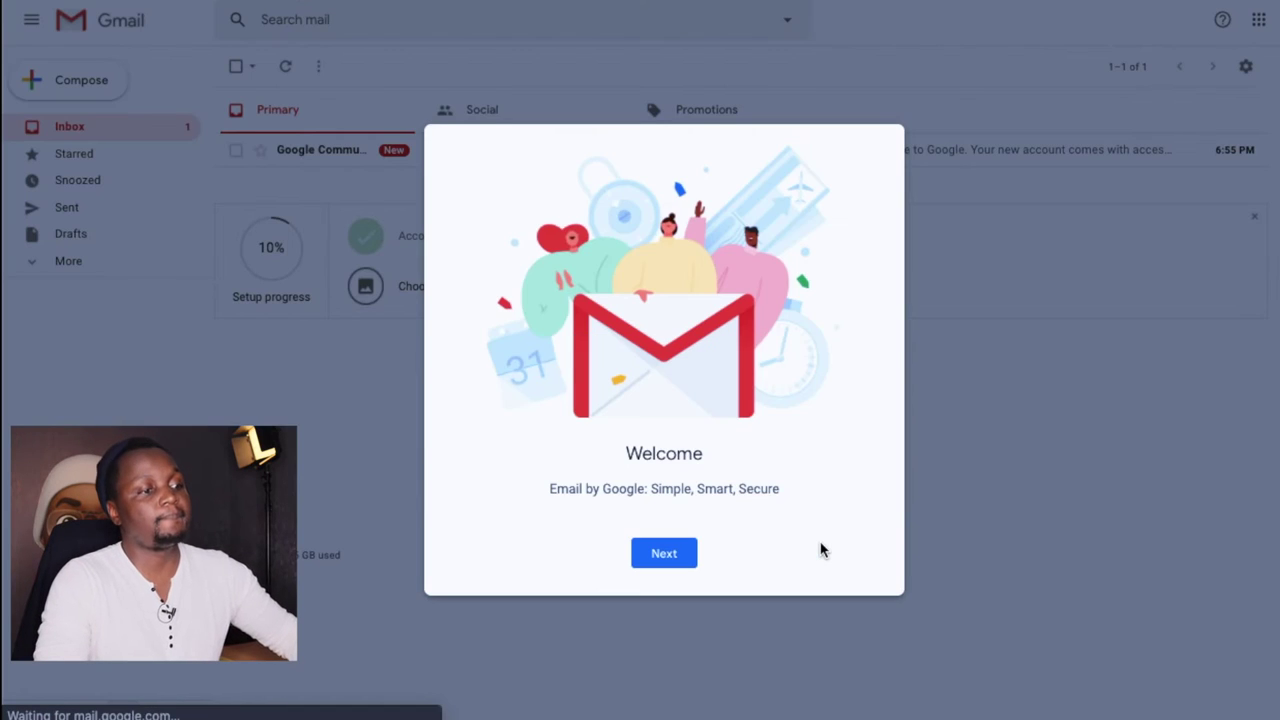
- Get past Gmail's welcome, choose the Comfortable view, and open the 'Finish setting up' email
{"action": "left_click", "coordinate": [661, 563]}
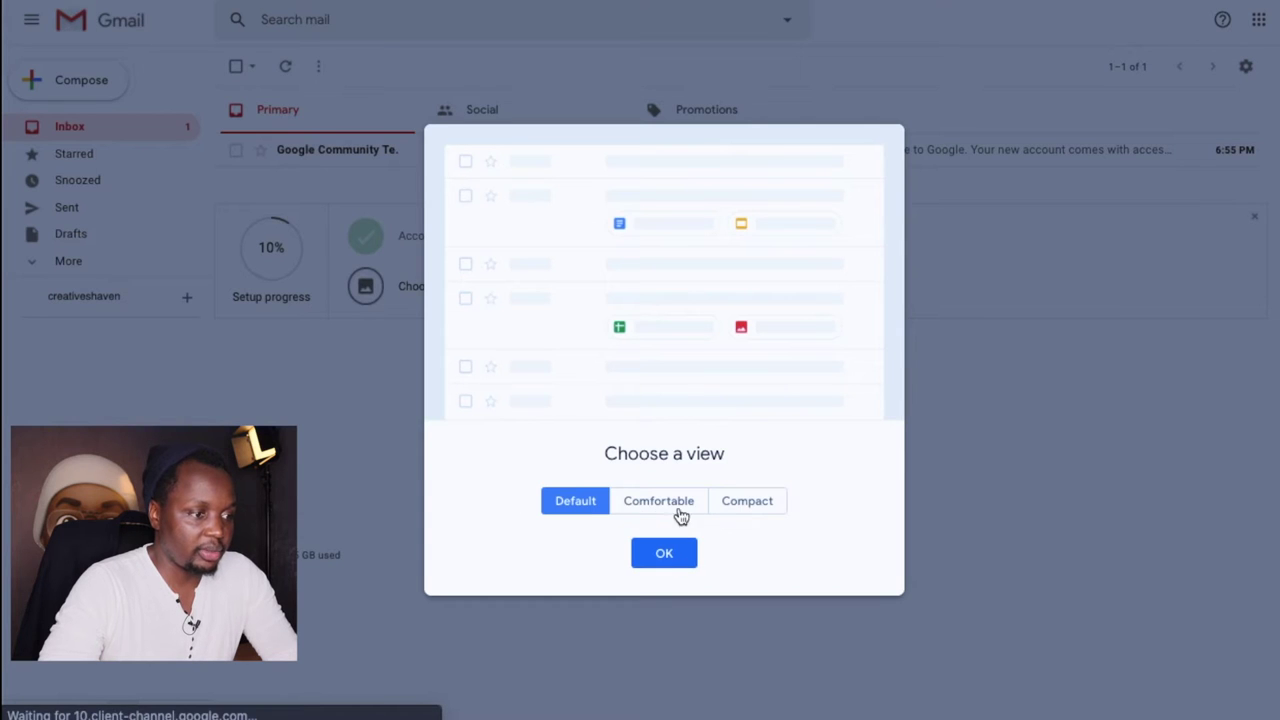
{"action": "left_click", "coordinate": [679, 521]}
{"action": "left_click", "coordinate": [664, 554]}
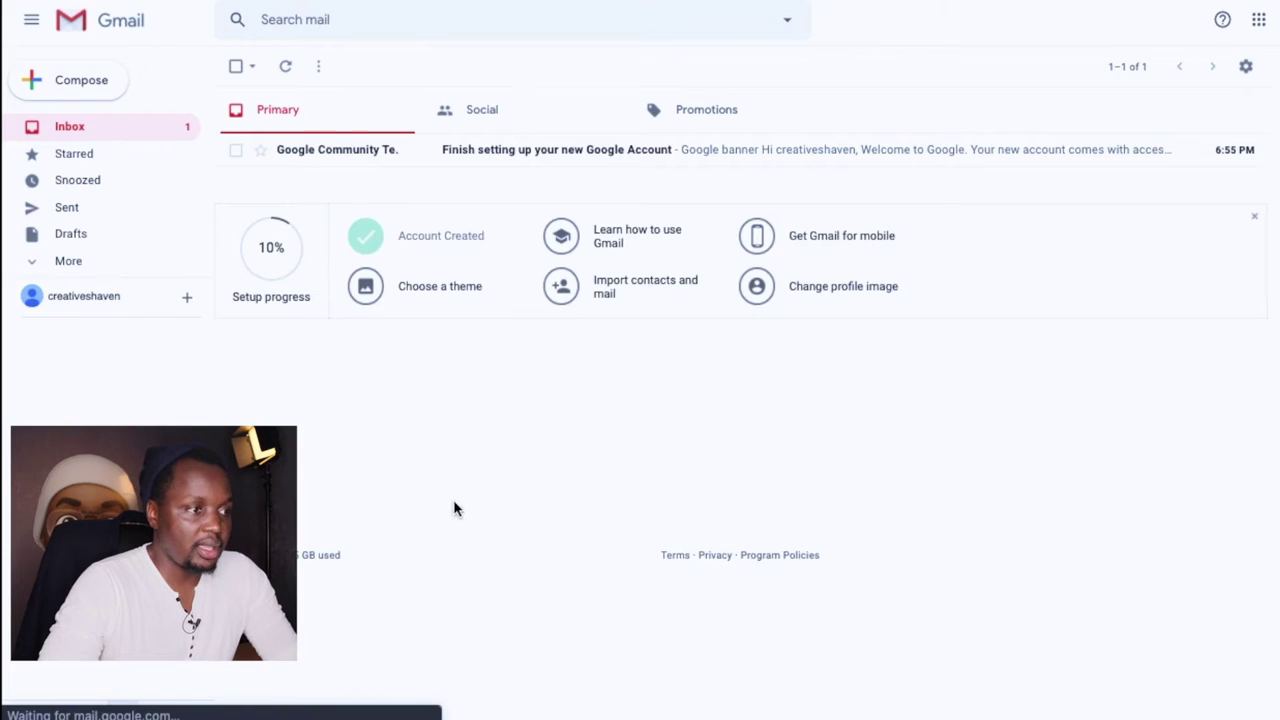
{"action": "left_click", "coordinate": [487, 152]}
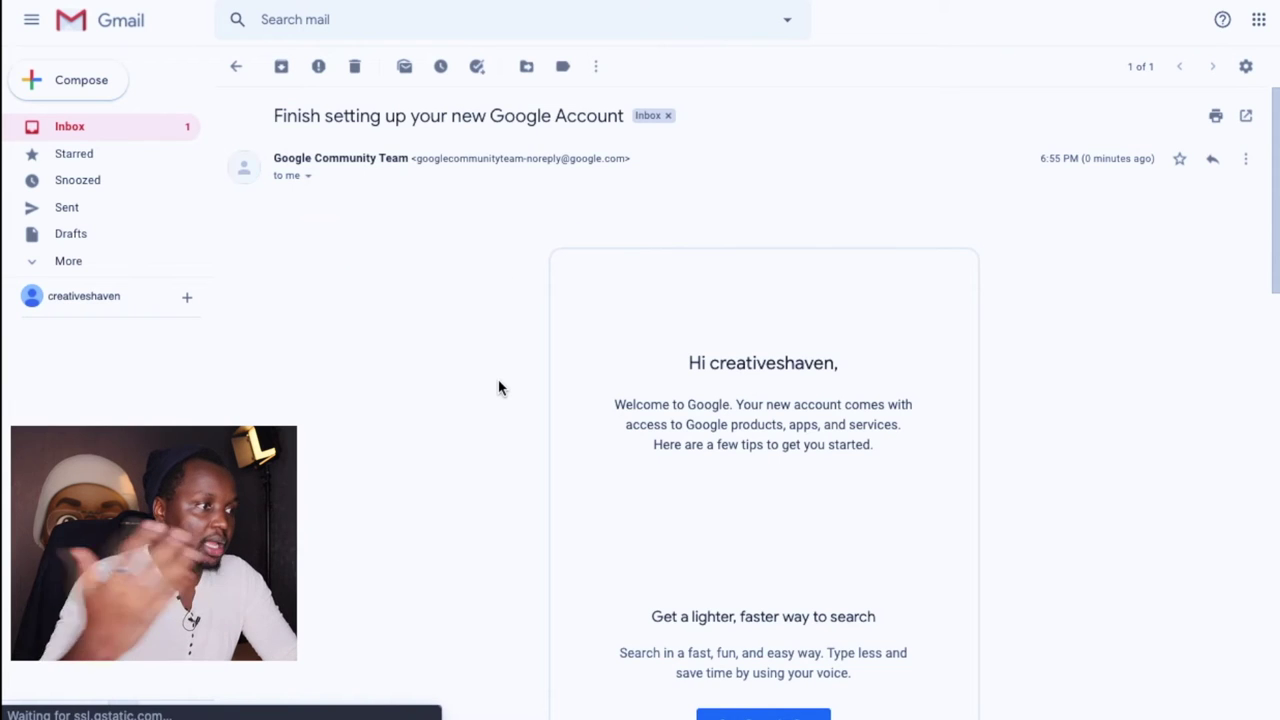
- Check the signed-in account and Google Account page, ending with the Google apps launcher shown
{"action": "scroll", "coordinate": [504, 379], "scroll_direction": "down", "scroll_amount": 4}
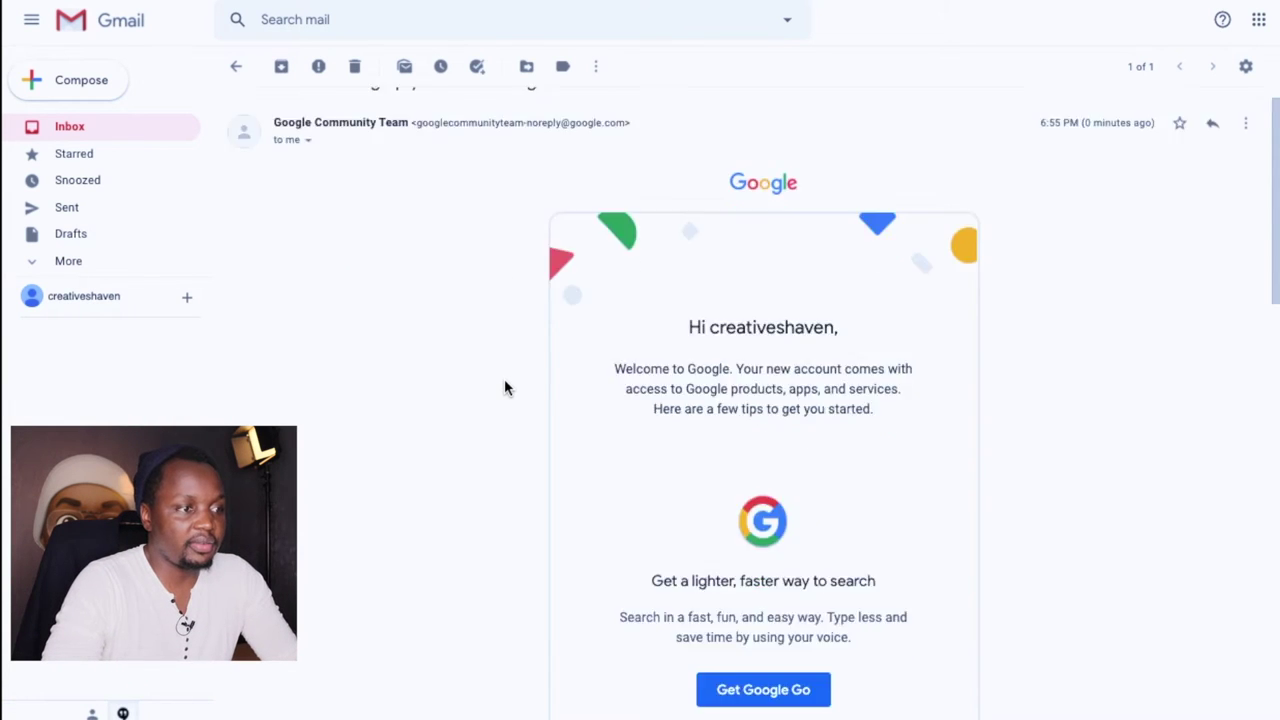
{"action": "scroll", "coordinate": [504, 379], "scroll_direction": "up", "scroll_amount": 3}
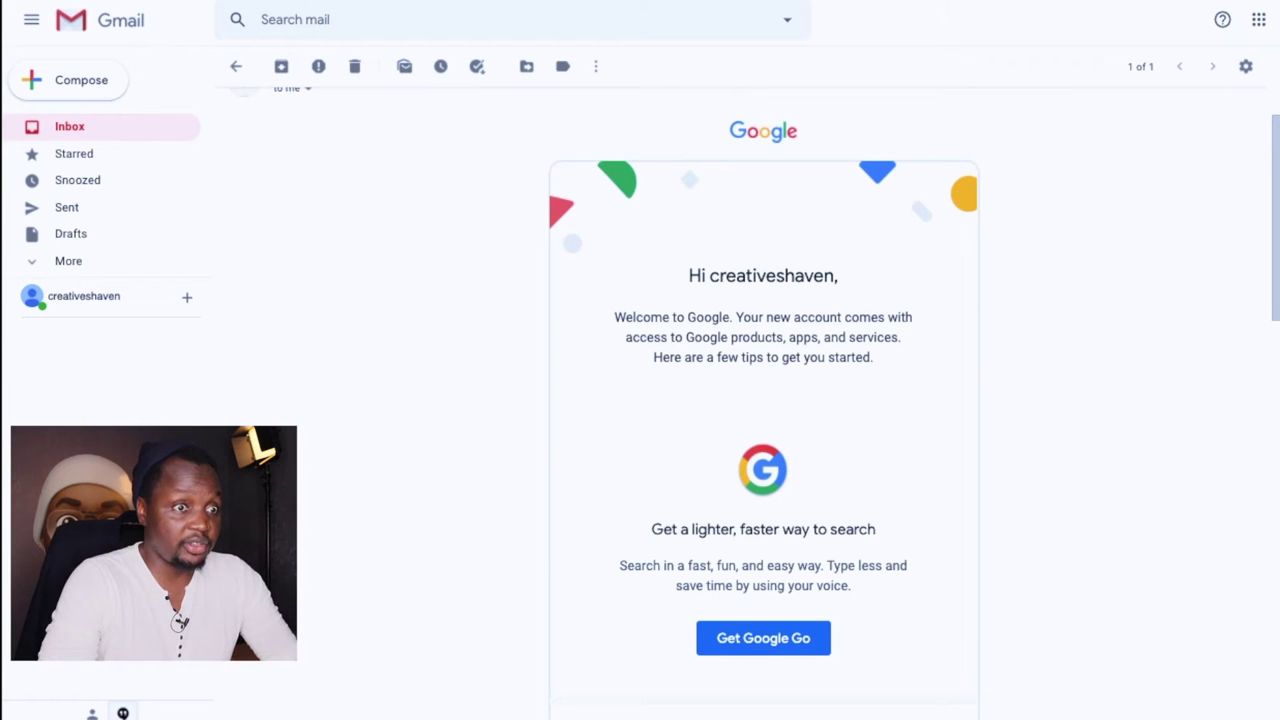
{"action": "left_click", "coordinate": [1275, 19]}
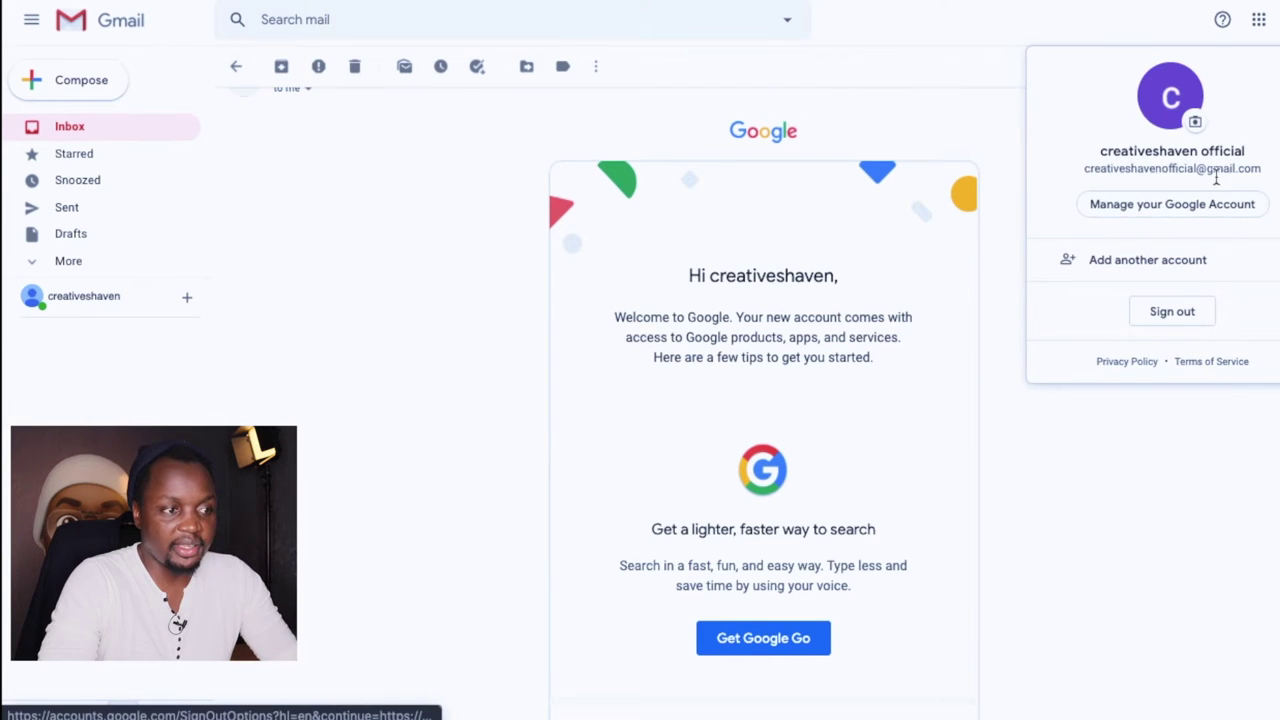
{"action": "left_click", "coordinate": [979, 456]}
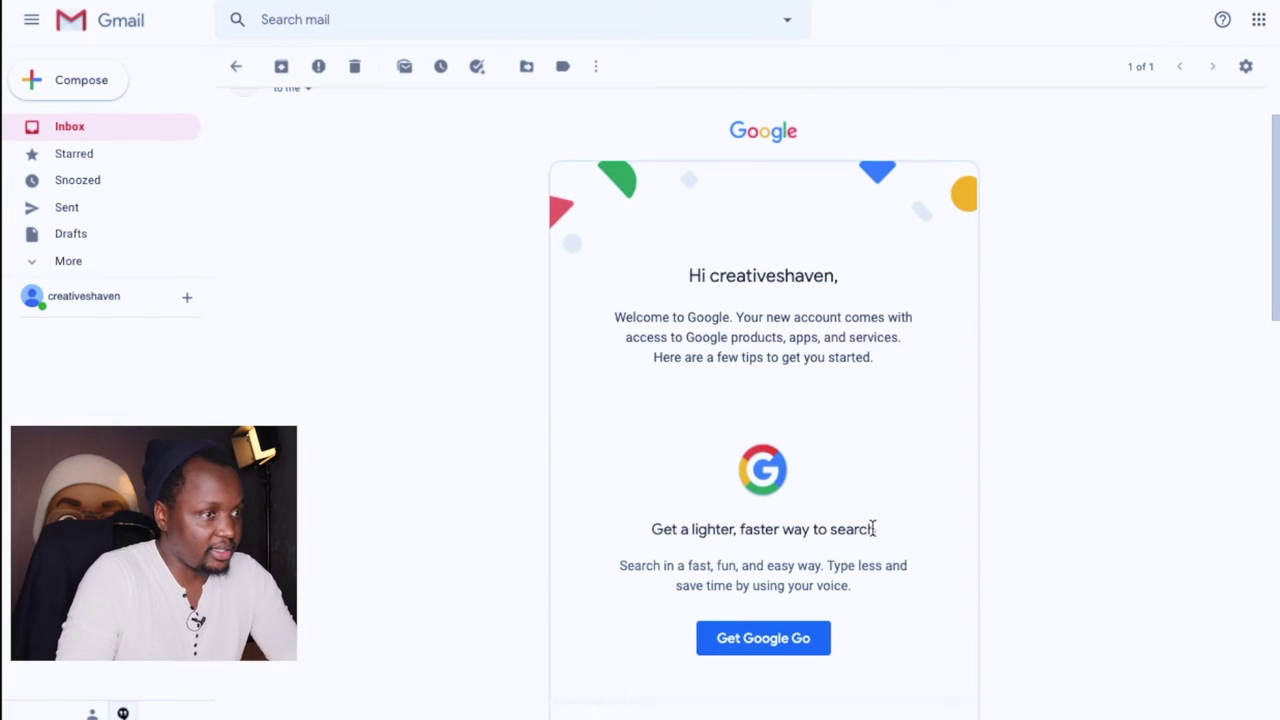
{"action": "scroll", "coordinate": [720, 366], "scroll_direction": "up", "scroll_amount": 2}
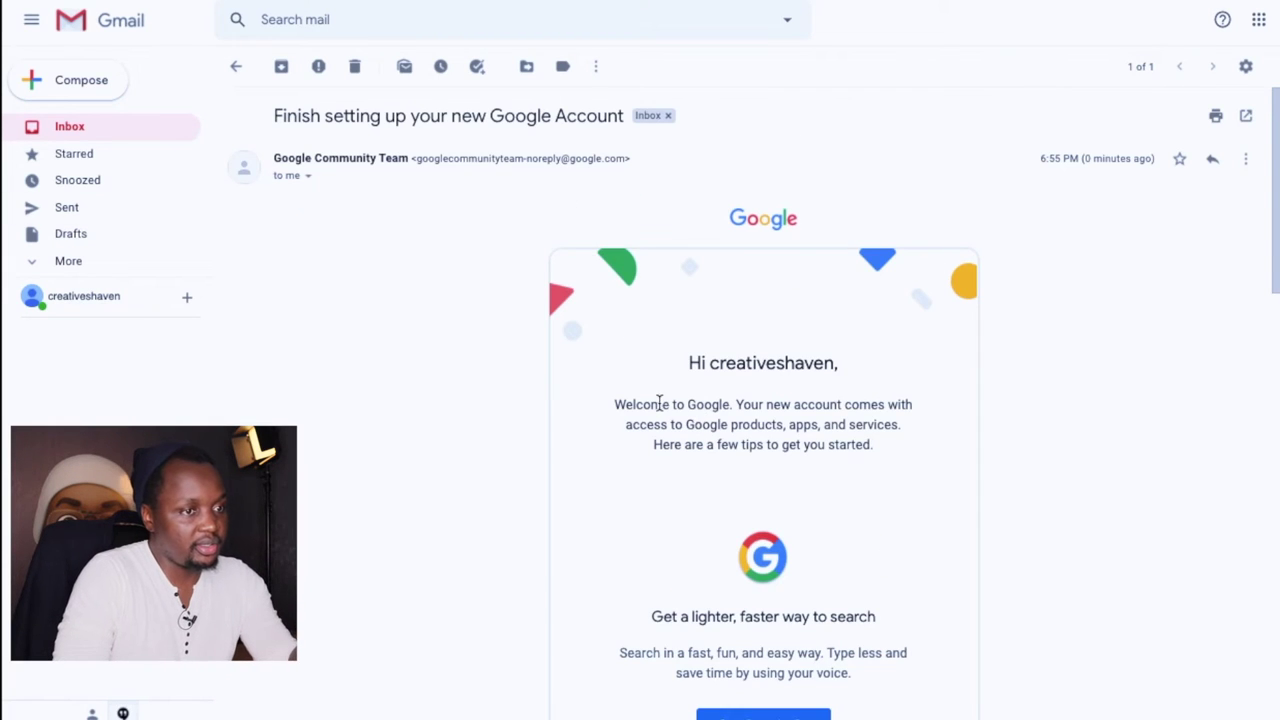
{"action": "left_click", "coordinate": [1257, 20]}
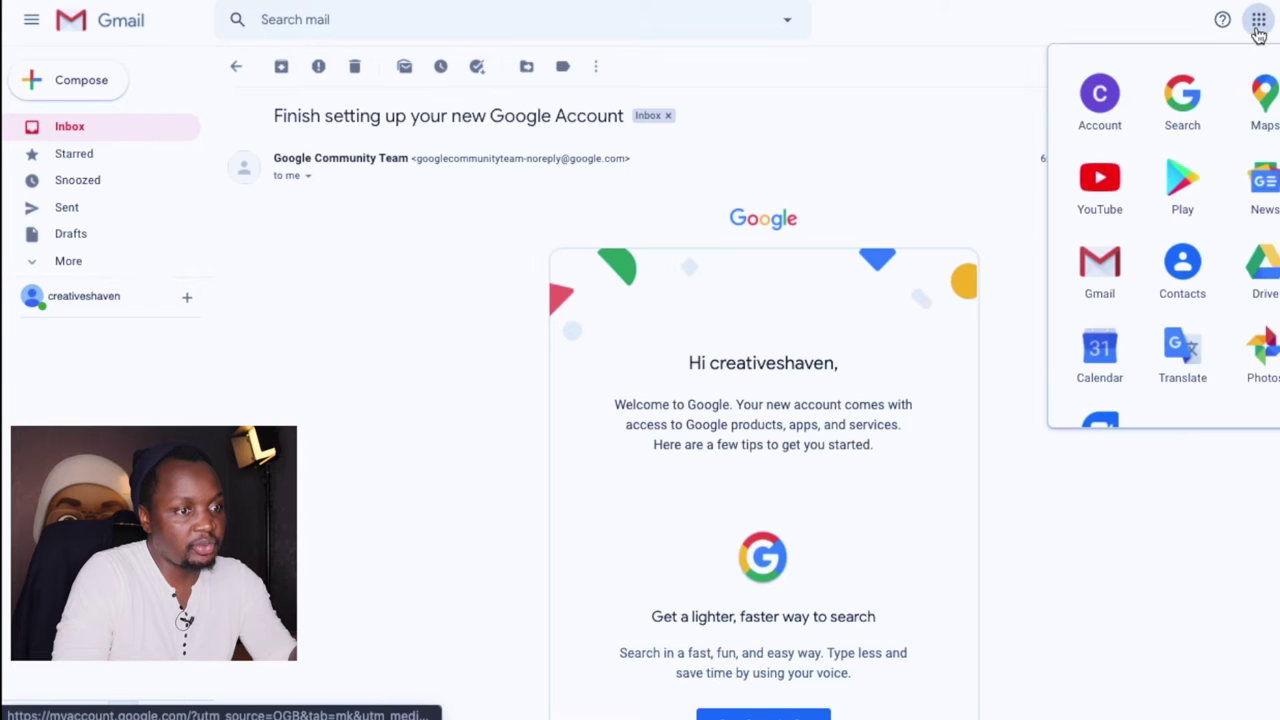
{"action": "left_click", "coordinate": [1115, 150]}
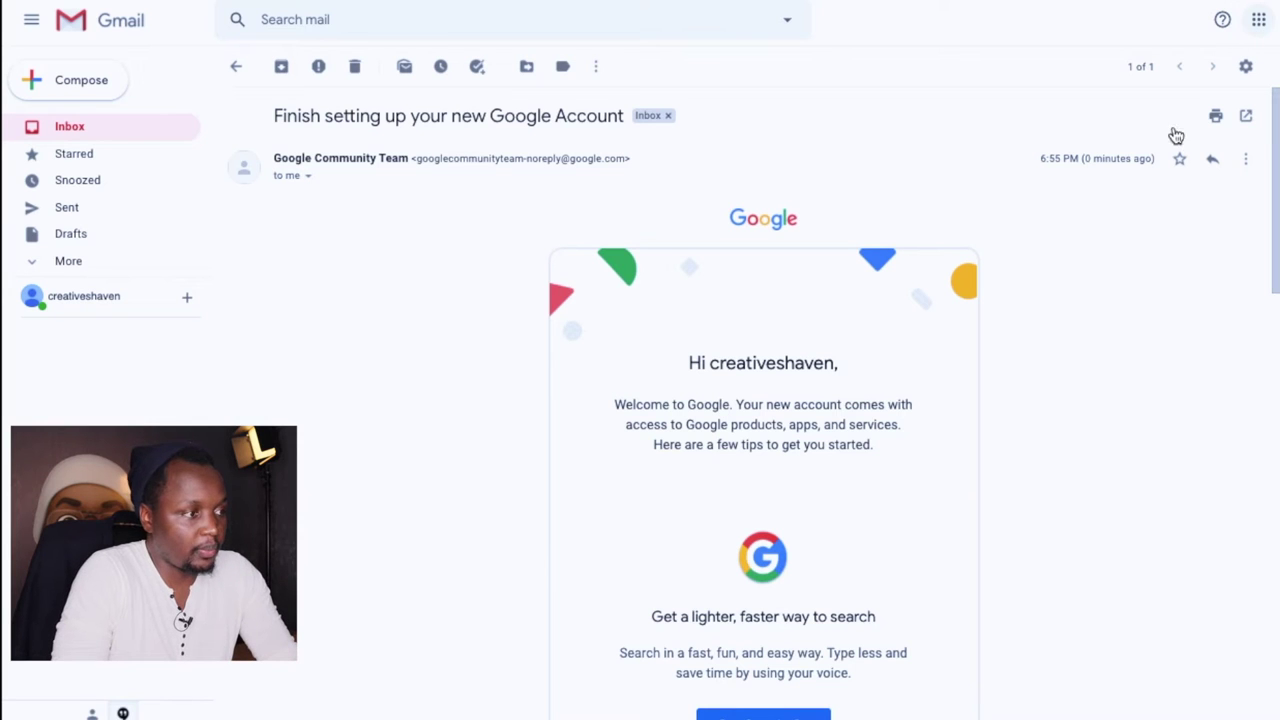
{"action": "left_click", "coordinate": [1259, 22]}
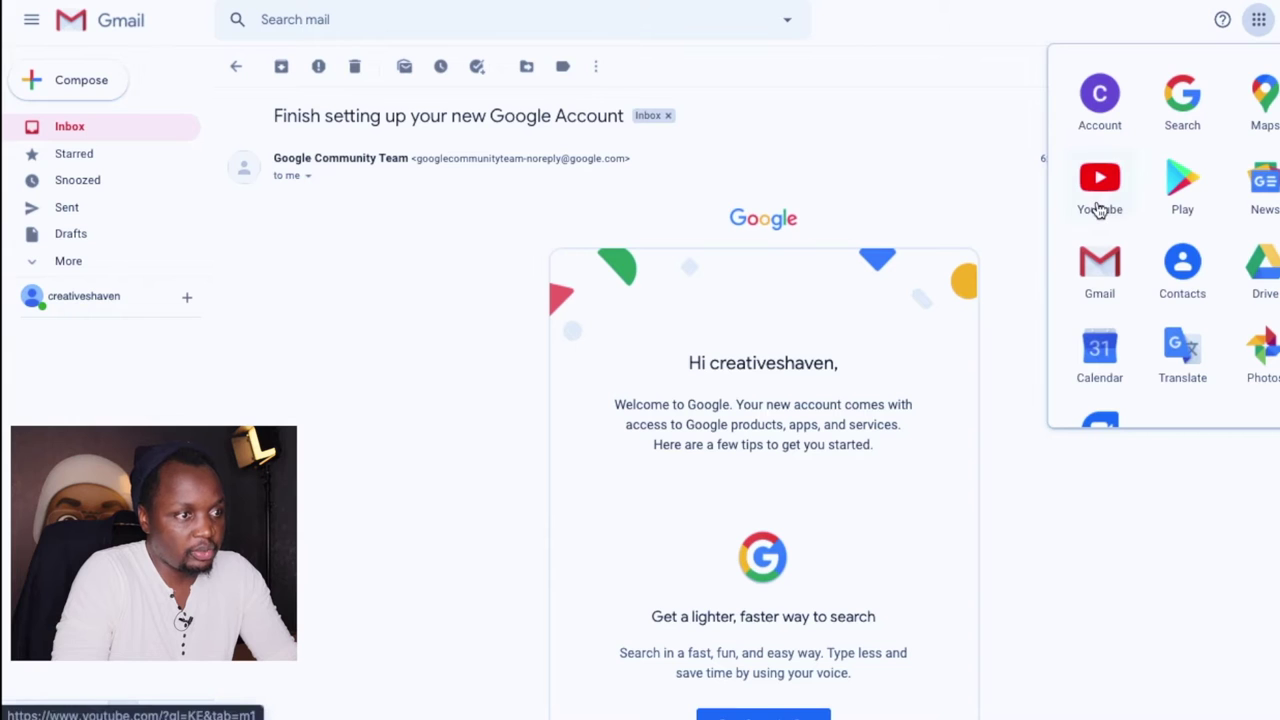
- Go to YouTube and play the recommended BENSOUL - PEDDI (420 Vibes) video
{"action": "left_click", "coordinate": [886, 14]}
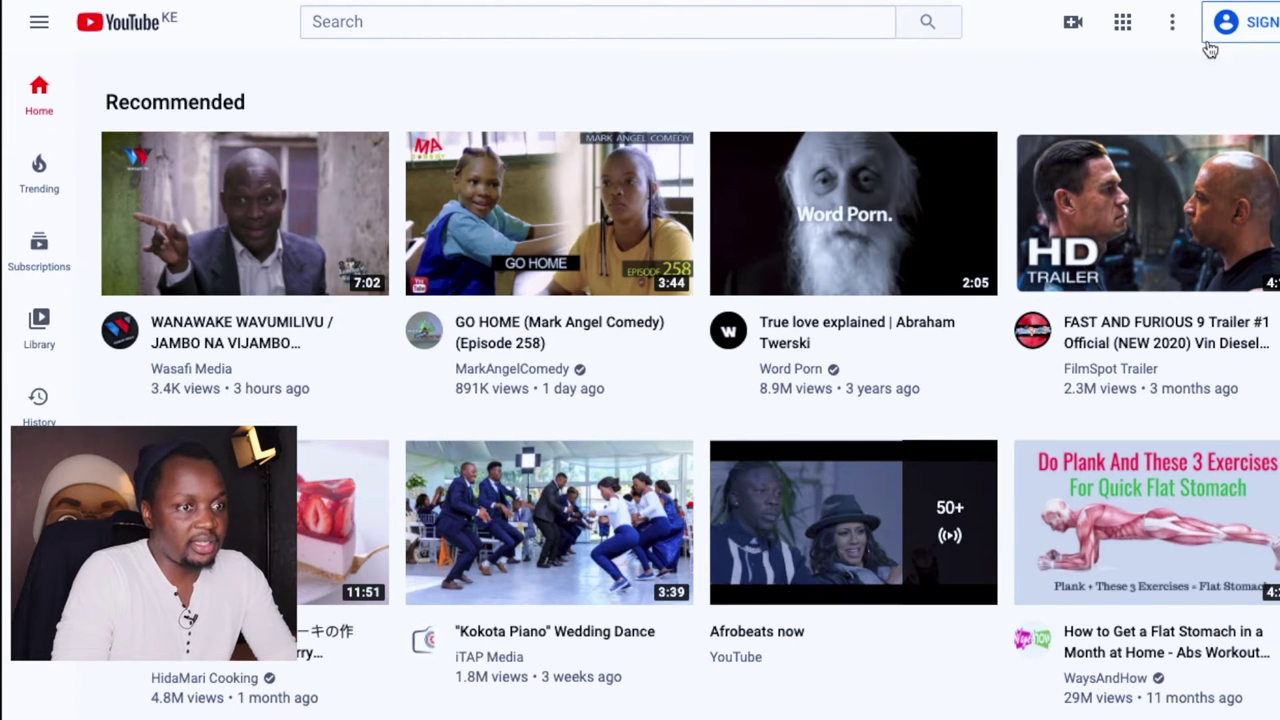
{"action": "mouse_move", "coordinate": [1158, 390]}
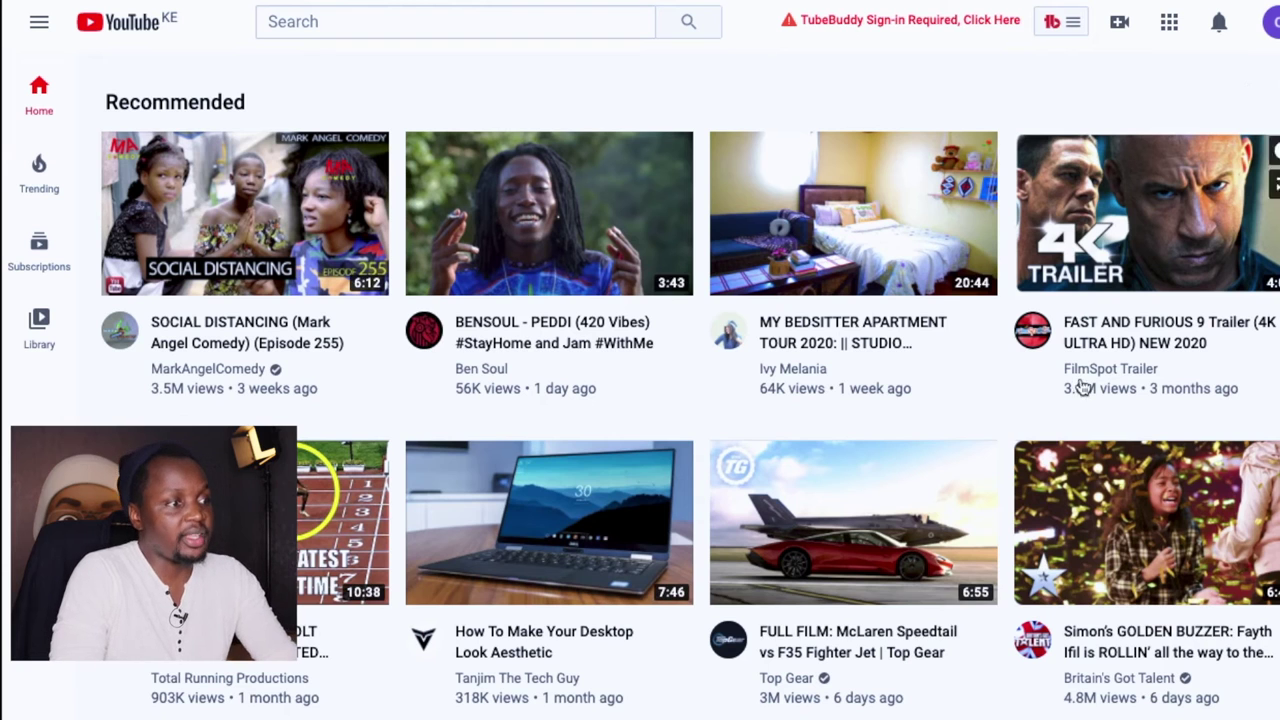
{"action": "mouse_move", "coordinate": [586, 257]}
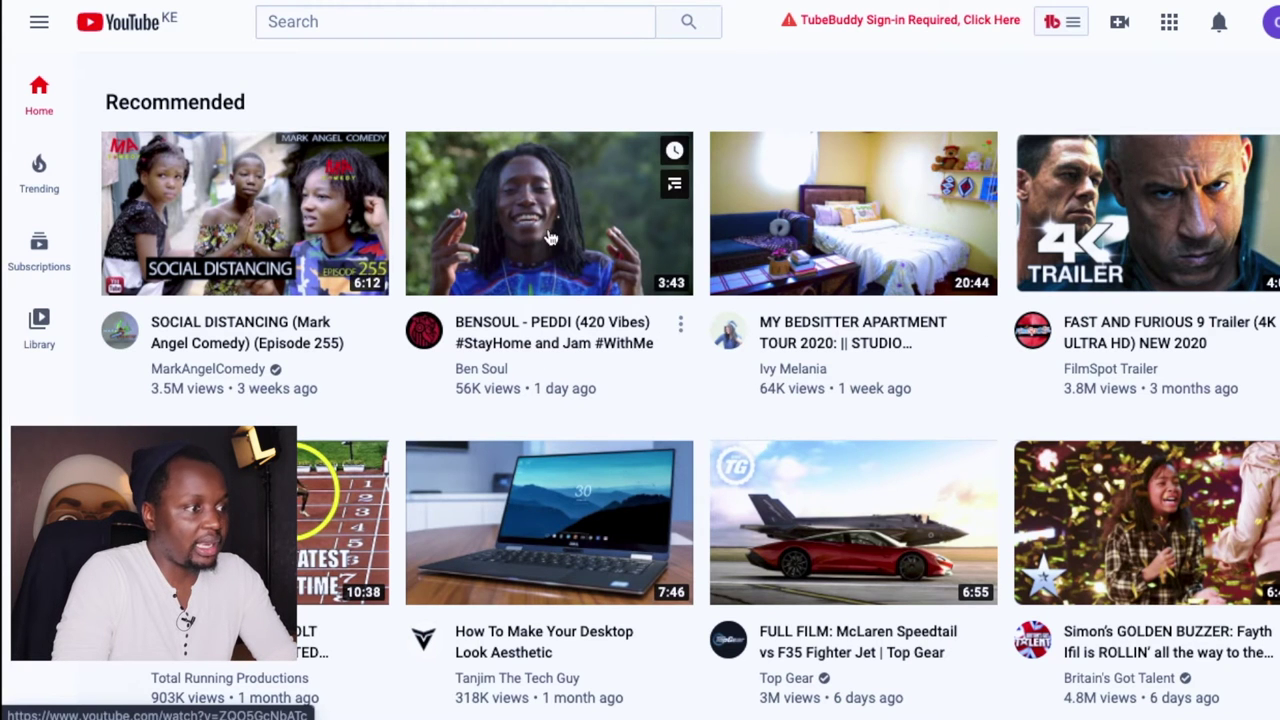
{"action": "scroll", "coordinate": [529, 254], "scroll_direction": "down", "scroll_amount": 3}
{"action": "scroll", "coordinate": [514, 243], "scroll_direction": "up", "scroll_amount": 3}
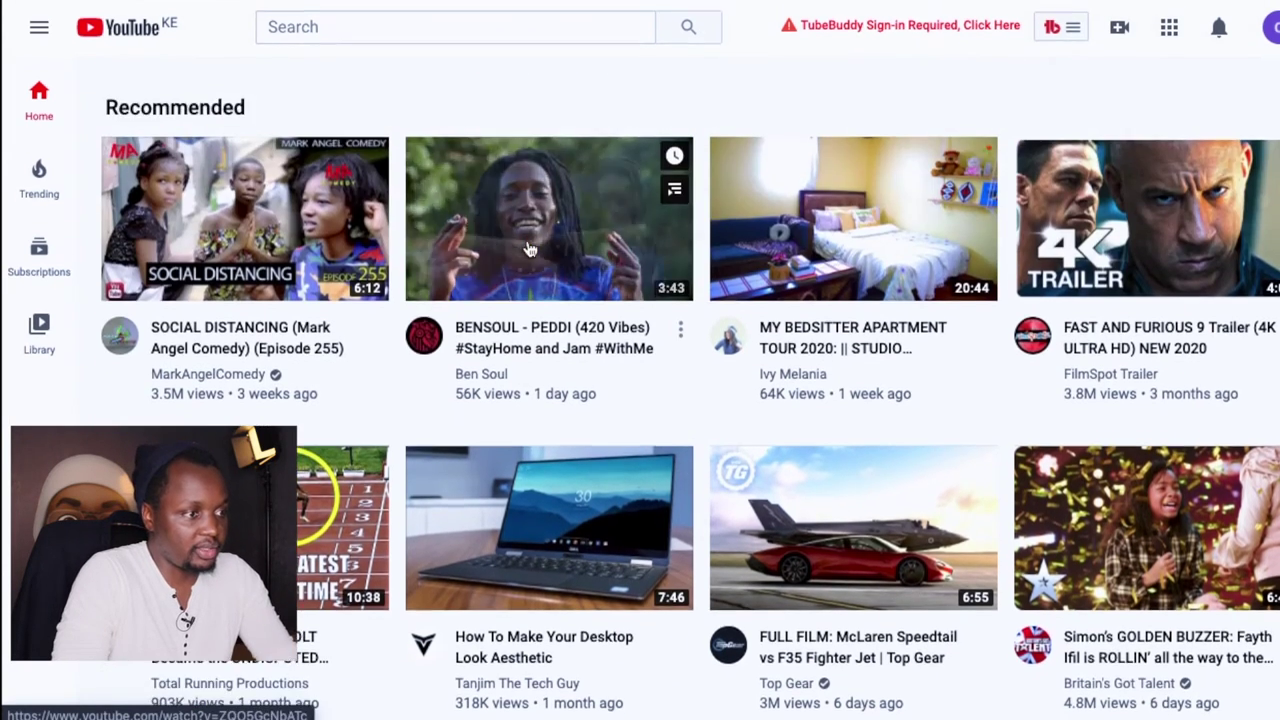
{"action": "left_click", "coordinate": [505, 214]}
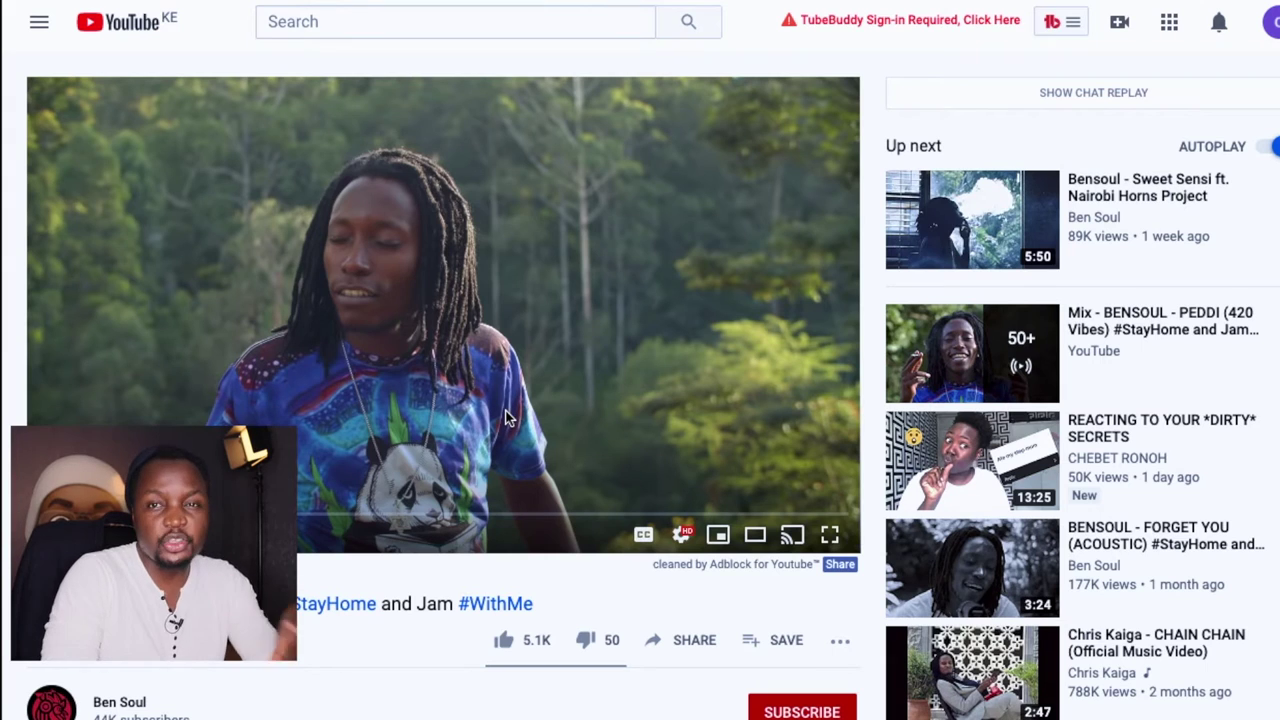
- Write 'Nice song' in the PEDDI video's comment box
{"action": "scroll", "coordinate": [506, 412], "scroll_direction": "down", "scroll_amount": 5}
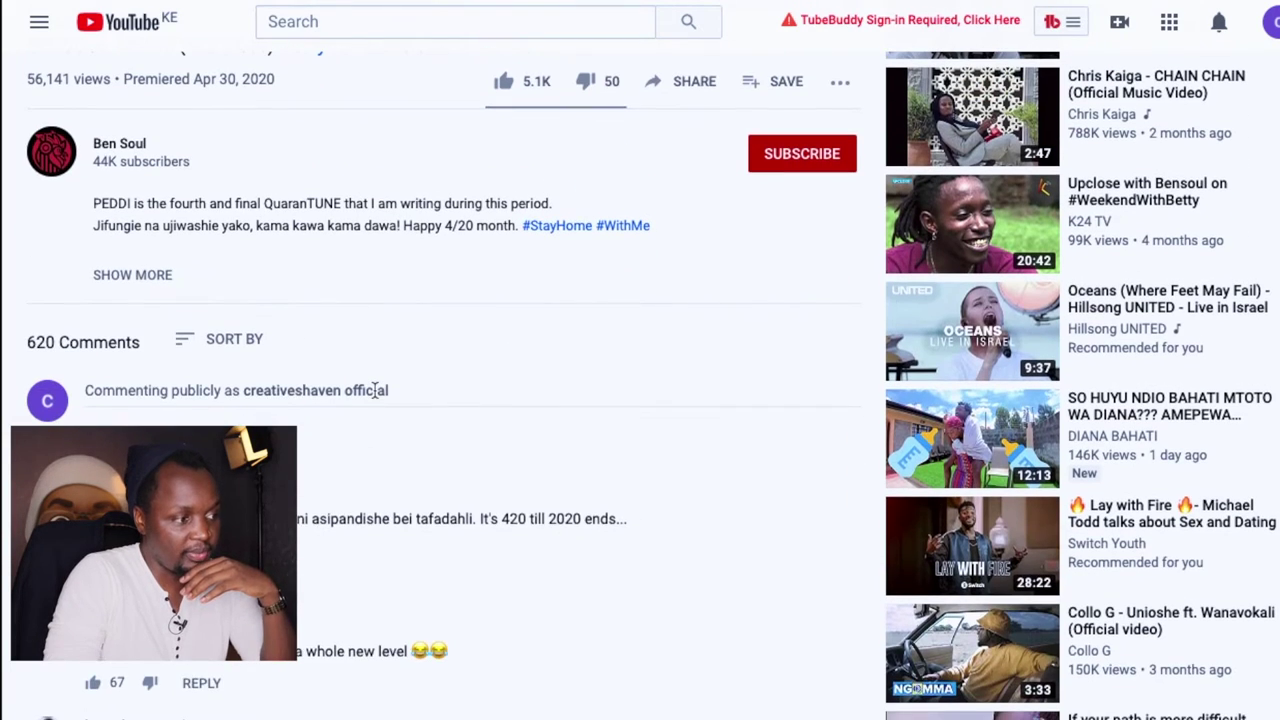
{"action": "left_click", "coordinate": [375, 390]}
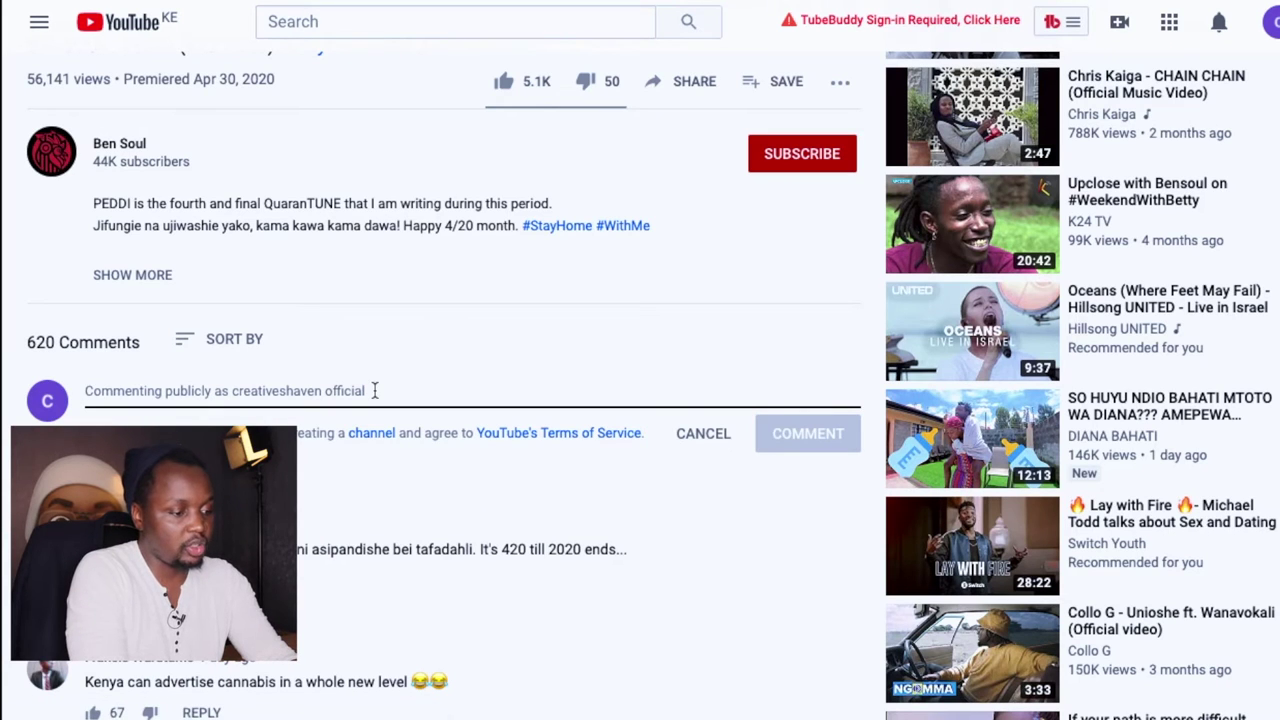
{"action": "type", "text": "Nice song."}
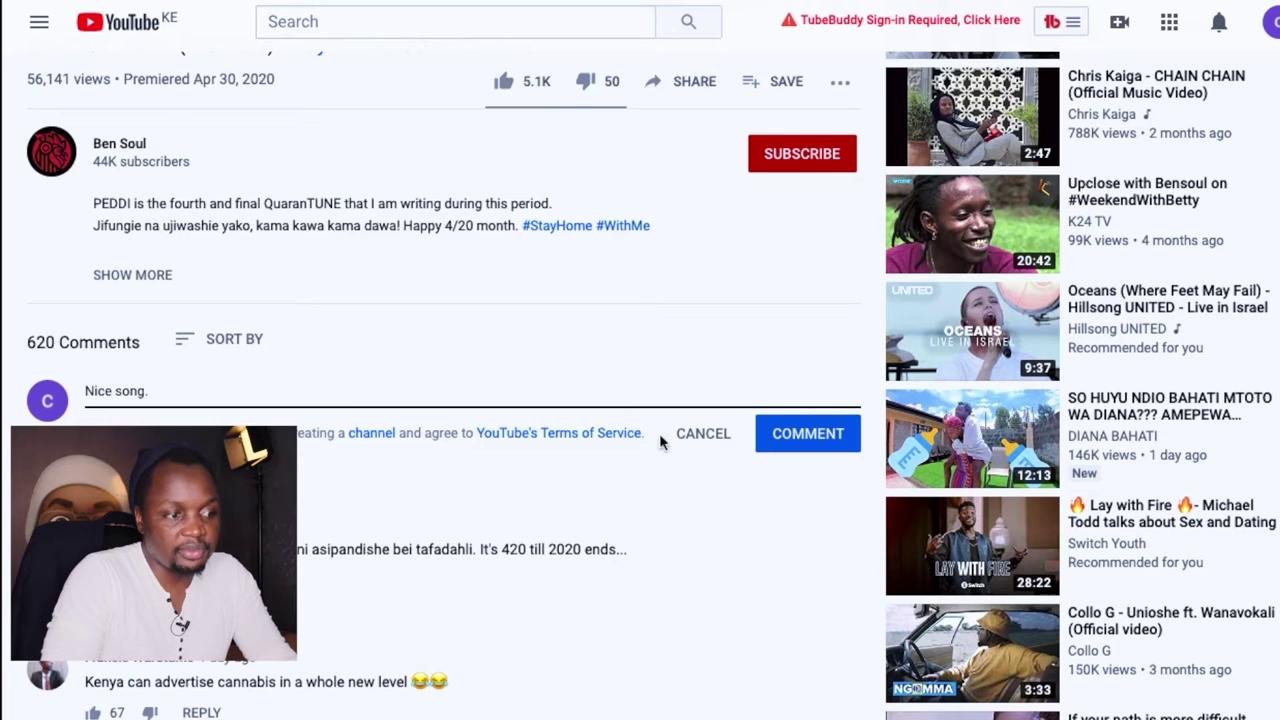
- Open YouTube's Terms of Service link in a new tab and post the comment
{"action": "right_click", "coordinate": [541, 430]}
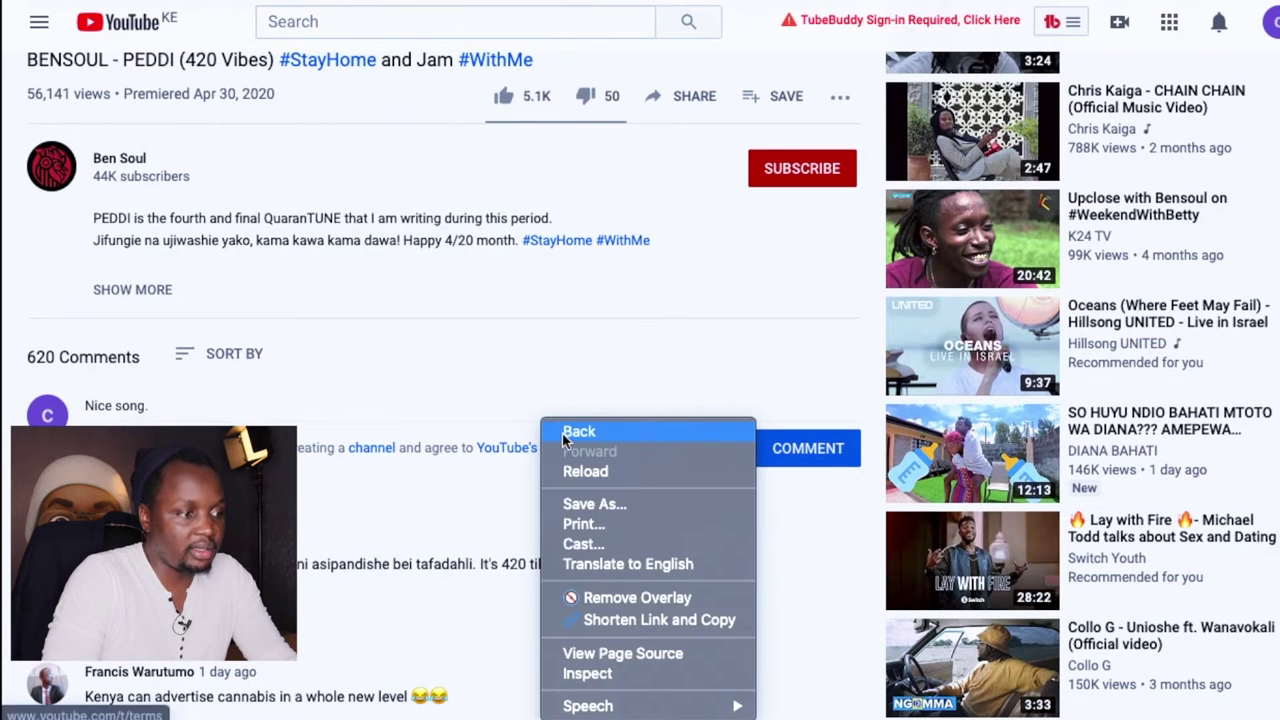
{"action": "key", "text": "Escape"}
{"action": "right_click", "coordinate": [541, 458]}
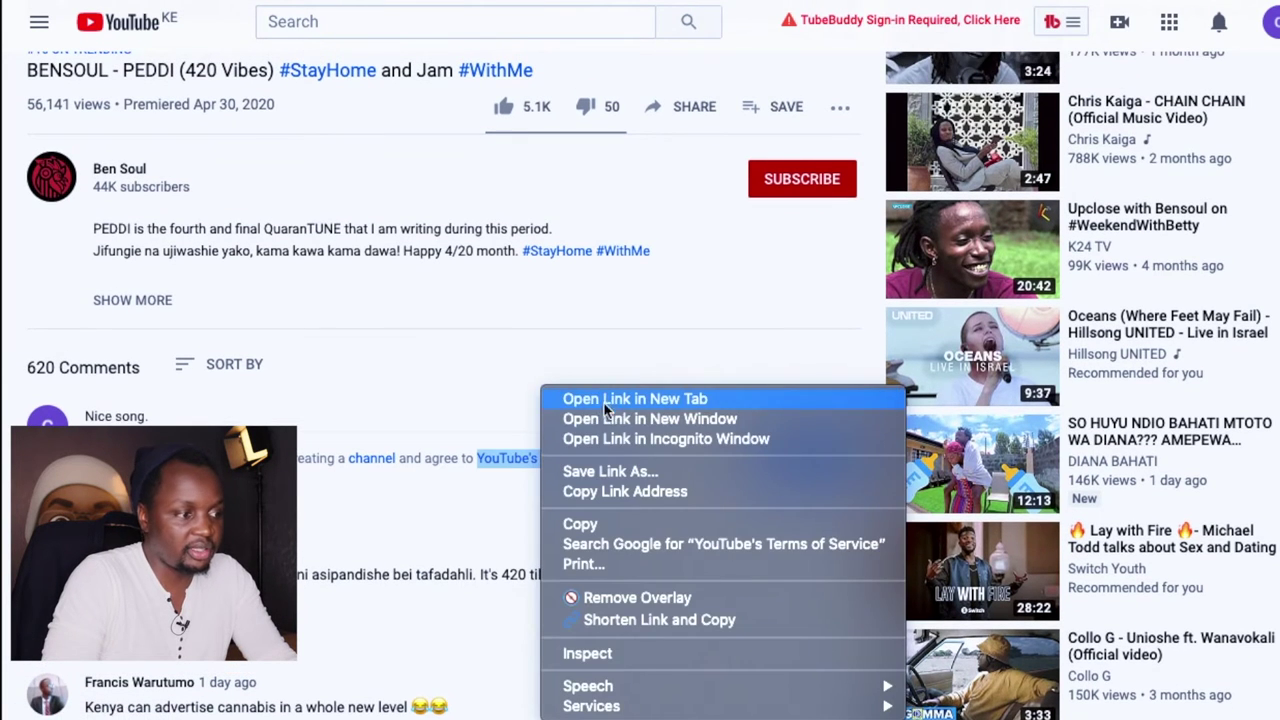
{"action": "key", "text": "Escape"}
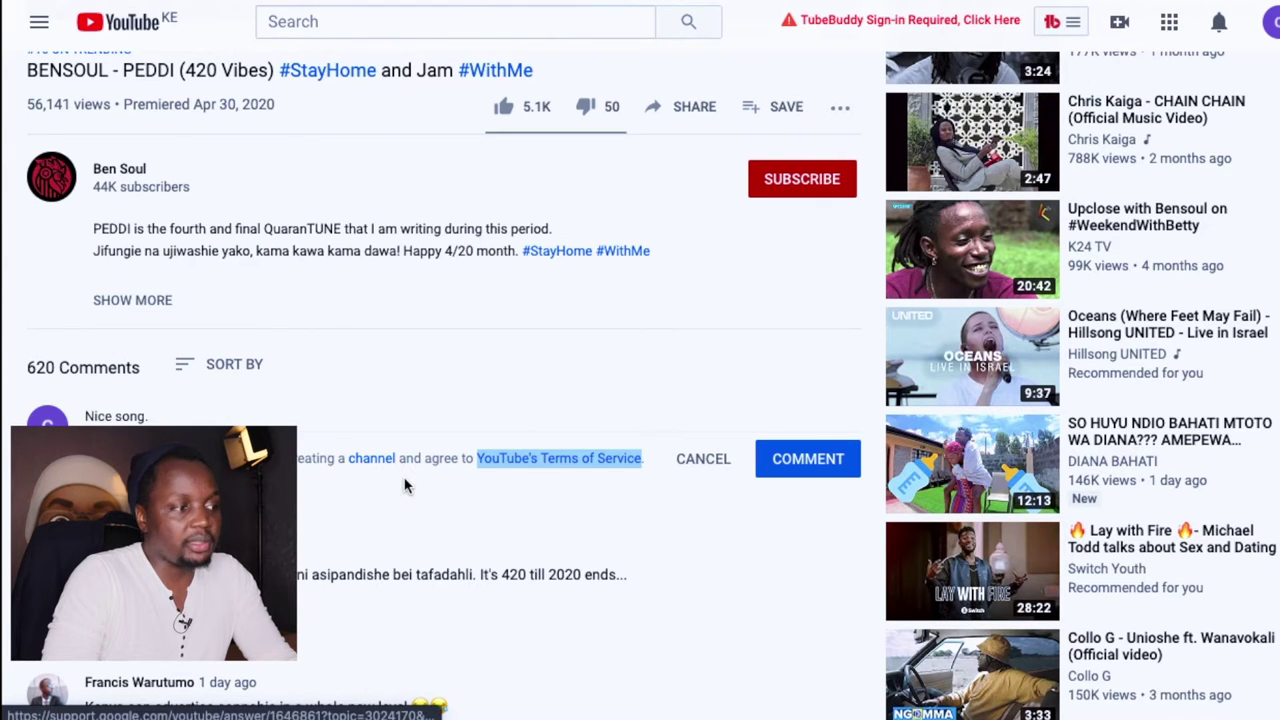
{"action": "scroll", "coordinate": [400, 492], "scroll_direction": "down", "scroll_amount": 1}
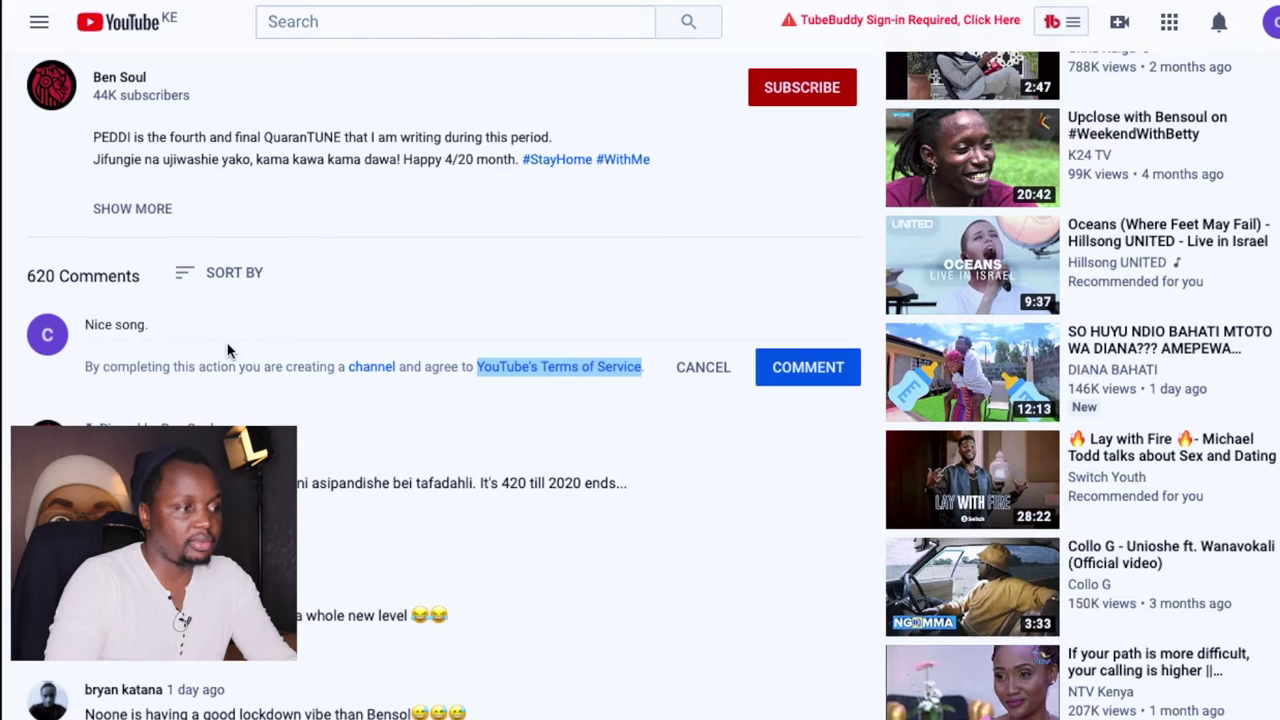
{"action": "left_click", "coordinate": [767, 368]}
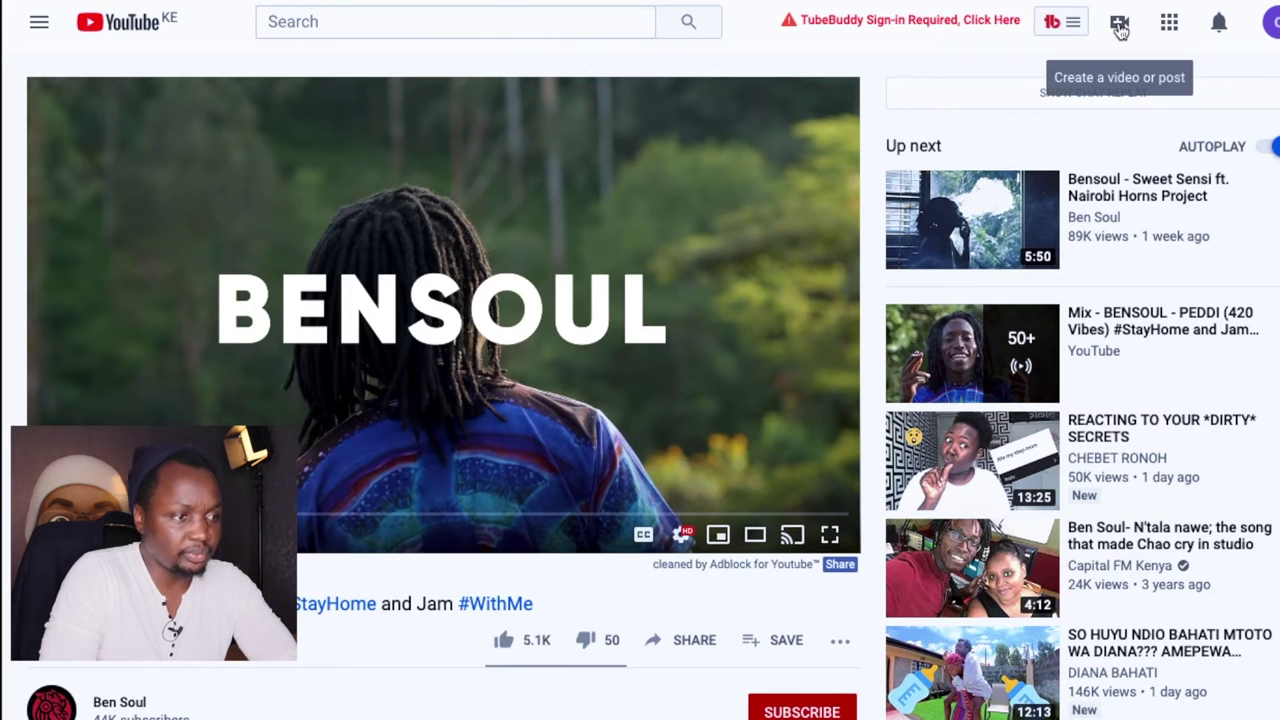
- Look over the Create options, then bring up the YouTube account menu from the avatar
{"action": "left_click", "coordinate": [1120, 27]}
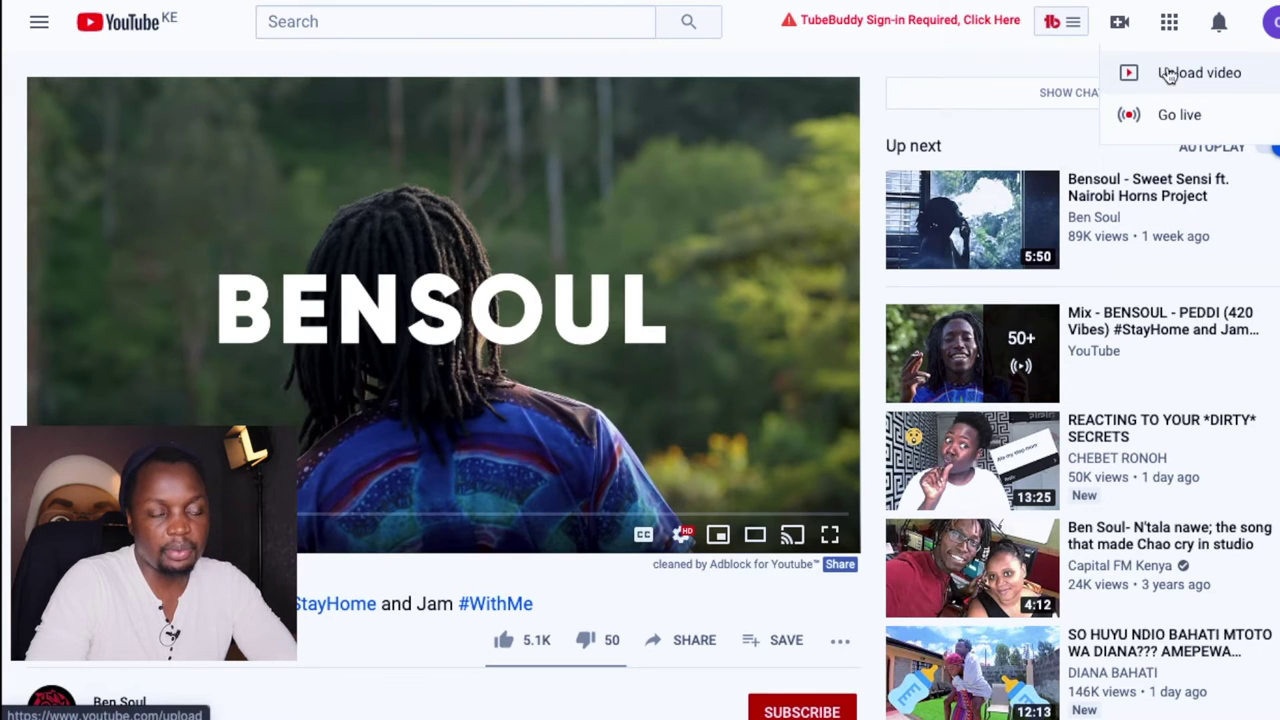
{"action": "left_click", "coordinate": [758, 22]}
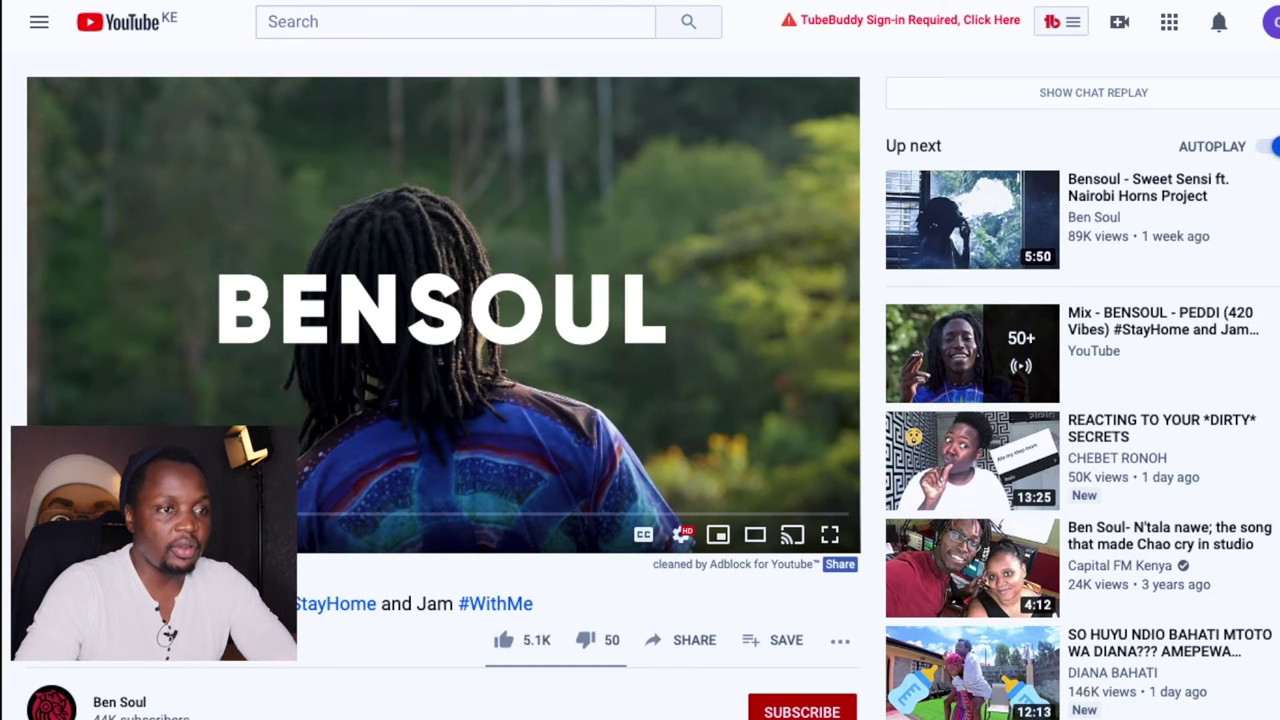
{"action": "left_click", "coordinate": [1270, 22]}
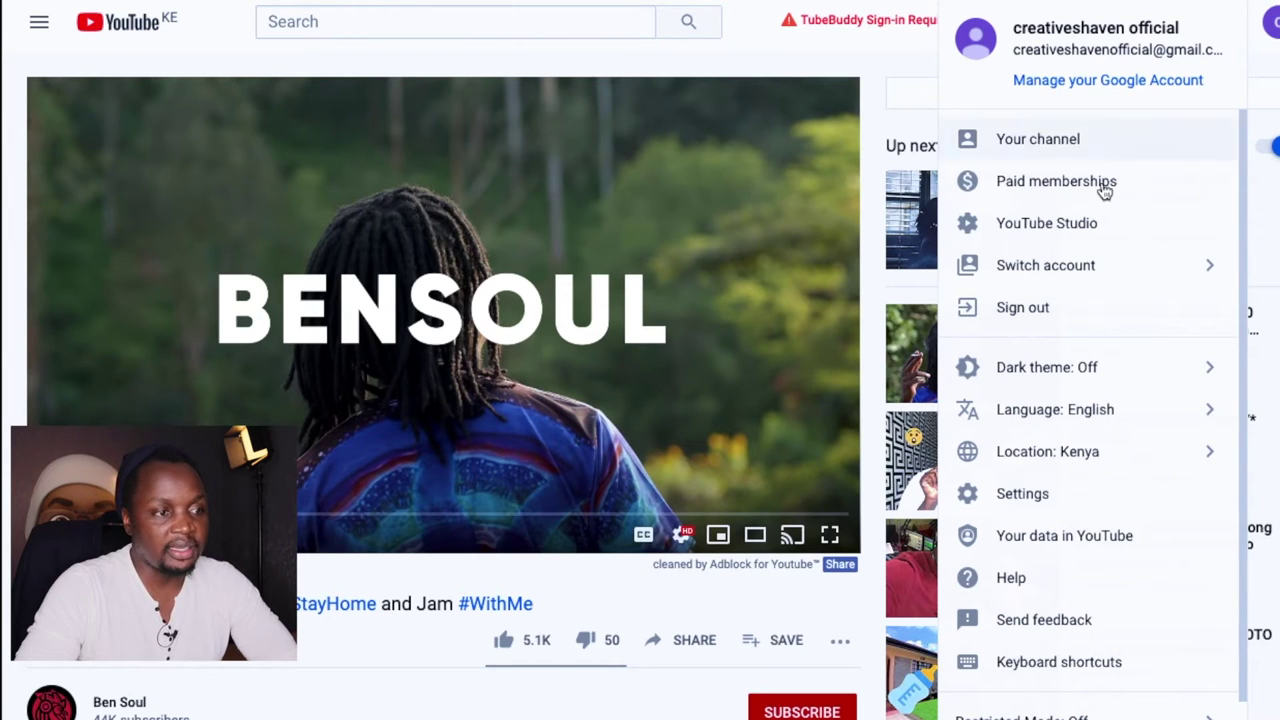
- Go to Your channel and look over the empty creativeshaven official channel page
{"action": "left_click", "coordinate": [1063, 149]}
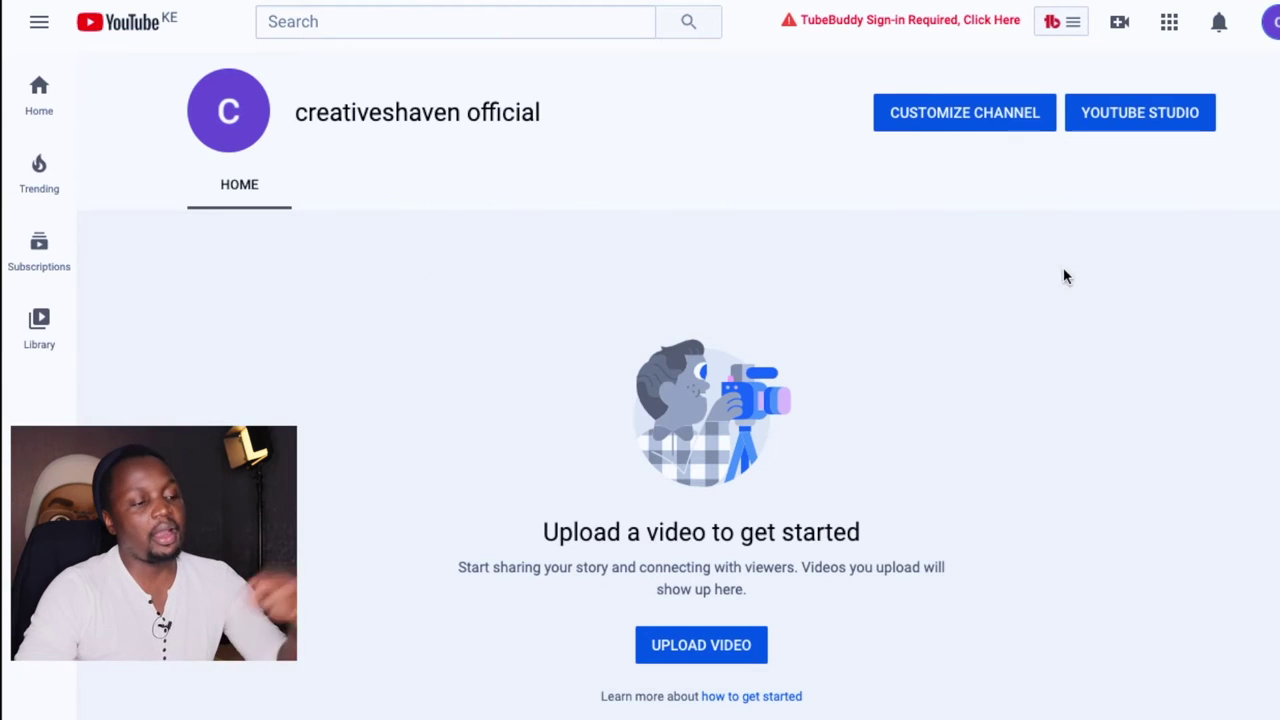
{"action": "scroll", "coordinate": [1062, 314], "scroll_direction": "down", "scroll_amount": 1}
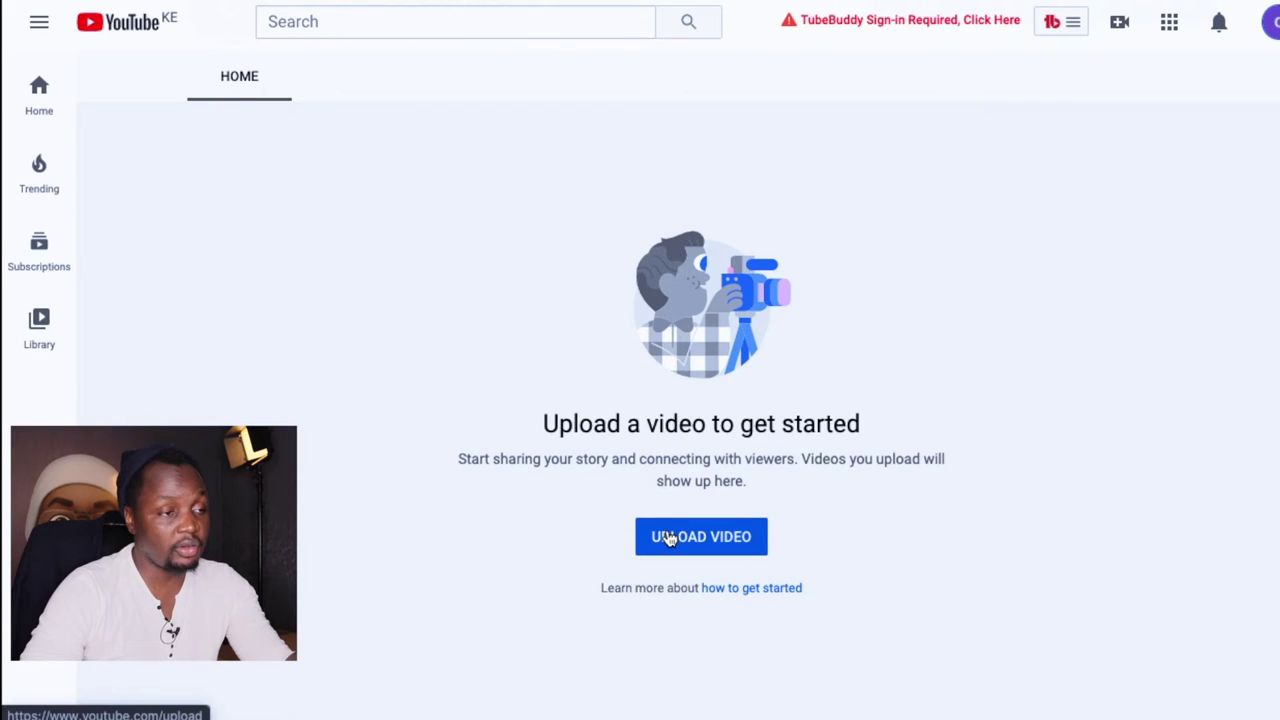
{"action": "scroll", "coordinate": [843, 477], "scroll_direction": "up", "scroll_amount": 1}
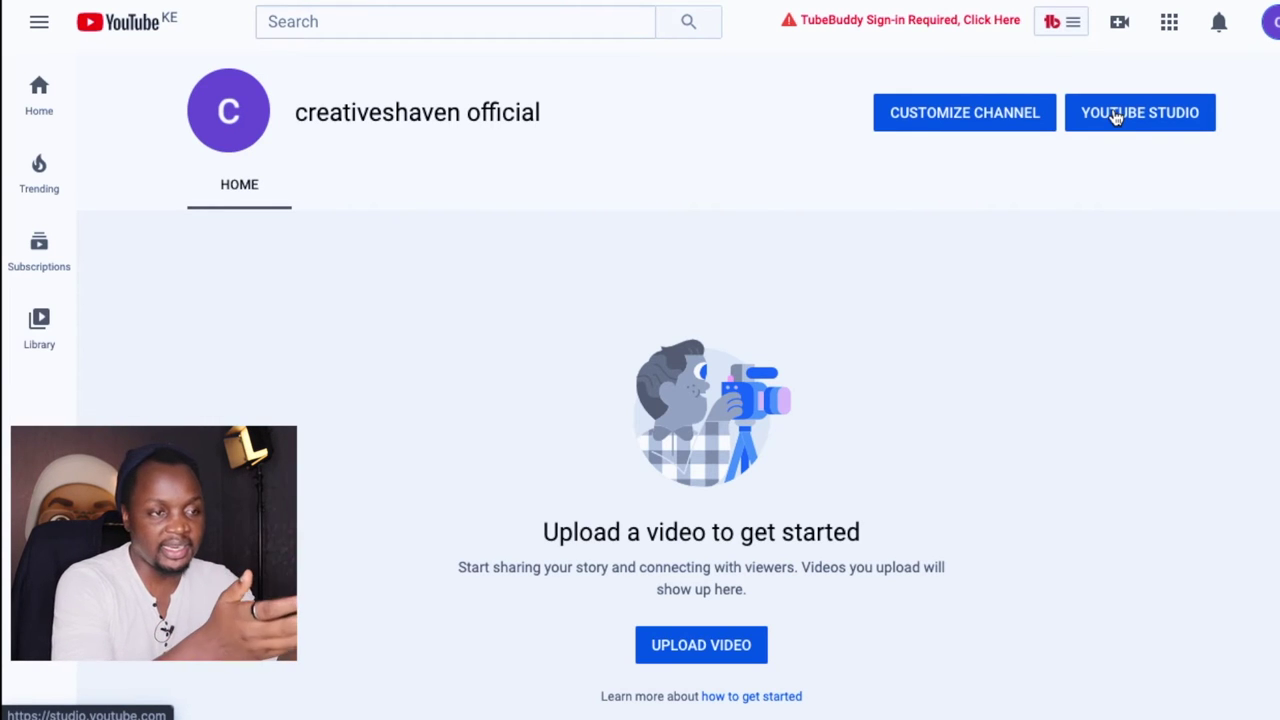
- Open YouTube Studio, then search 'canva' in a new tab to load Canva
{"action": "left_click", "coordinate": [997, 121]}
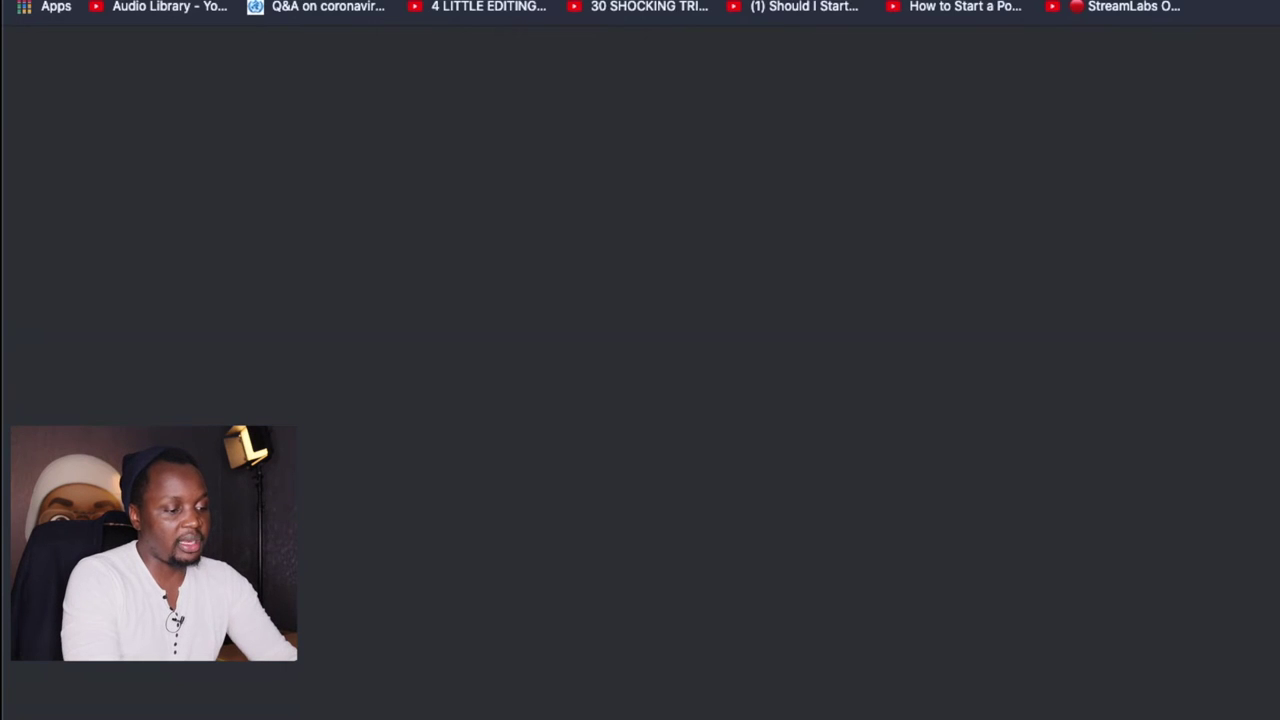
{"action": "type", "text": "canva"}
{"action": "key", "text": "Return"}
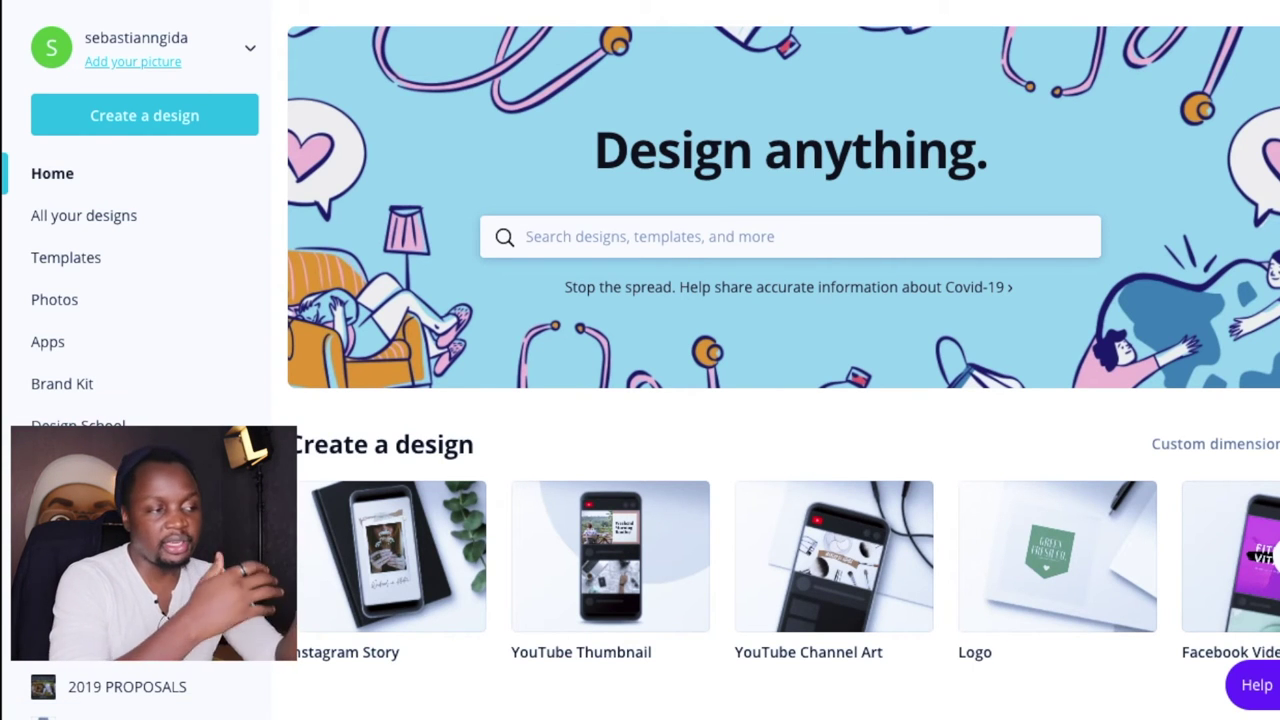
- Create a Canva YouTube Channel Art design and apply the dark Music template
{"action": "left_click", "coordinate": [166, 120]}
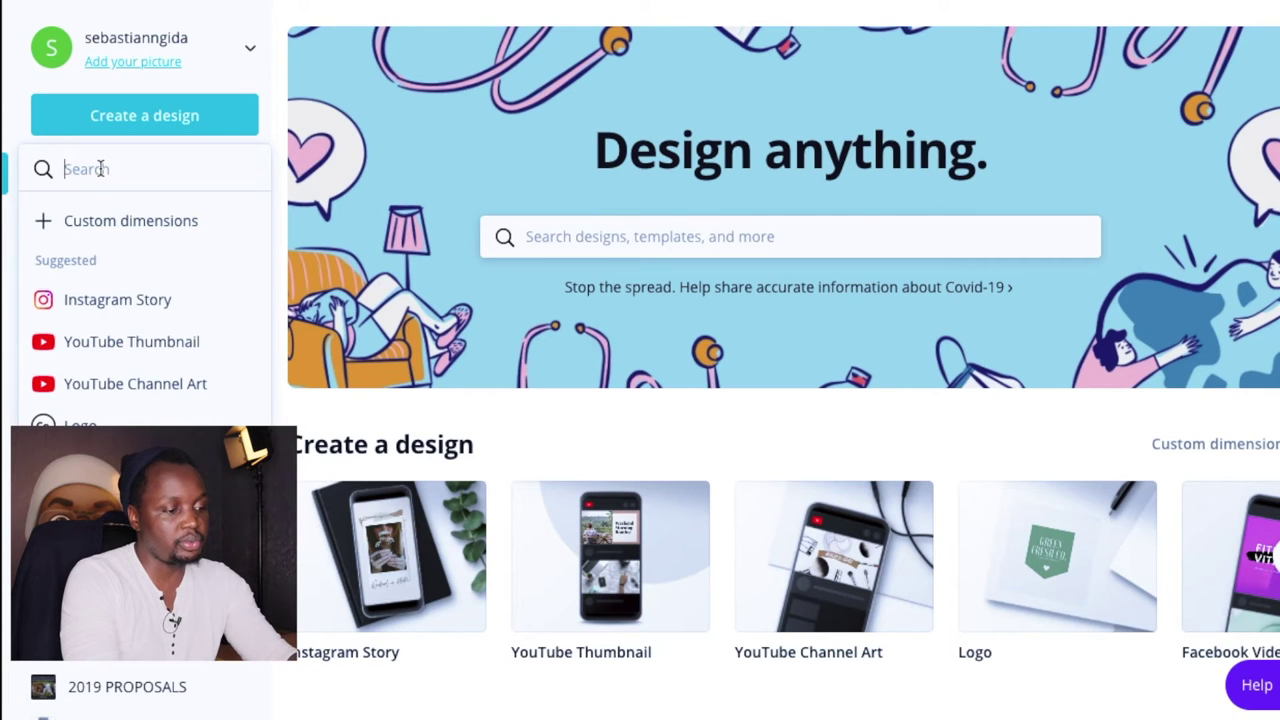
{"action": "type", "text": "Youtube"}
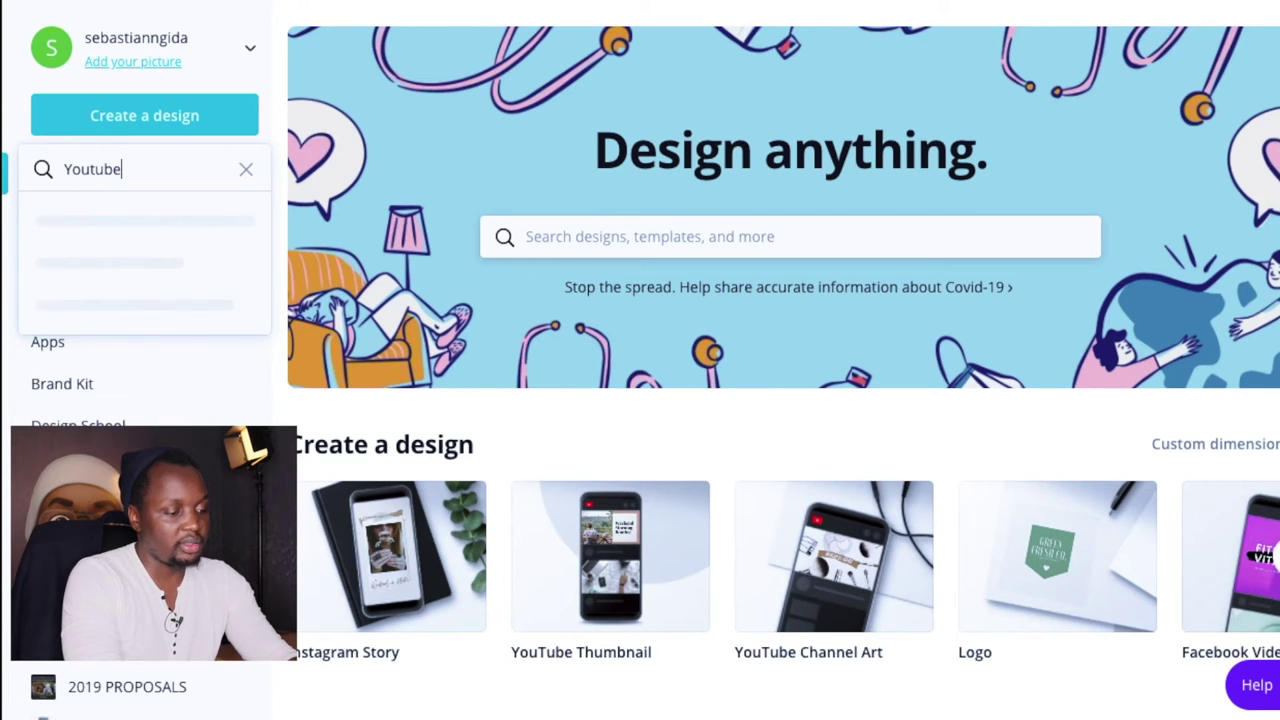
{"action": "type", "text": " Channel"}
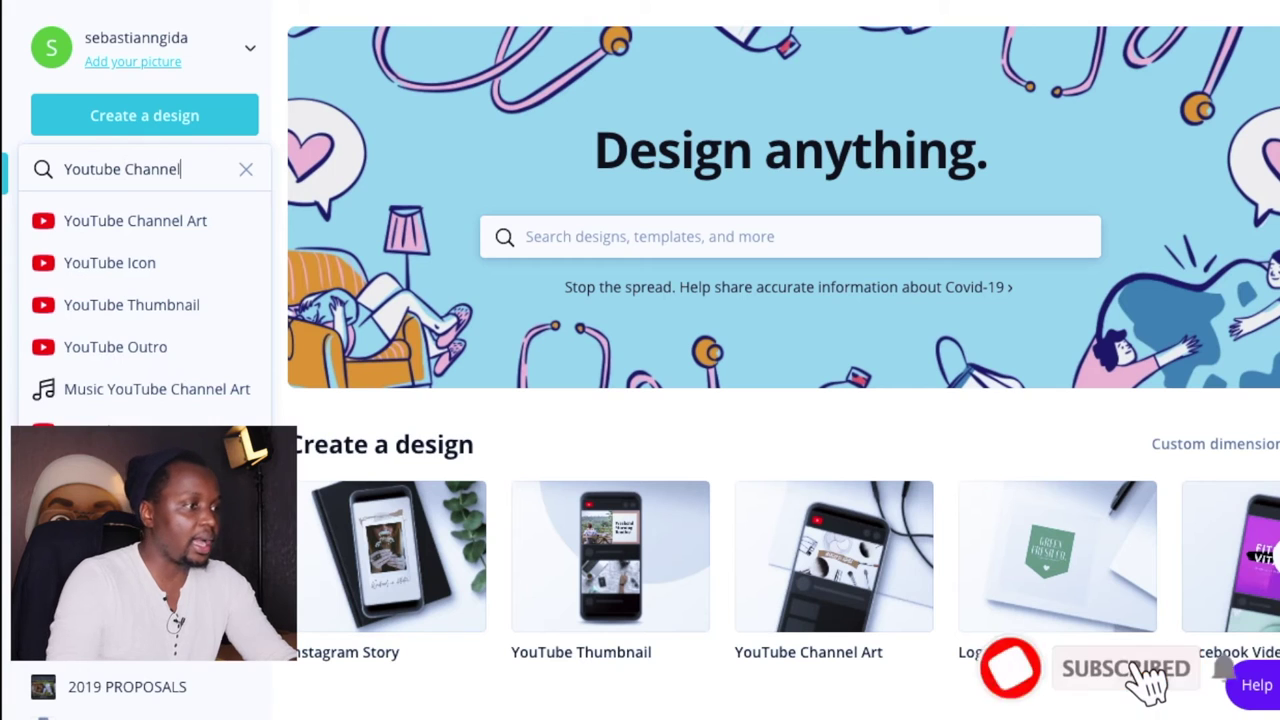
{"action": "left_click", "coordinate": [186, 214]}
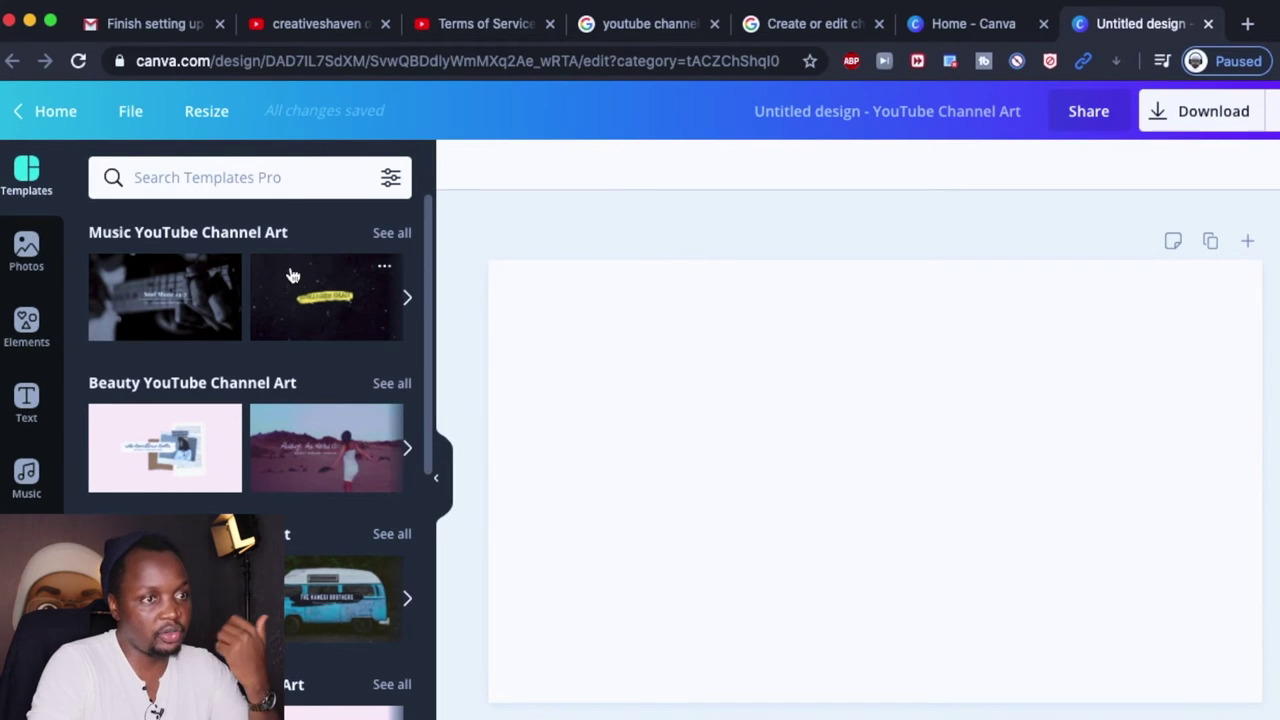
{"action": "left_click", "coordinate": [290, 276]}
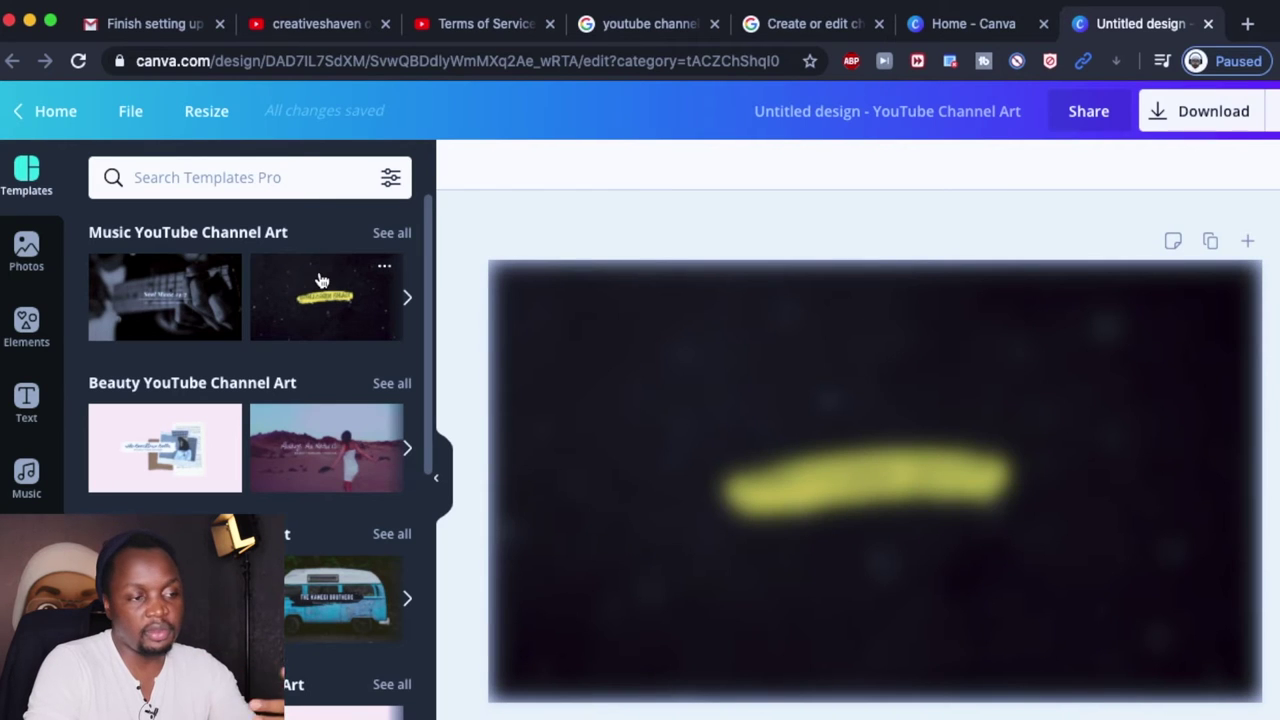
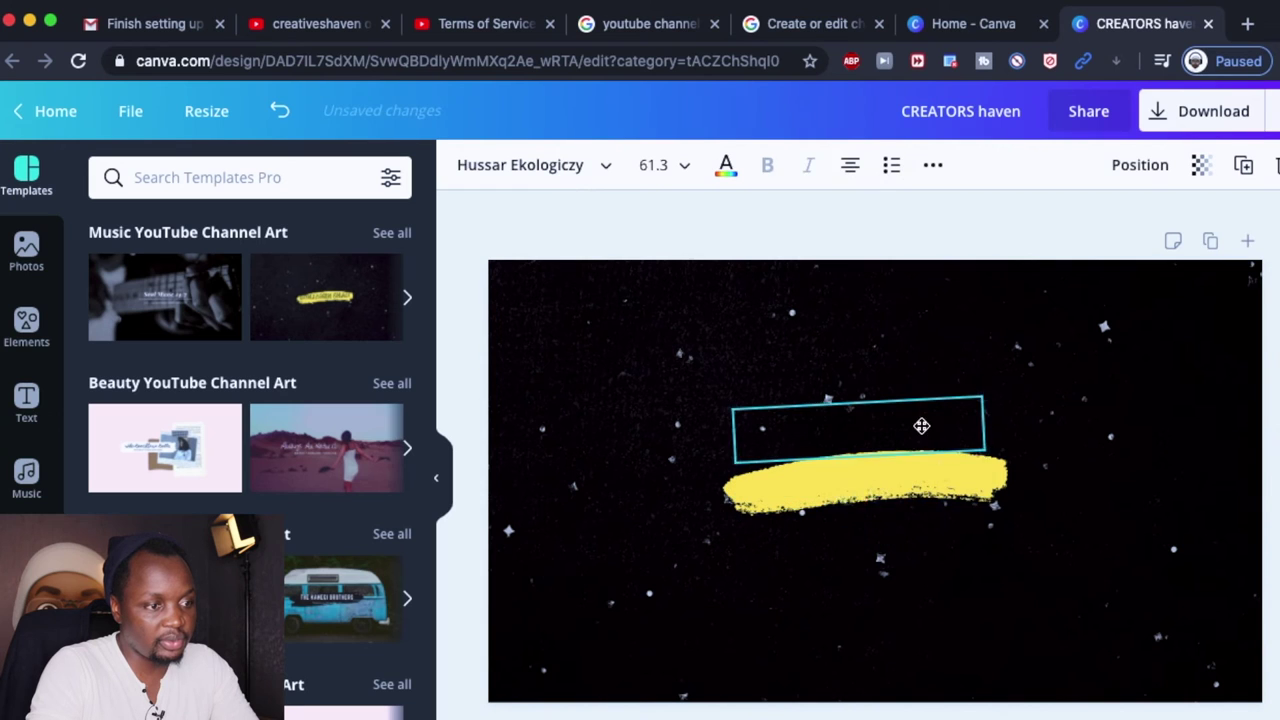
- Enlarge the yellow brush stroke and move the CREATORS HAVEN text onto it
{"action": "left_click", "coordinate": [951, 488]}
{"action": "left_click_drag", "start_coordinate": [1050, 521], "coordinate": [1088, 537]}
{"action": "left_click", "coordinate": [903, 449]}
{"action": "left_click_drag", "start_coordinate": [903, 449], "coordinate": [934, 456]}
- Download the banner as a PNG
{"action": "left_click", "coordinate": [981, 386]}
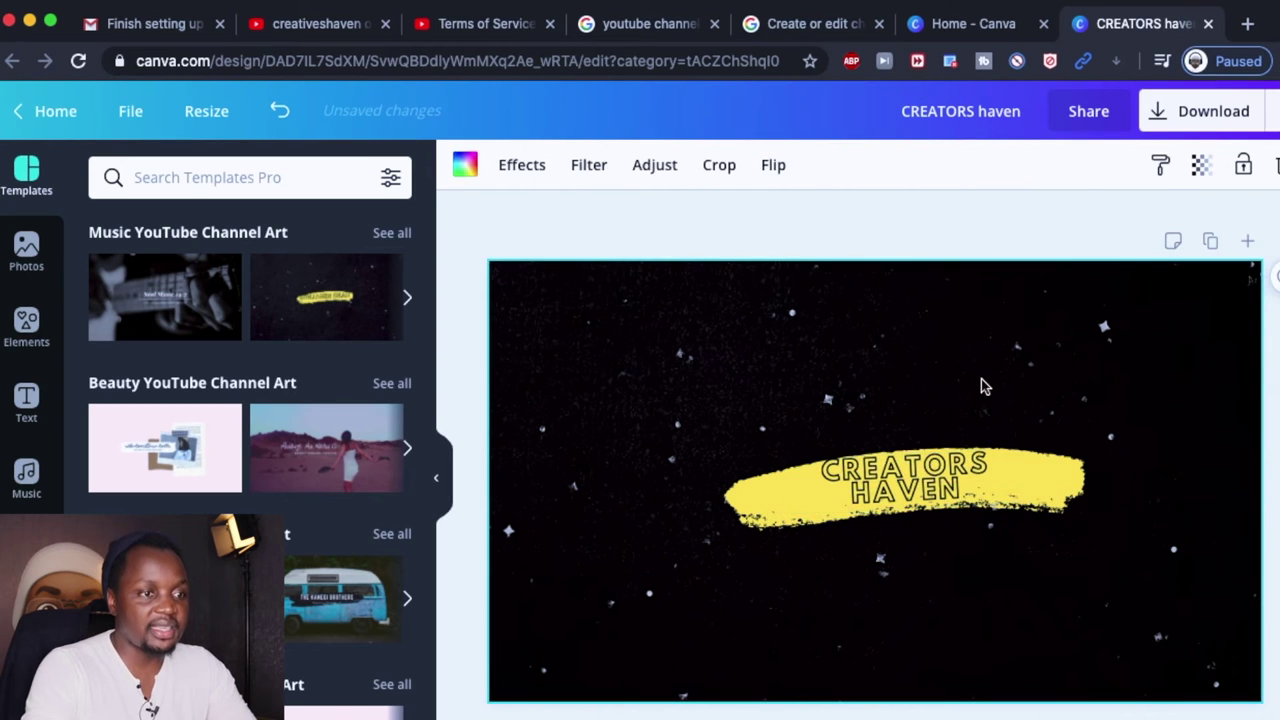
{"action": "left_click", "coordinate": [1193, 118]}
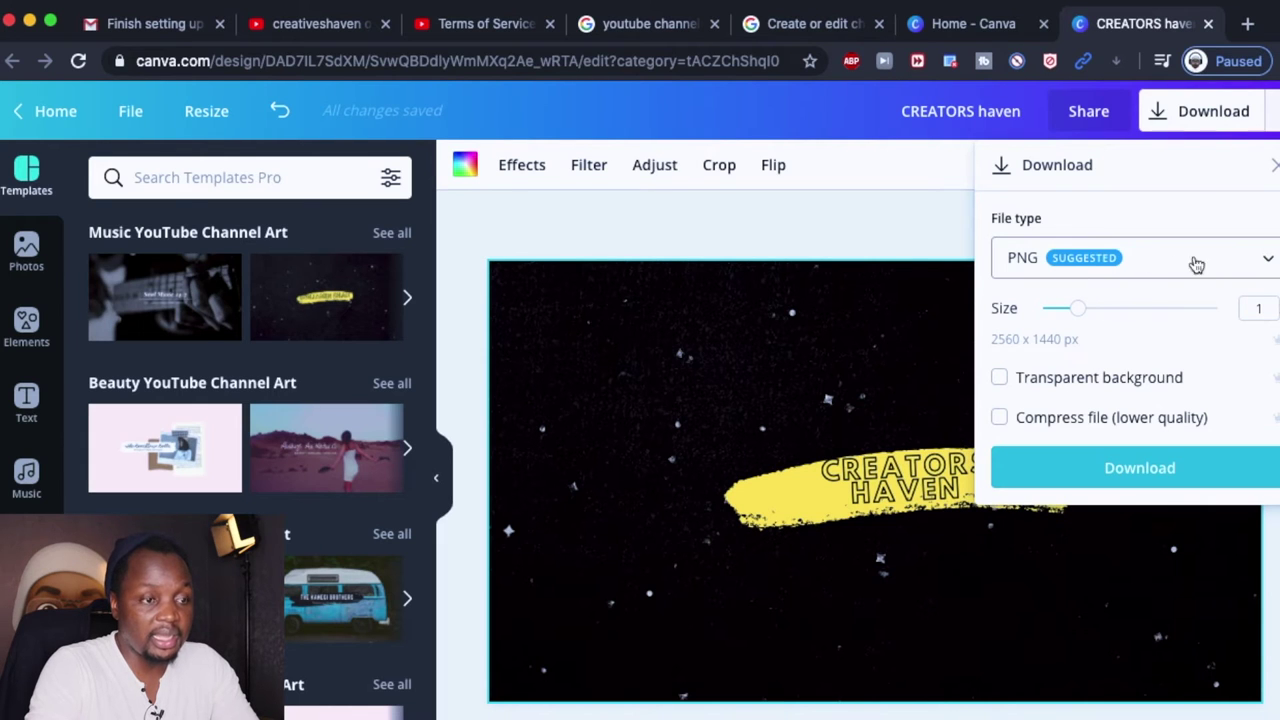
{"action": "left_click", "coordinate": [1101, 465]}
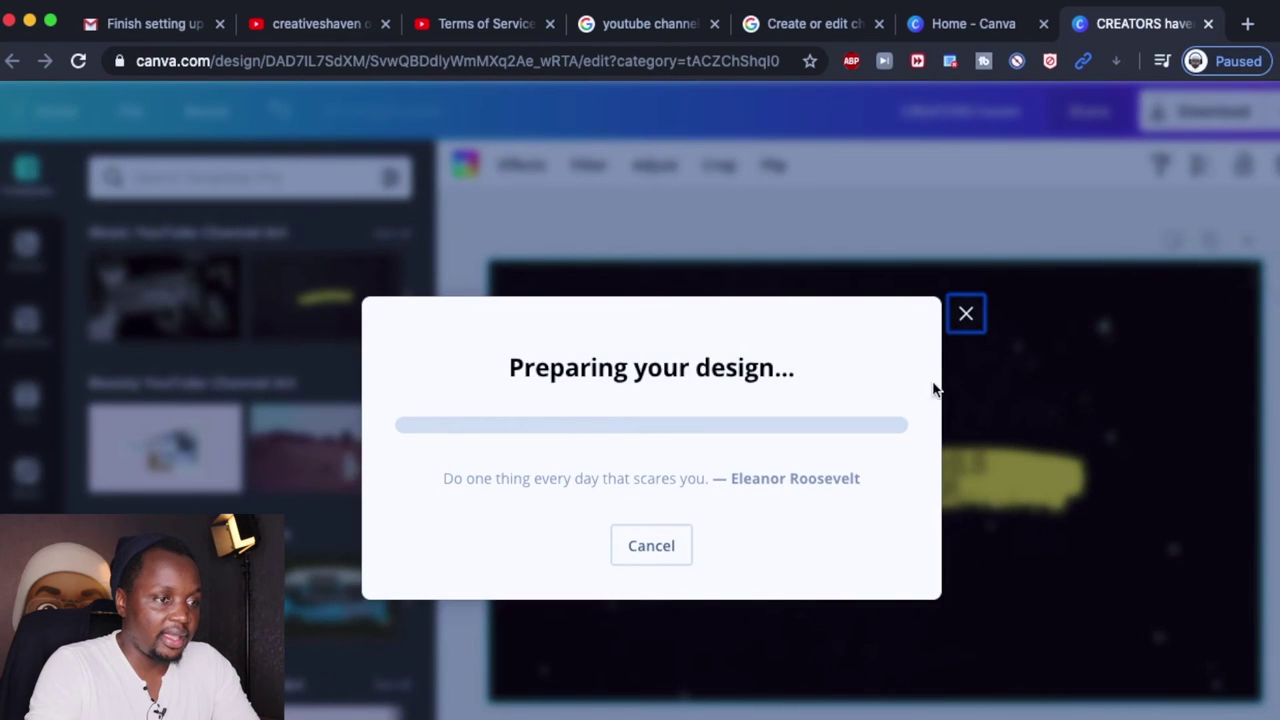
{"action": "left_click", "coordinate": [963, 318]}
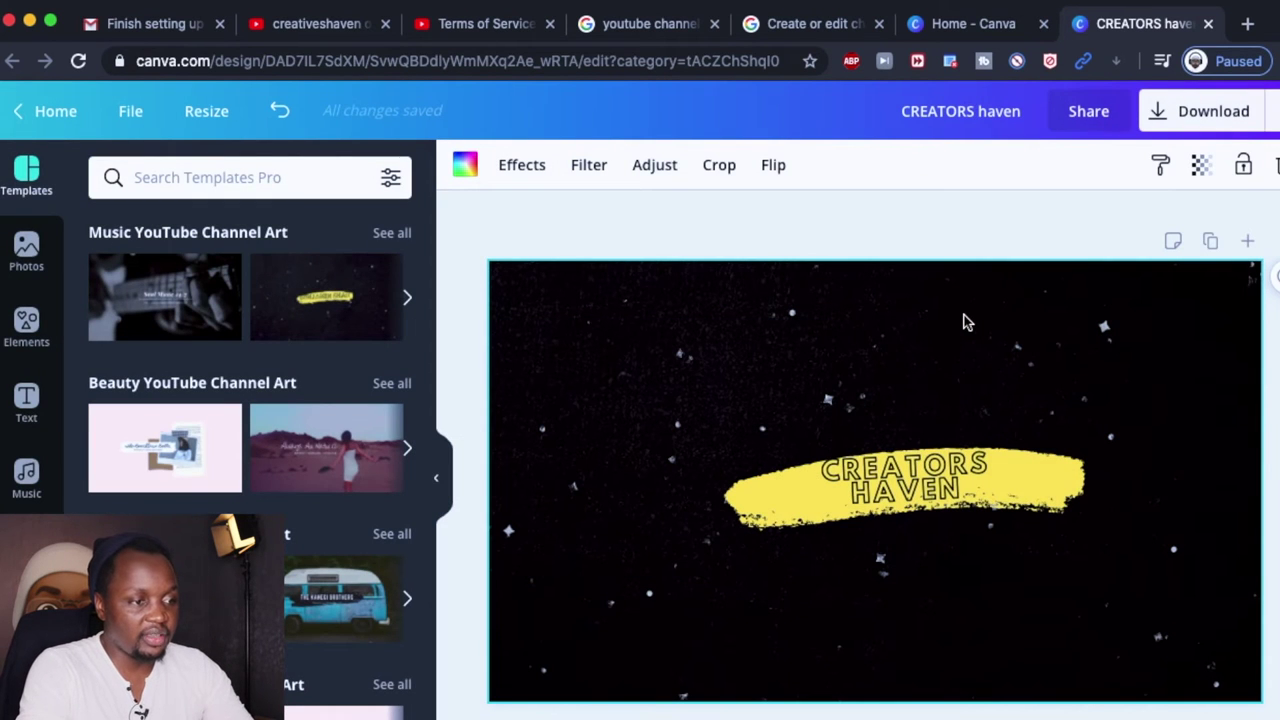
- Move the CREATORS HAVEN title group to the centre of the banner
{"action": "left_click", "coordinate": [963, 498]}
{"action": "left_click_drag", "start_coordinate": [963, 498], "coordinate": [937, 490]}
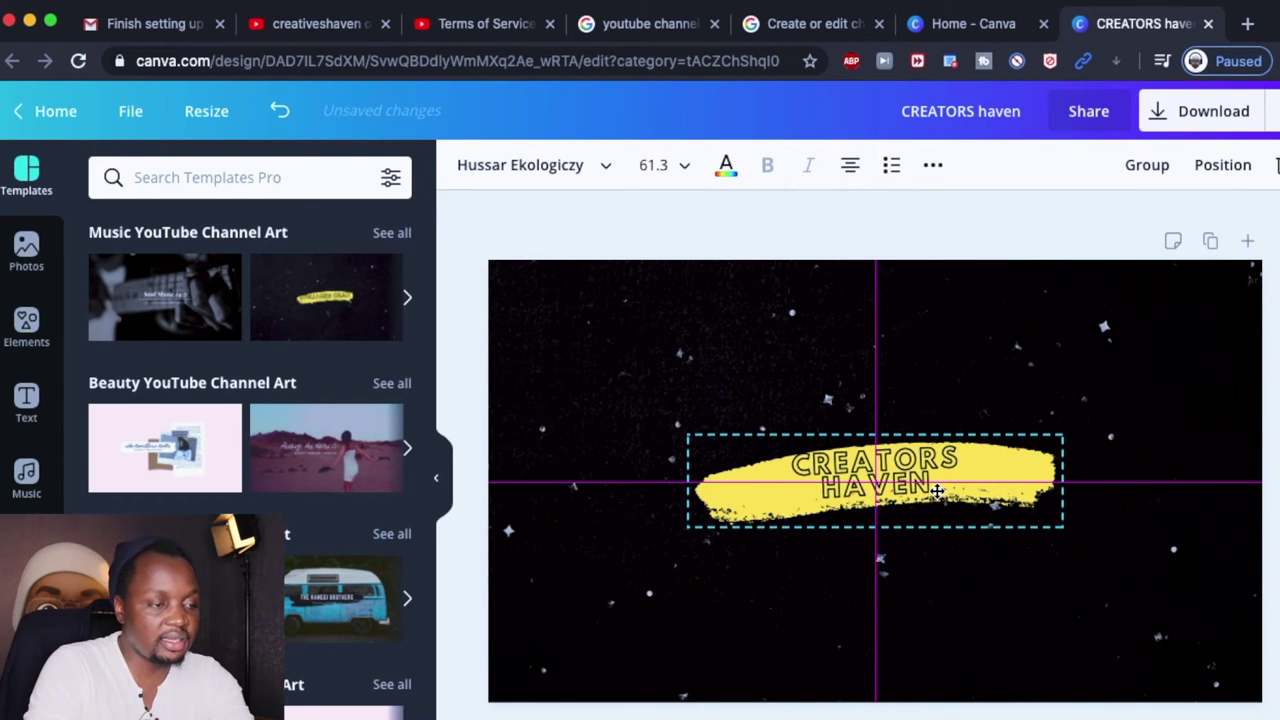
{"action": "left_click_drag", "start_coordinate": [937, 490], "coordinate": [934, 491]}
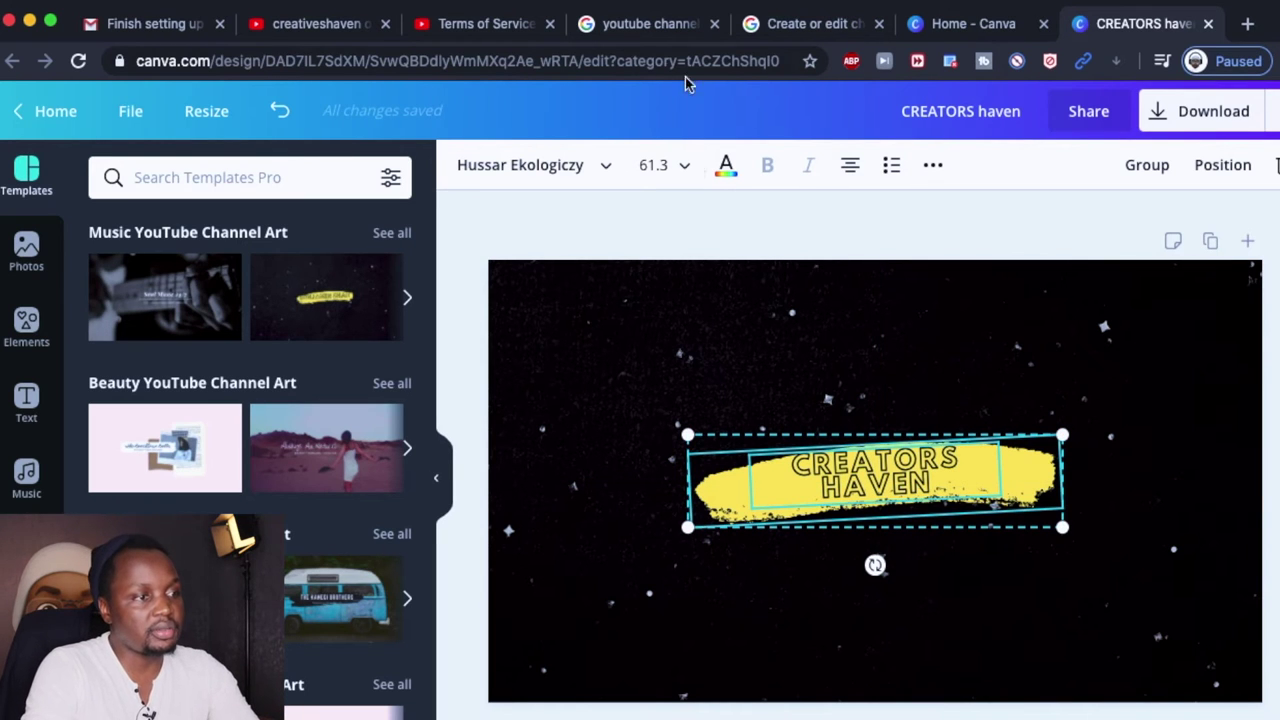
{"action": "left_click", "coordinate": [657, 30]}
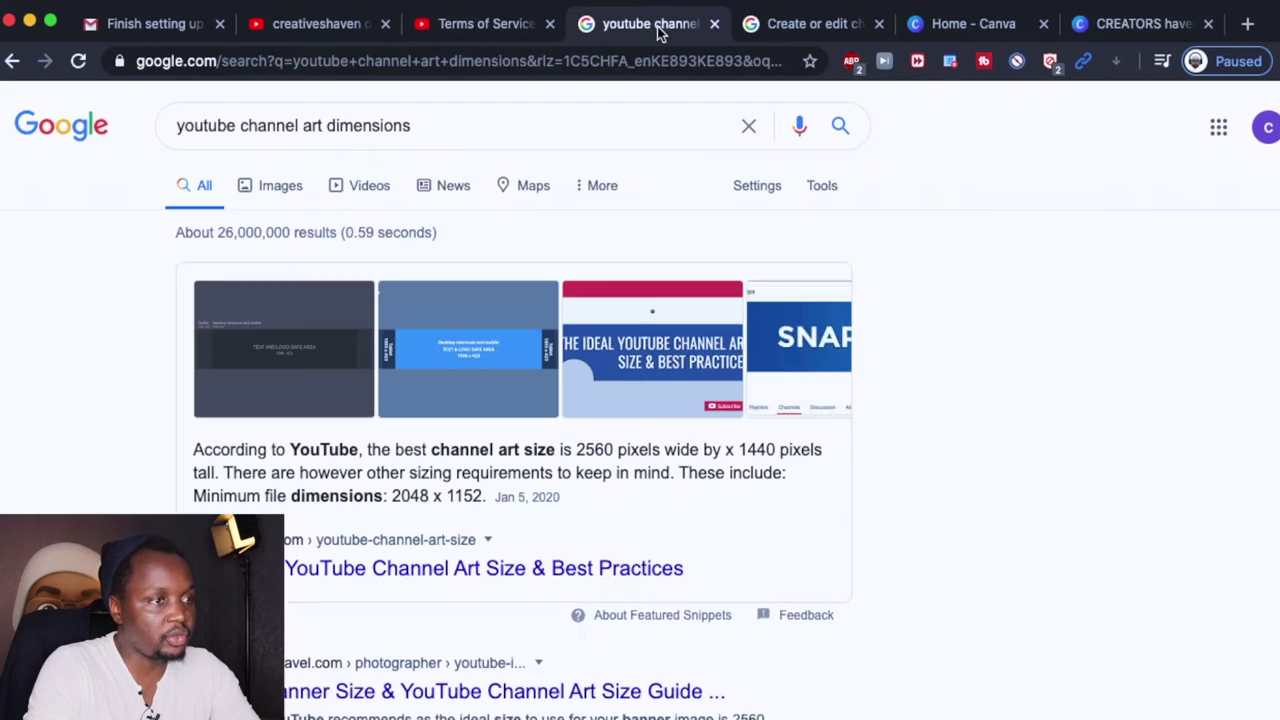
{"action": "left_click", "coordinate": [445, 28]}
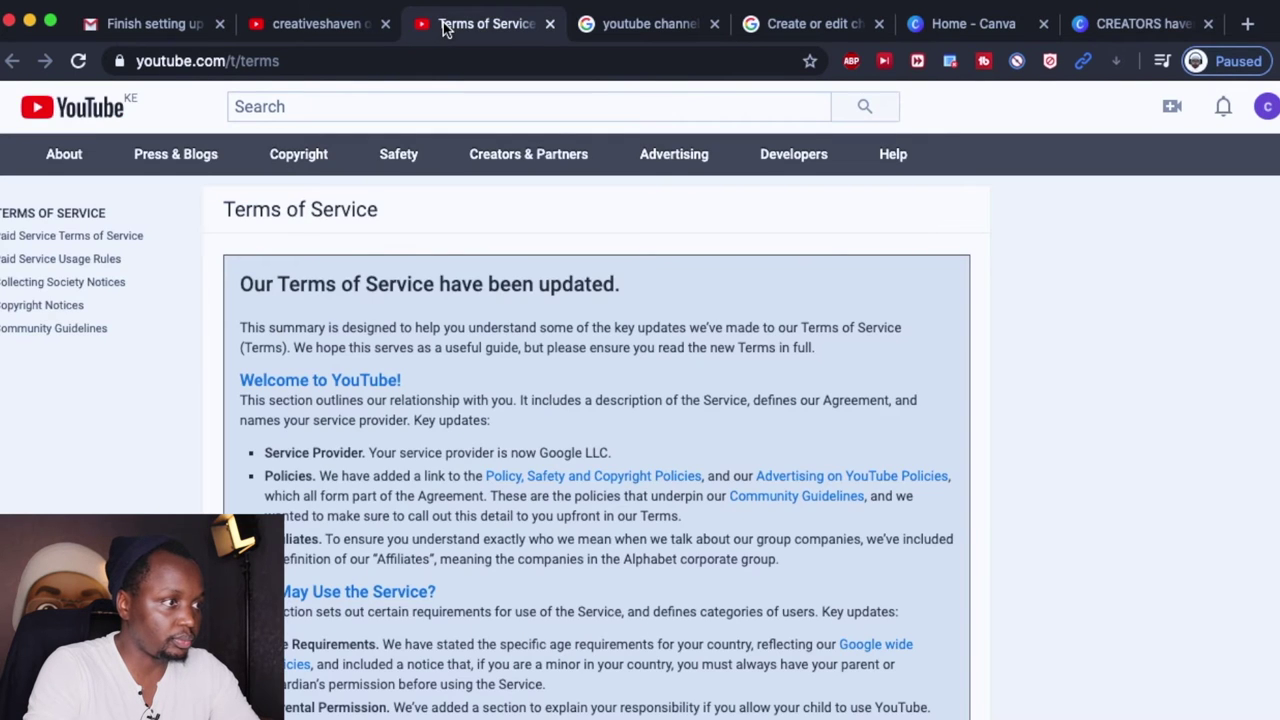
{"action": "left_click", "coordinate": [318, 26]}
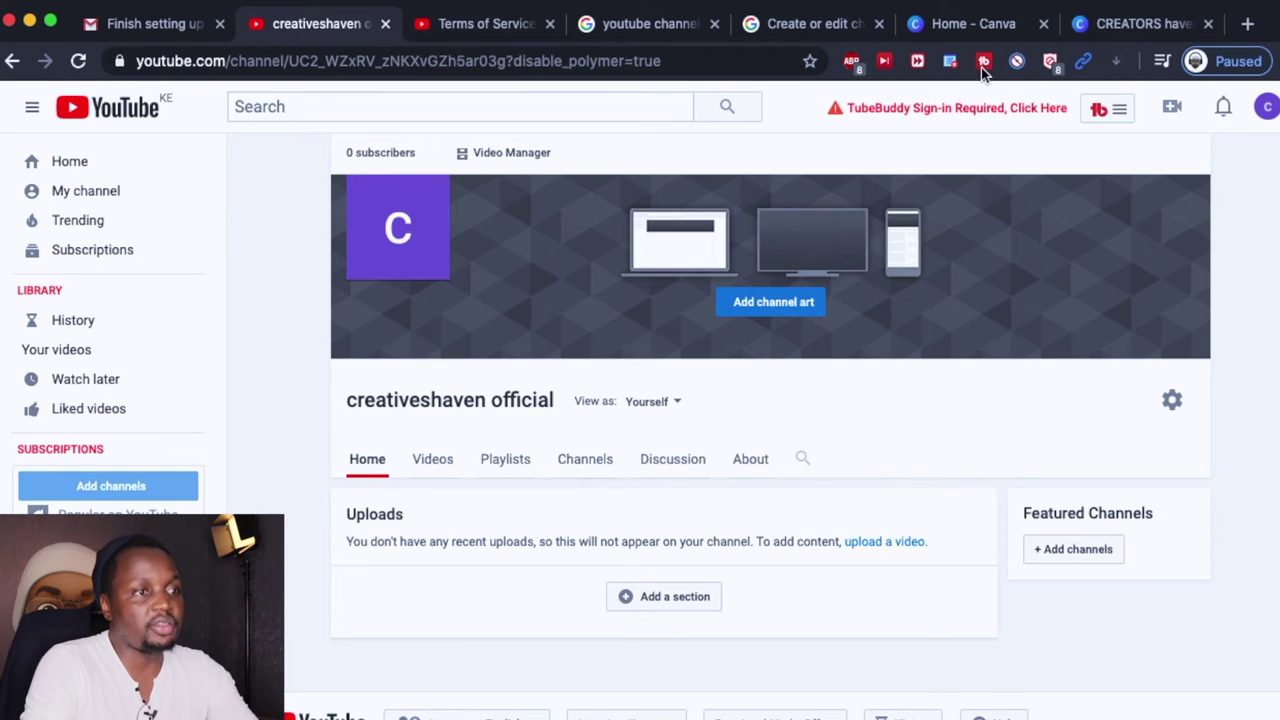
{"action": "left_click", "coordinate": [1097, 24]}
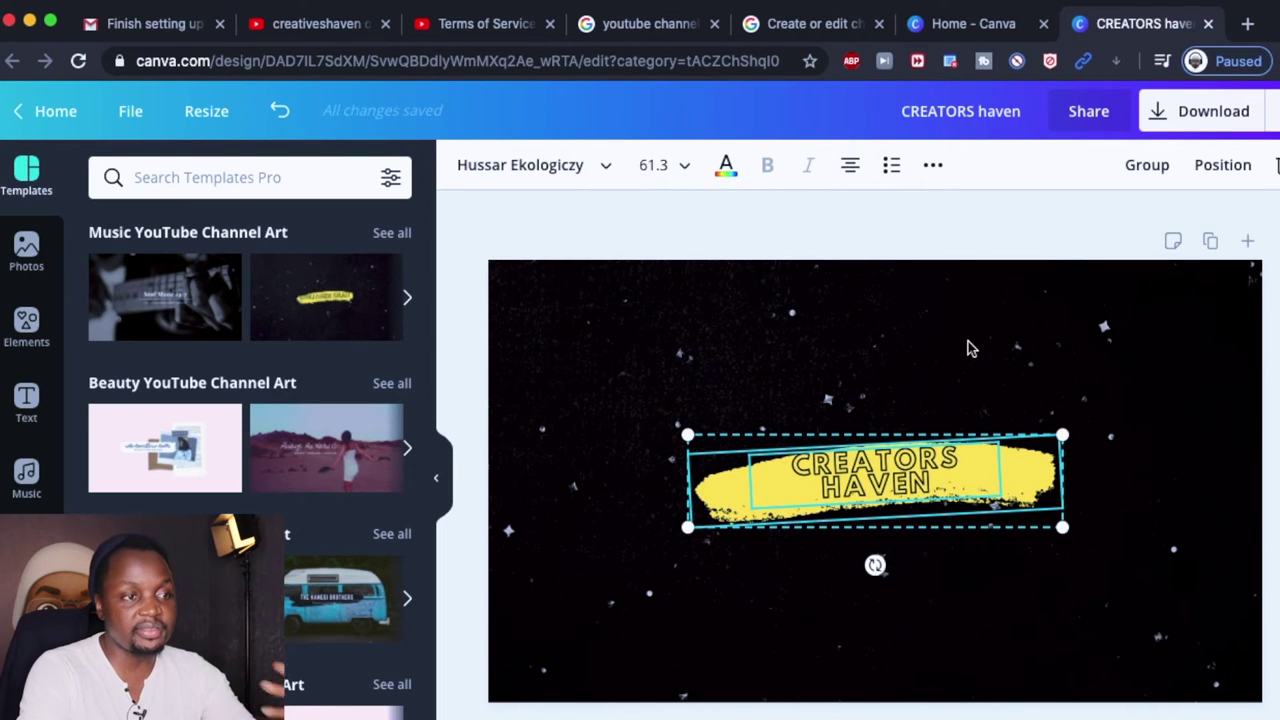
- Download the finished CREATORS HAVEN banner again and return to the Canva home page
{"action": "left_click", "coordinate": [1117, 360]}
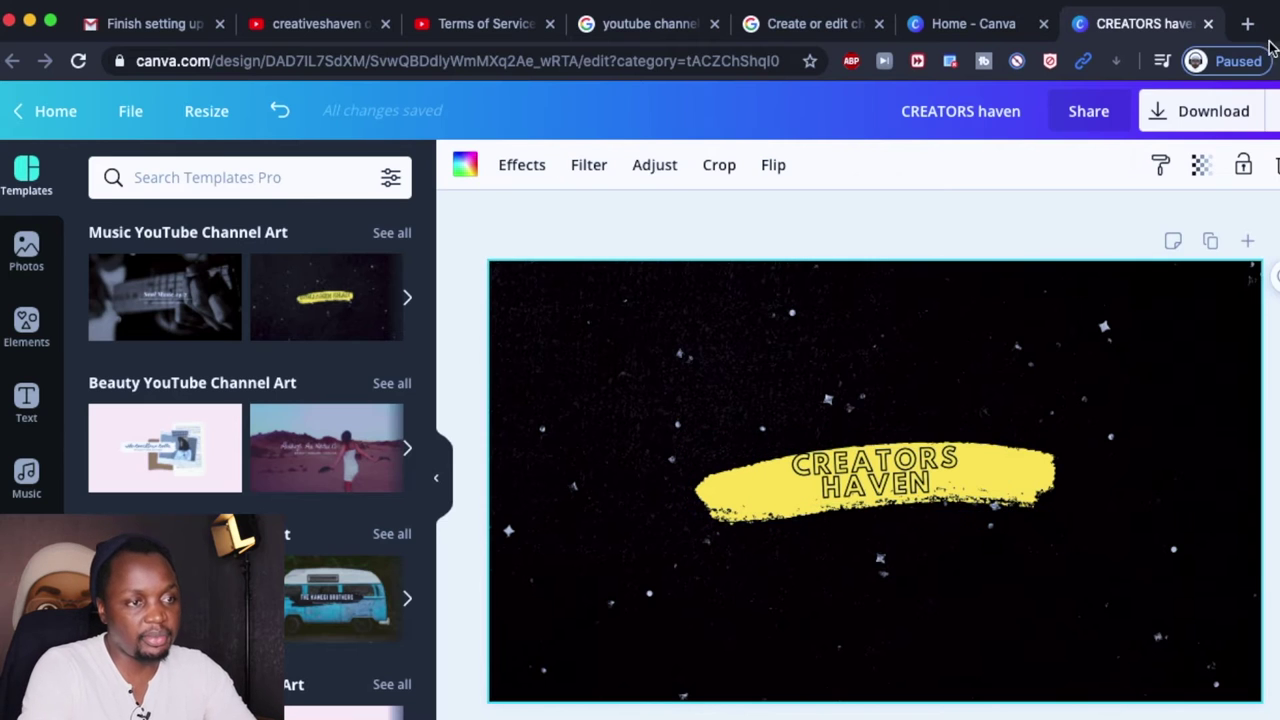
{"action": "left_click", "coordinate": [1206, 110]}
{"action": "left_click", "coordinate": [1102, 462]}
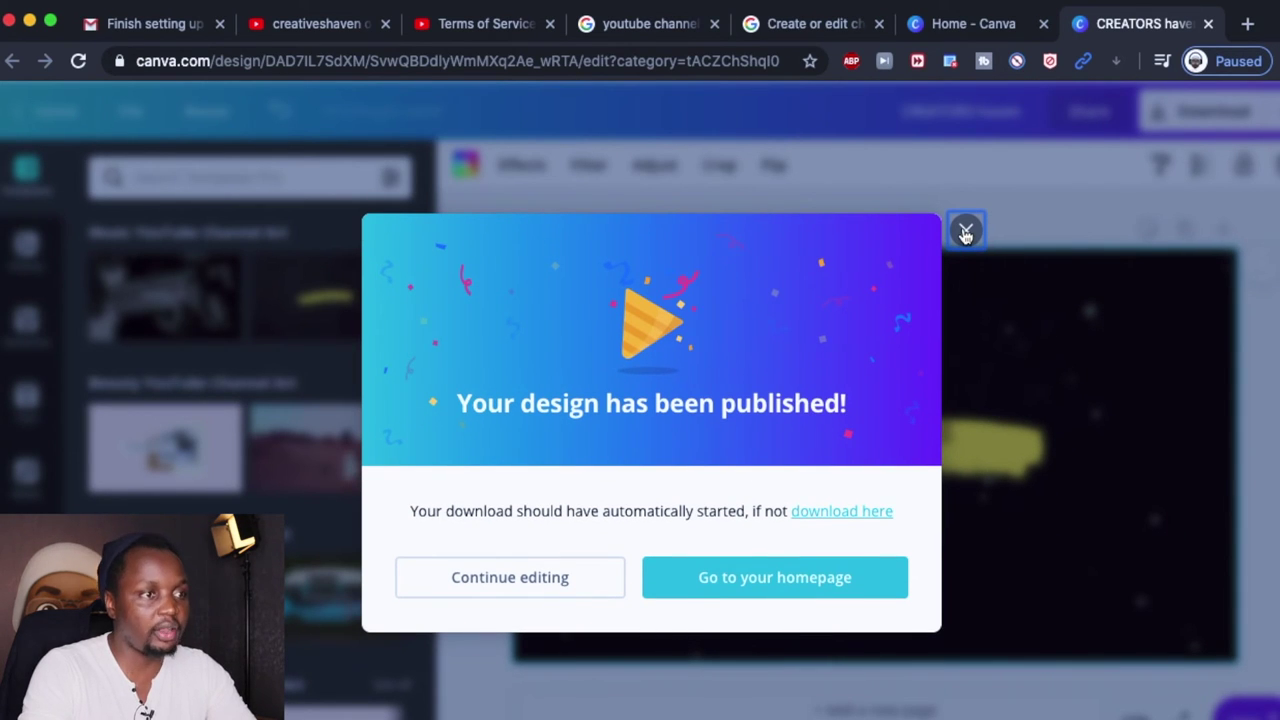
{"action": "left_click", "coordinate": [965, 232]}
{"action": "left_click", "coordinate": [966, 28]}
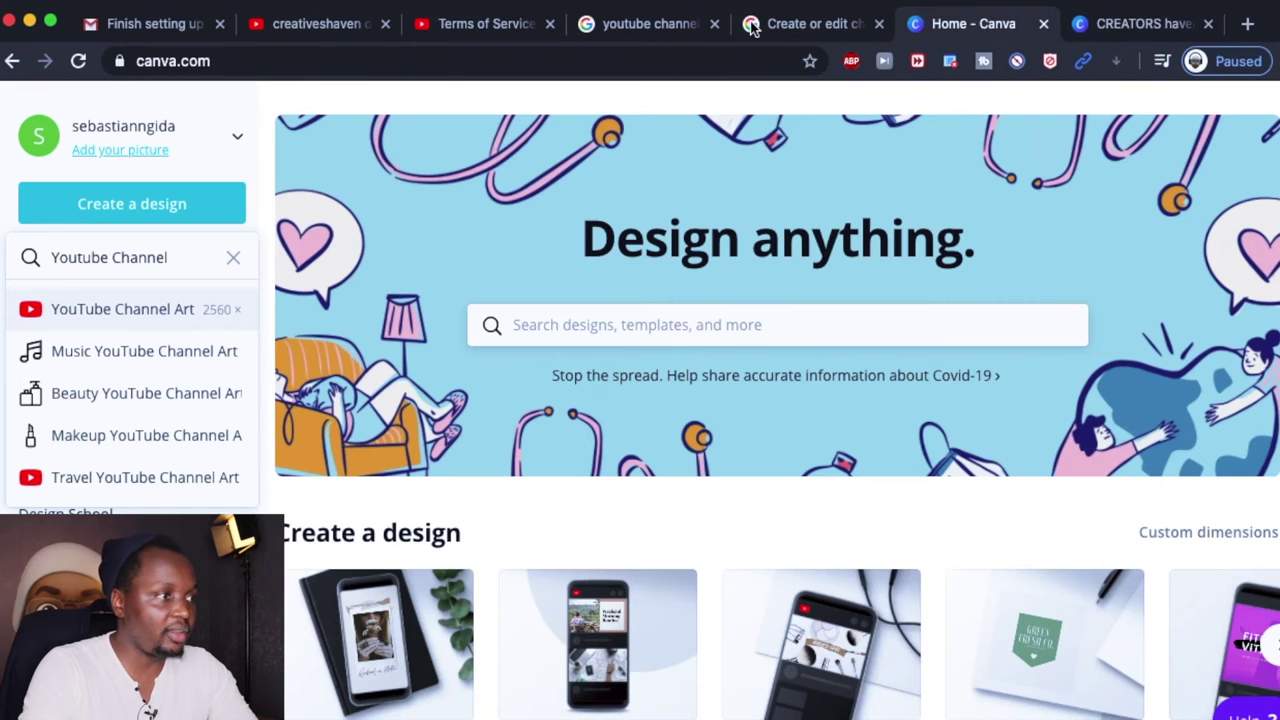
{"action": "left_click", "coordinate": [299, 24]}
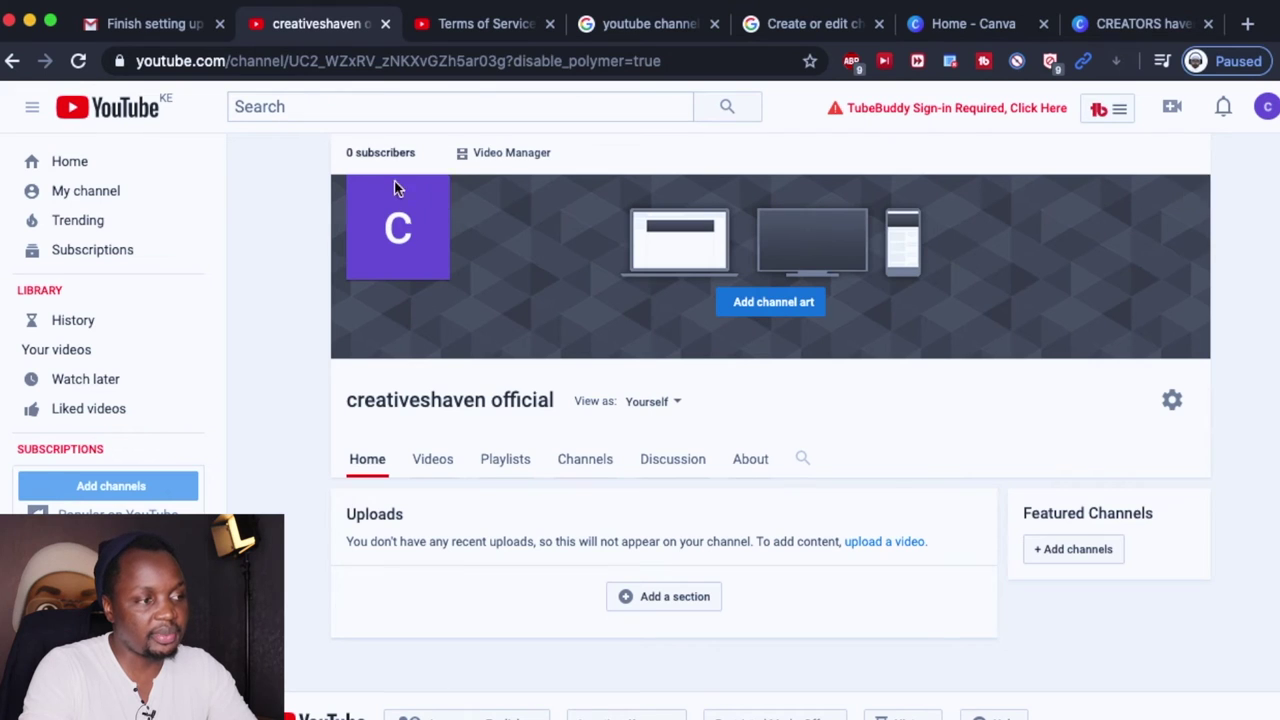
{"action": "left_click", "coordinate": [433, 196]}
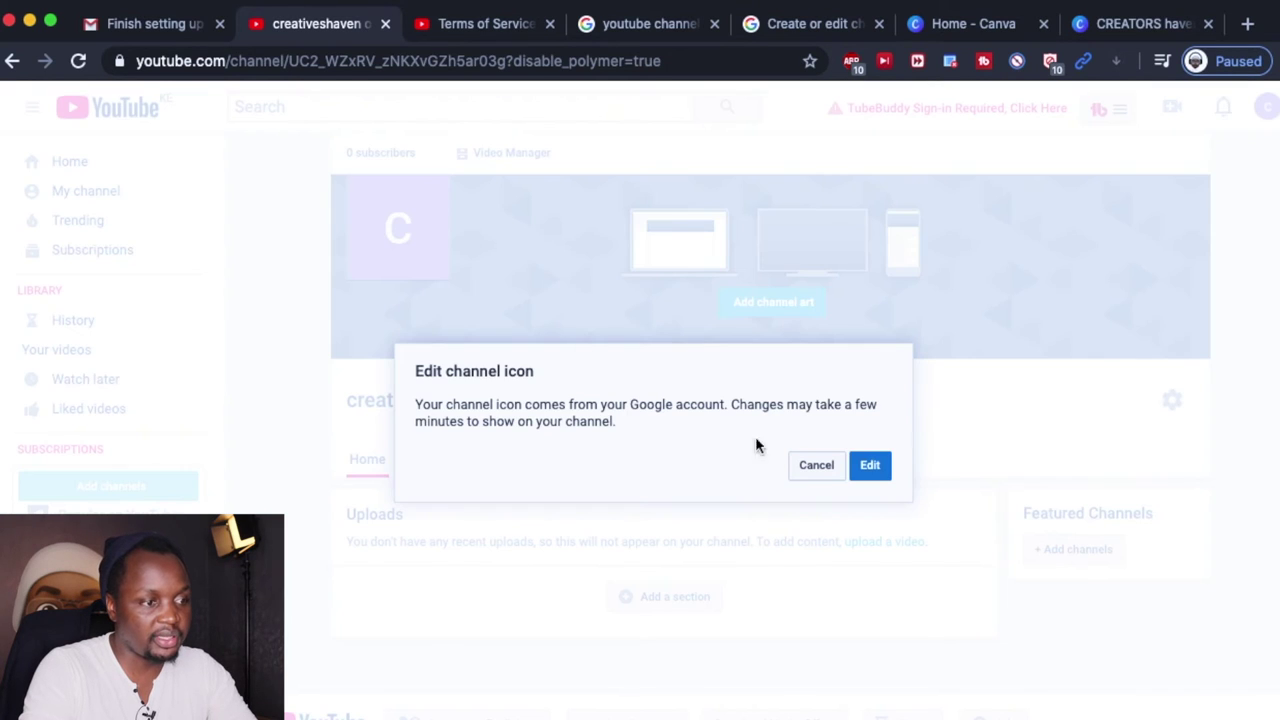
{"action": "left_click", "coordinate": [818, 470]}
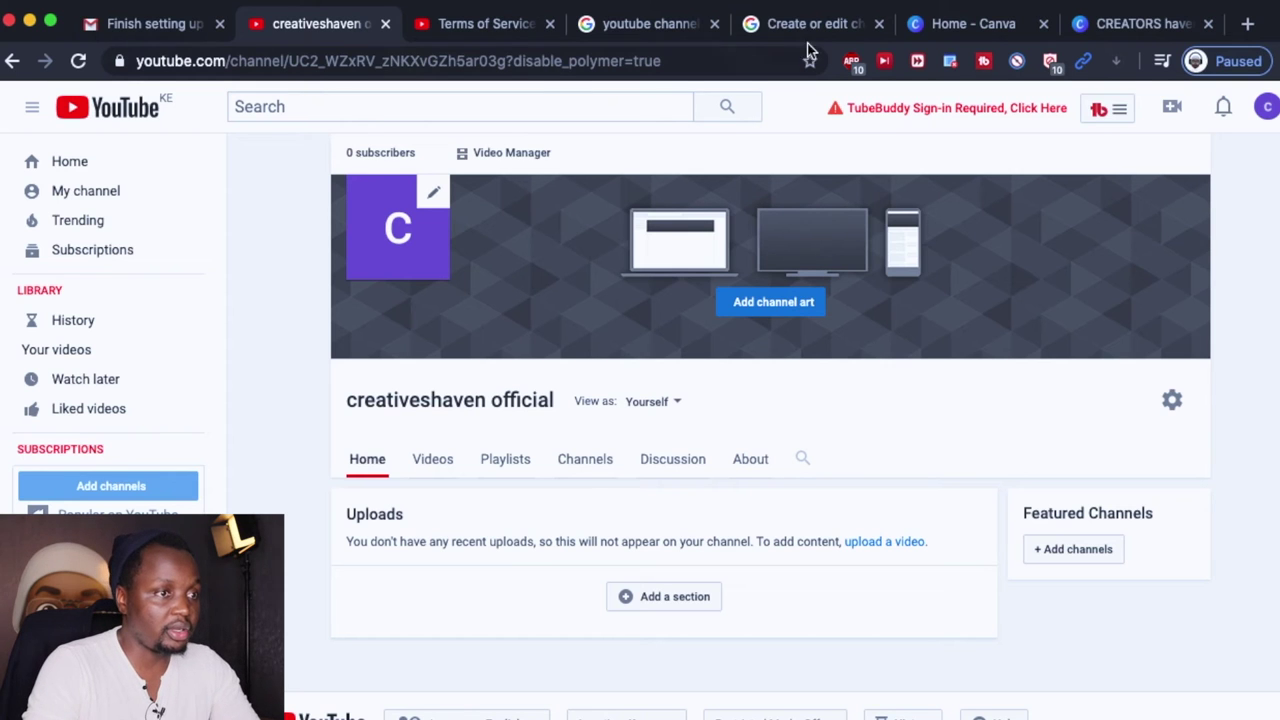
{"action": "left_click", "coordinate": [985, 27]}
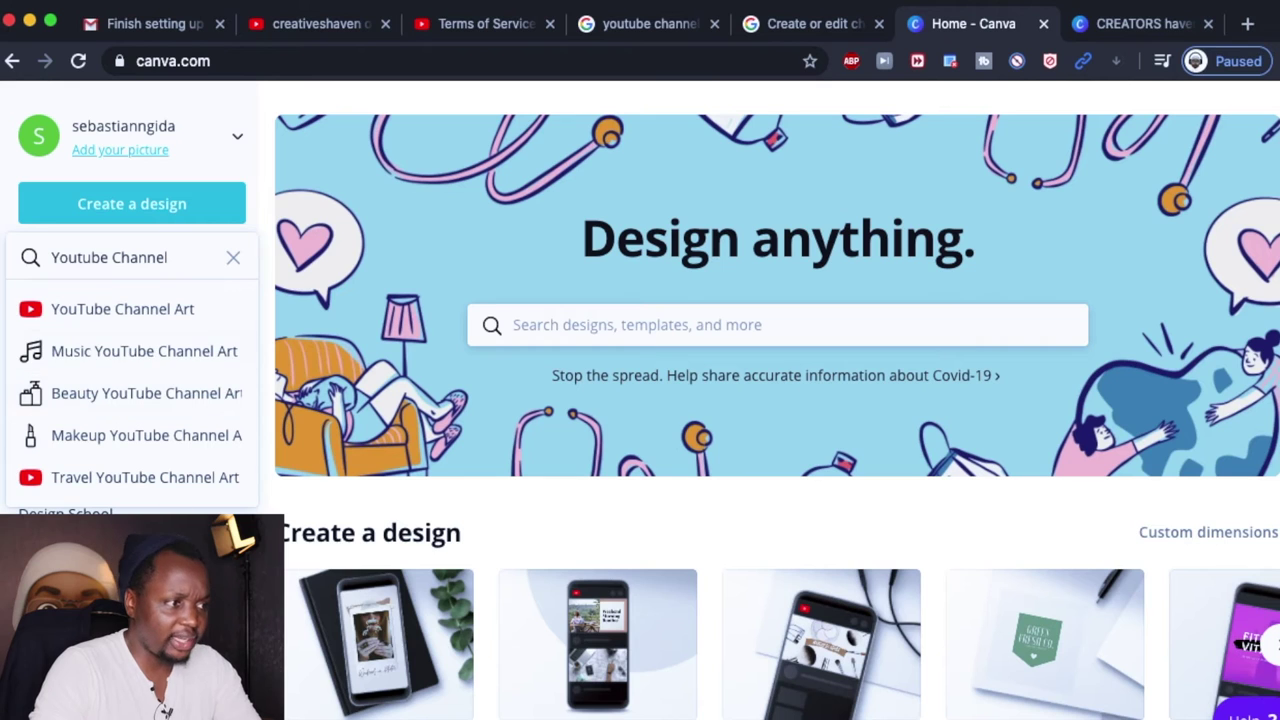
- Search Canva for a YouTube icon template and start a new YouTube Icon design
{"action": "left_click_drag", "start_coordinate": [186, 258], "coordinate": [113, 265]}
{"action": "type", "text": "icon"}
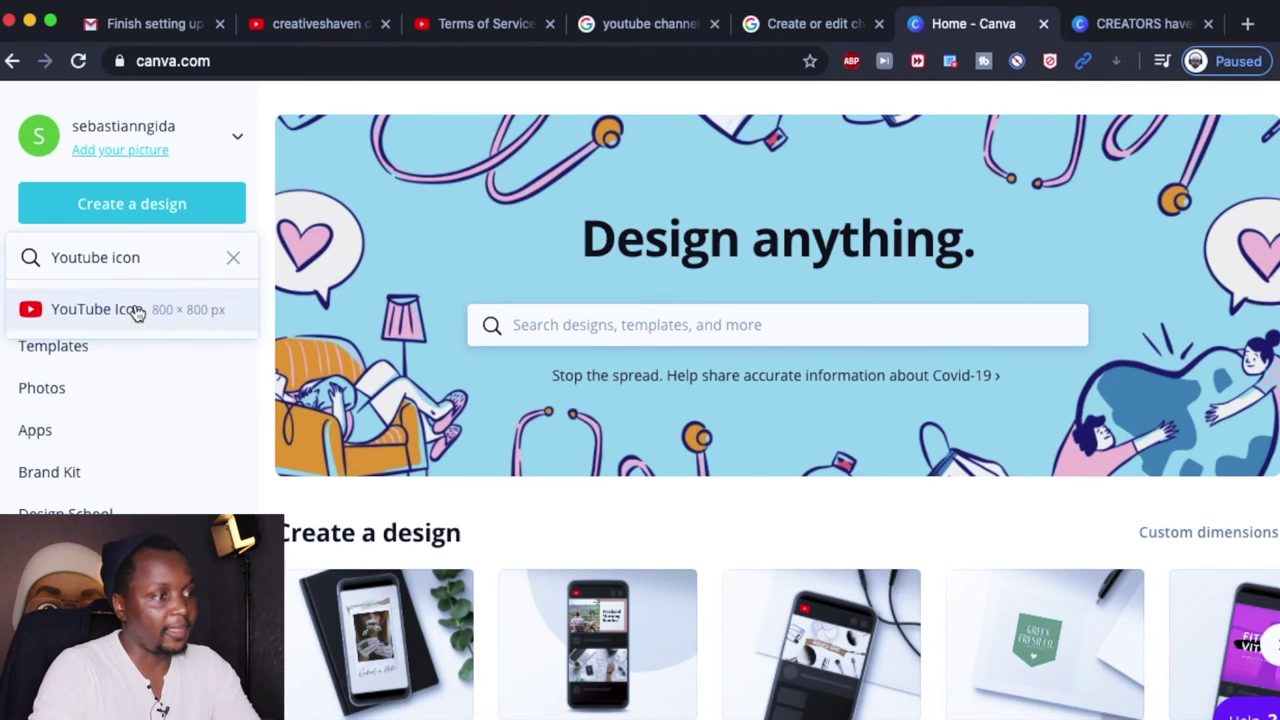
{"action": "left_click", "coordinate": [134, 311]}
- Select the CREATORS HAVEN title group on the banner, then show the blank 800 x 800 design
{"action": "left_click", "coordinate": [860, 25]}
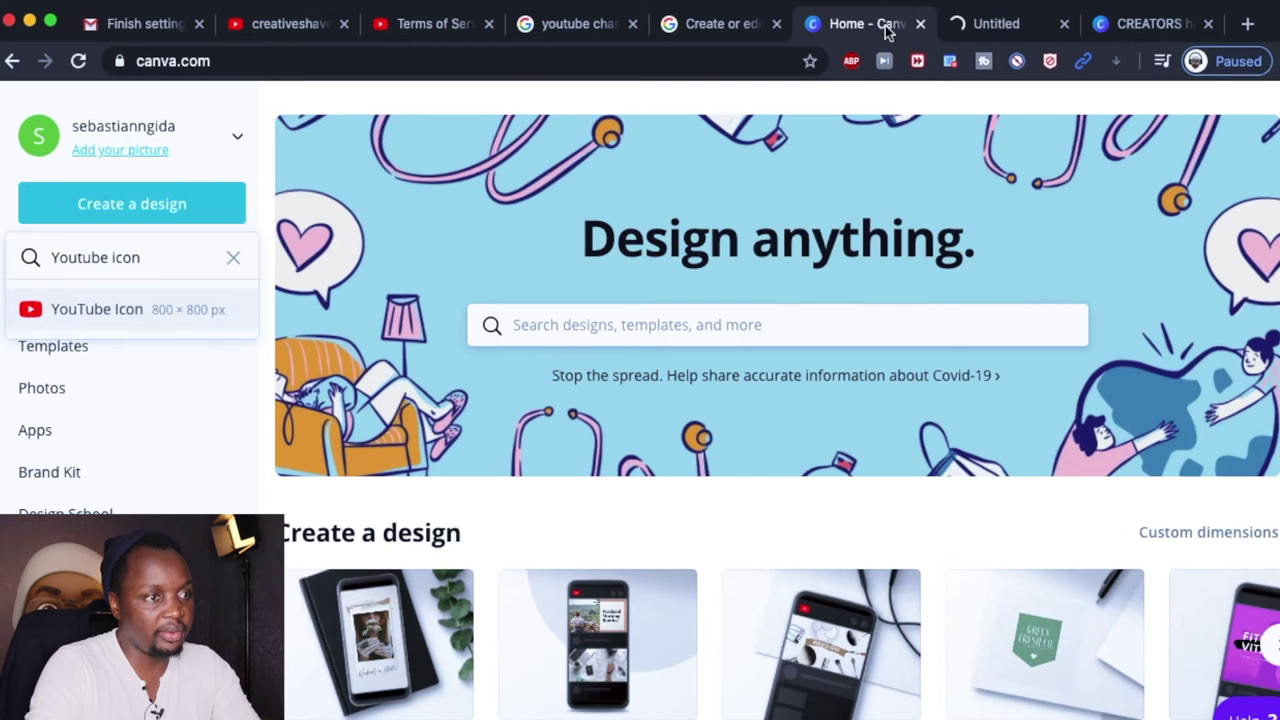
{"action": "left_click", "coordinate": [918, 24]}
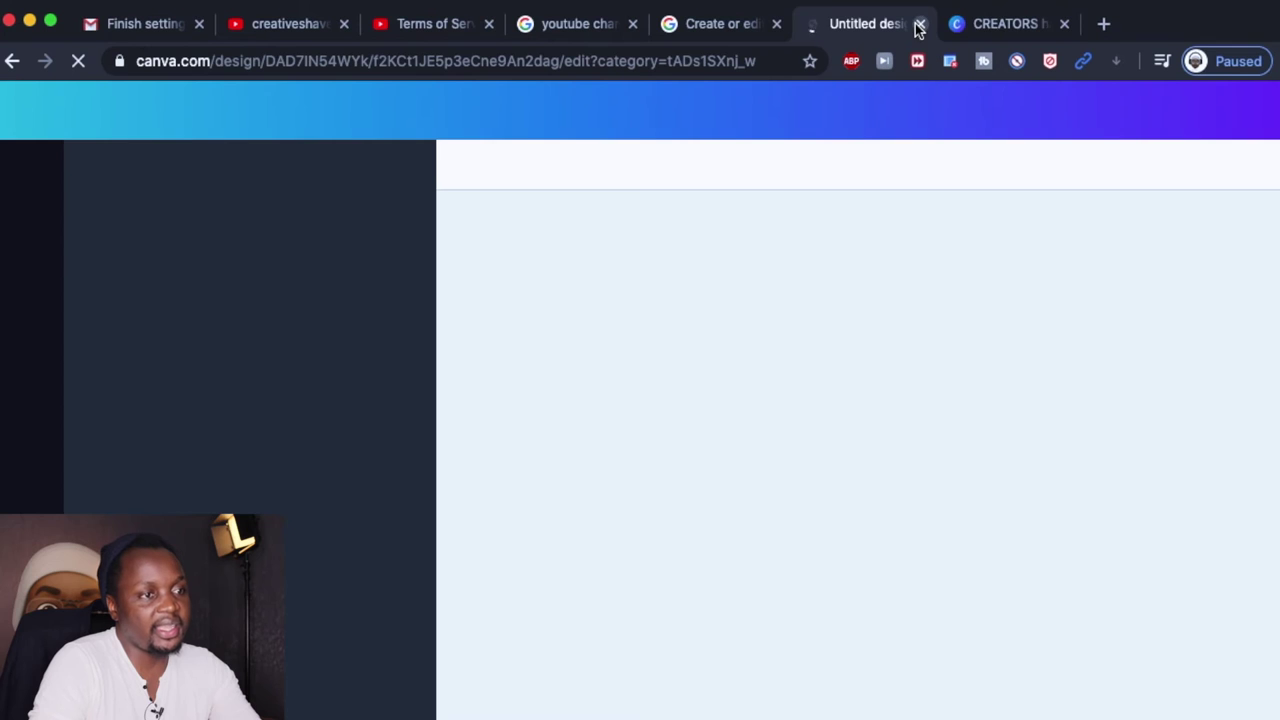
{"action": "left_click", "coordinate": [1006, 28]}
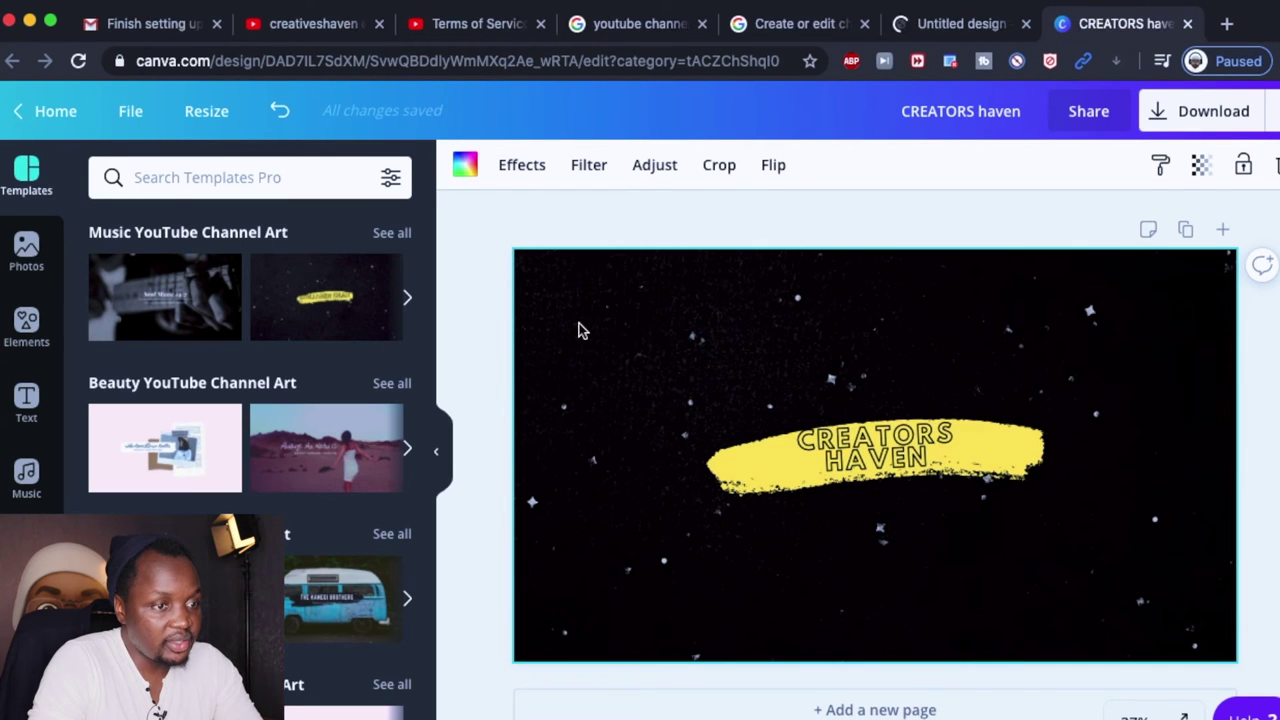
{"action": "left_click", "coordinate": [1275, 408]}
{"action": "left_click", "coordinate": [885, 455]}
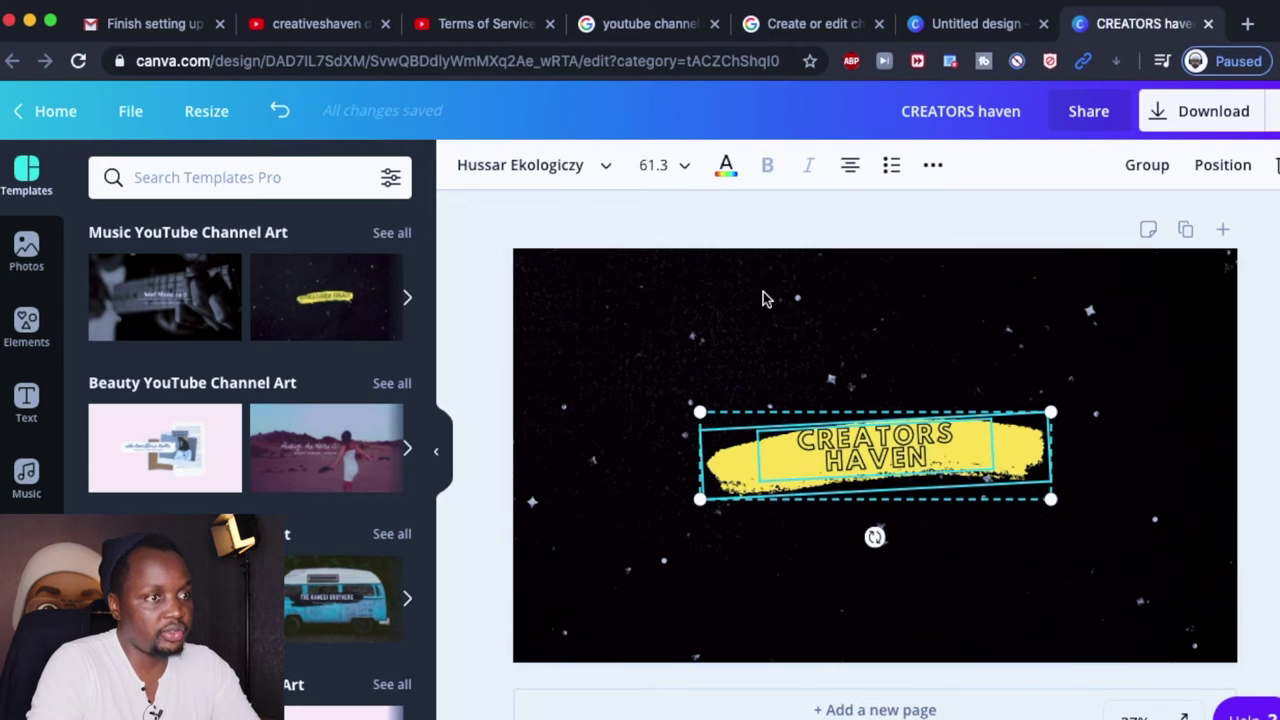
{"action": "left_click", "coordinate": [975, 28]}
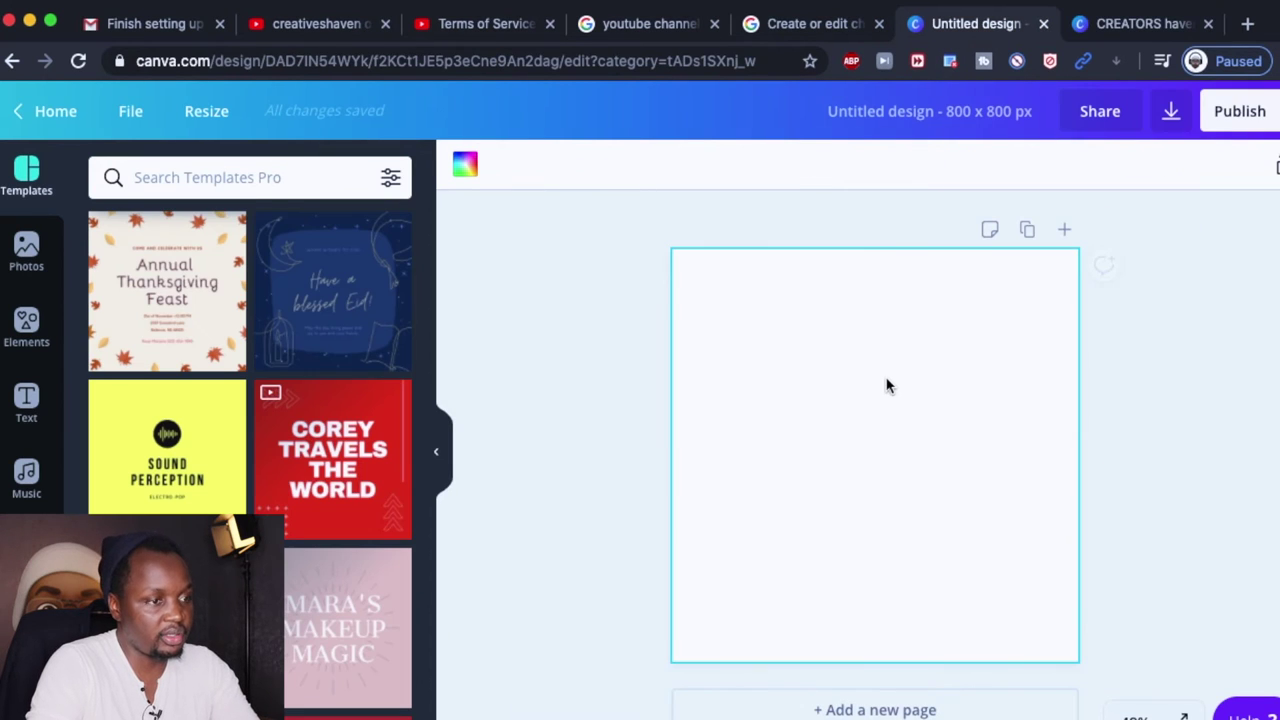
{"action": "left_click", "coordinate": [1115, 24]}
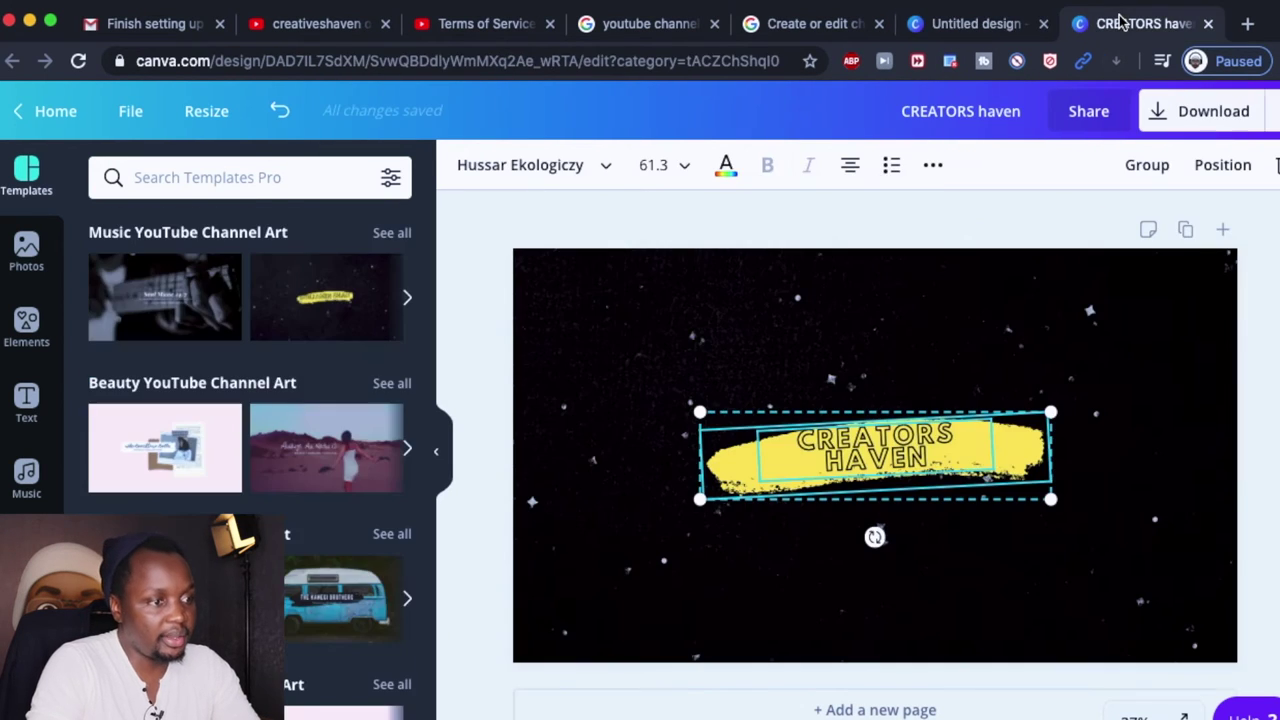
{"action": "left_click", "coordinate": [798, 378]}
{"action": "left_click_drag", "start_coordinate": [486, 265], "coordinate": [1135, 655]}
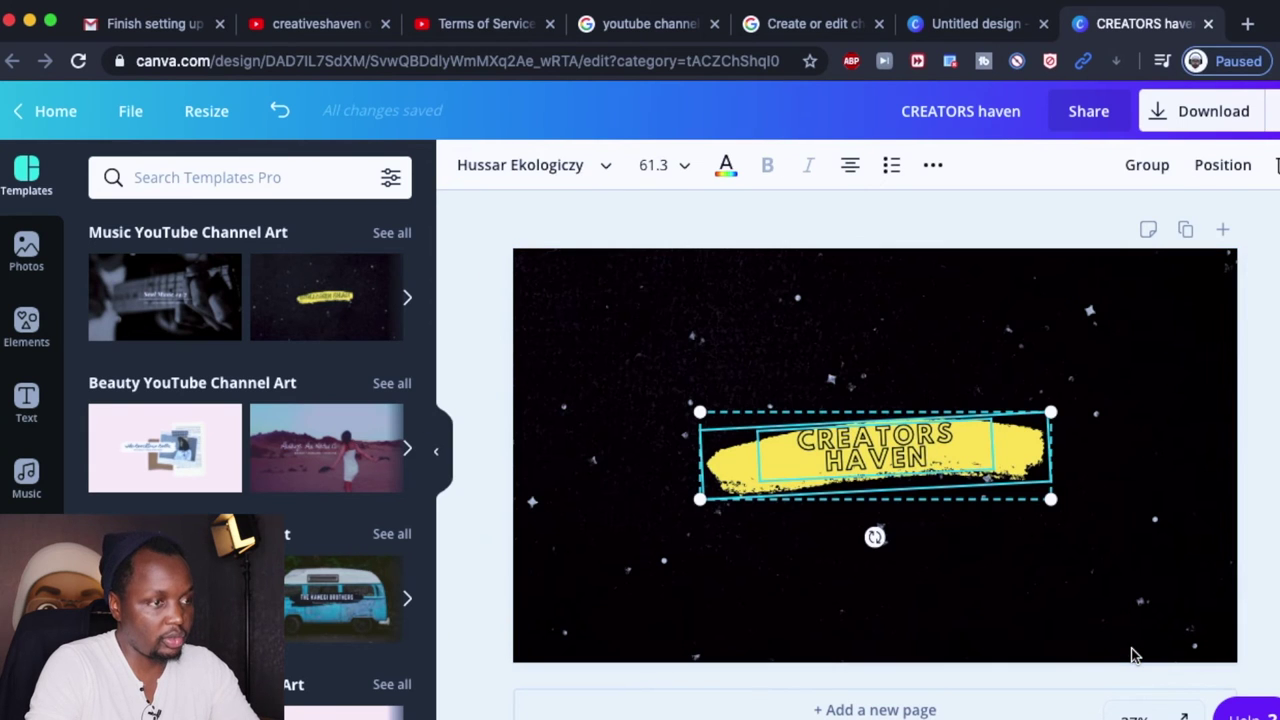
{"action": "left_click", "coordinate": [963, 27]}
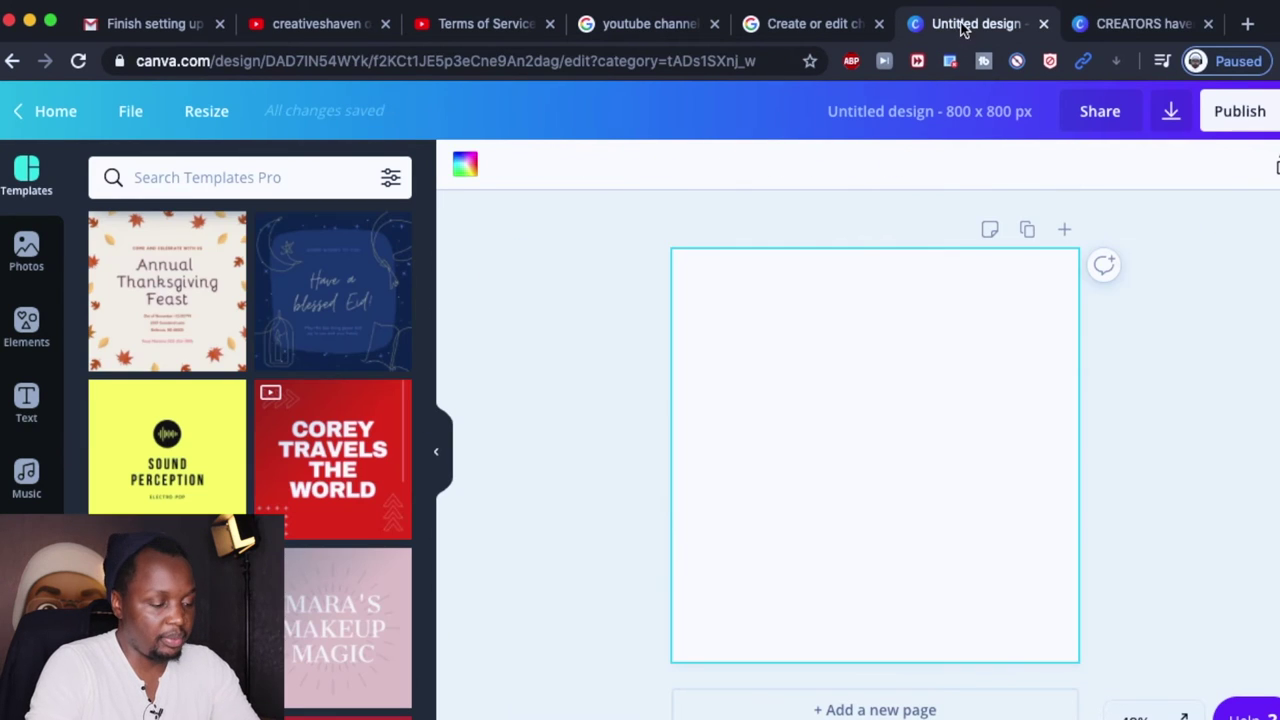
- Paste the CREATORS HAVEN title into the square design and move it to the middle
{"action": "key", "text": "ctrl+v"}
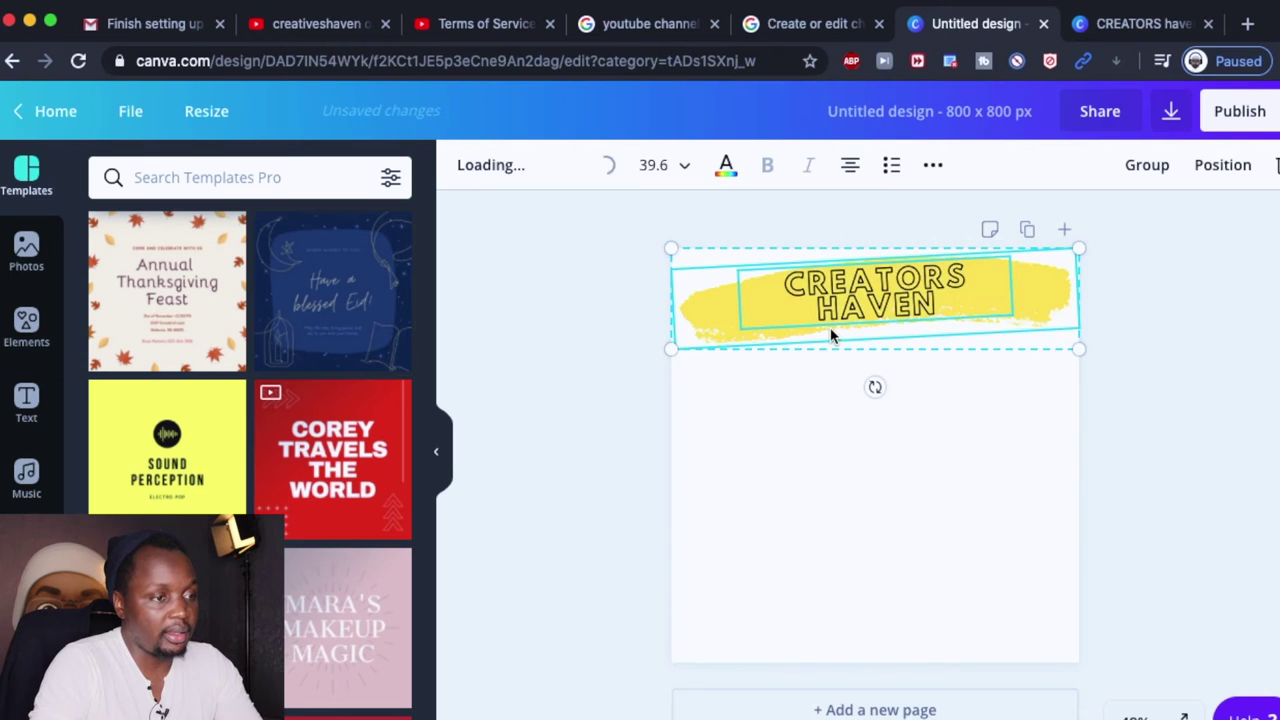
{"action": "left_click_drag", "start_coordinate": [848, 300], "coordinate": [858, 457]}
{"action": "left_click", "coordinate": [1036, 303]}
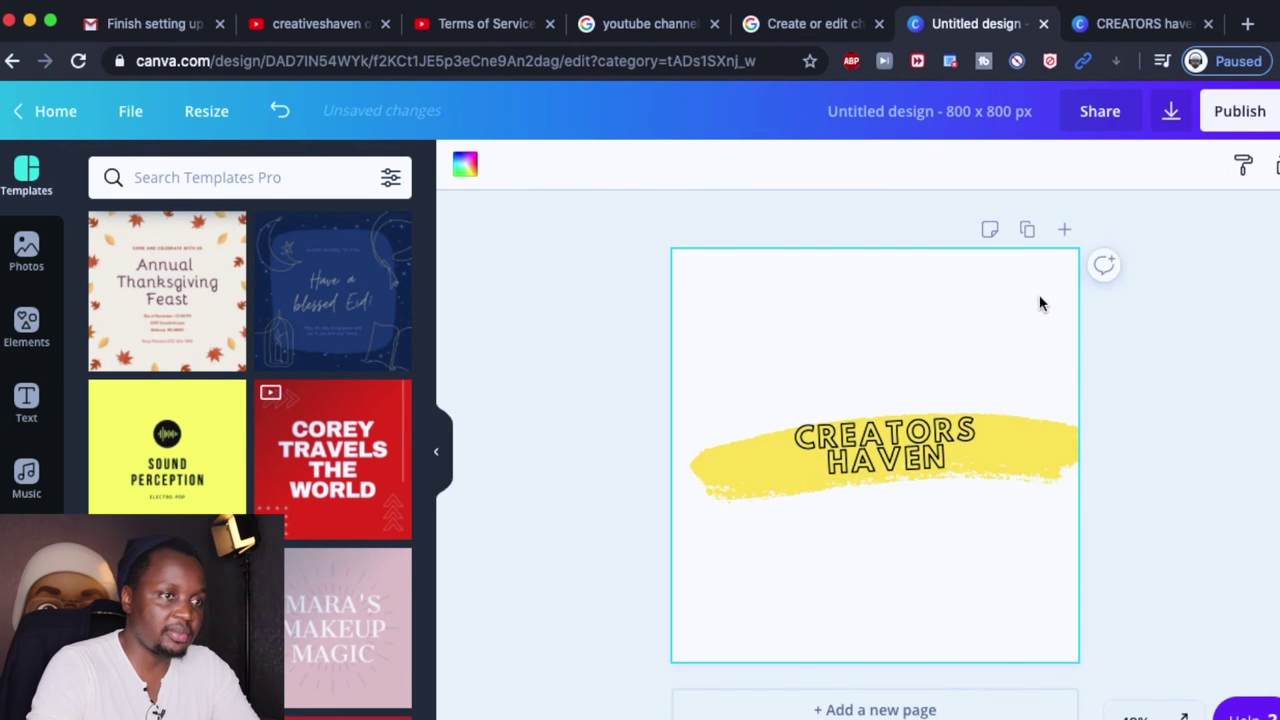
- Copy the starry background from the banner into the square design
{"action": "left_click", "coordinate": [1120, 27]}
{"action": "left_click", "coordinate": [952, 335]}
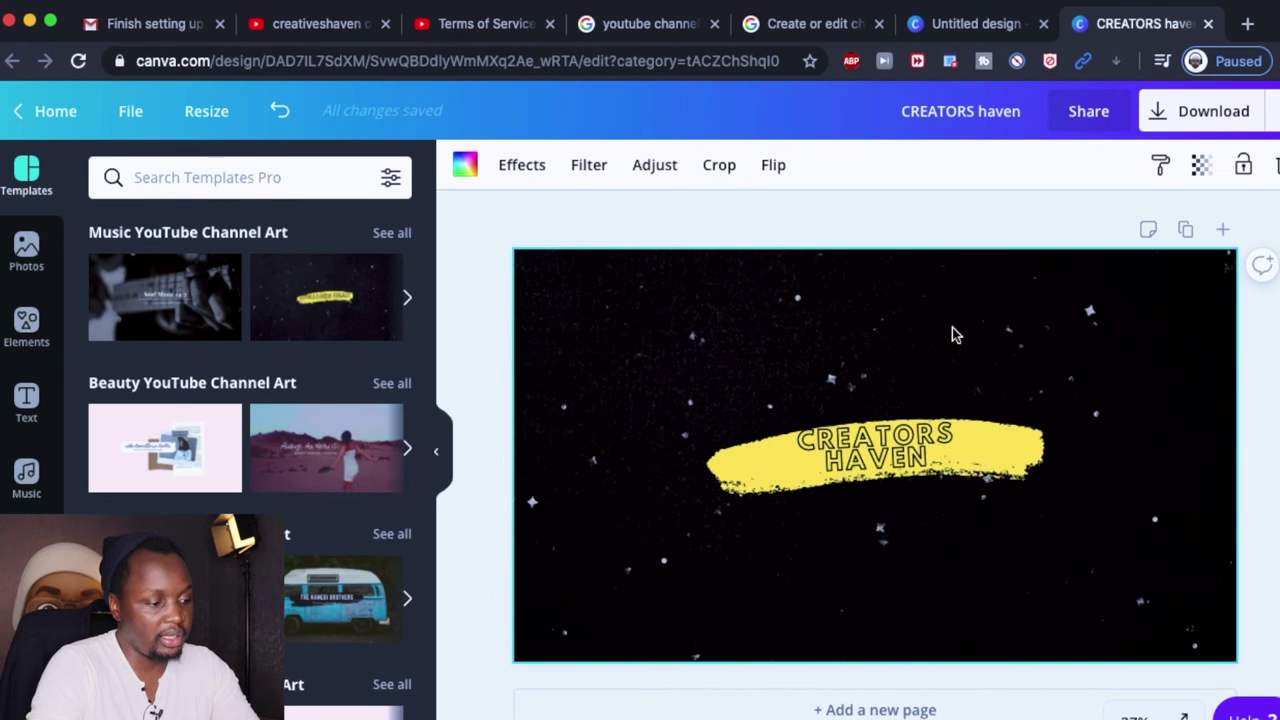
{"action": "left_click", "coordinate": [966, 27]}
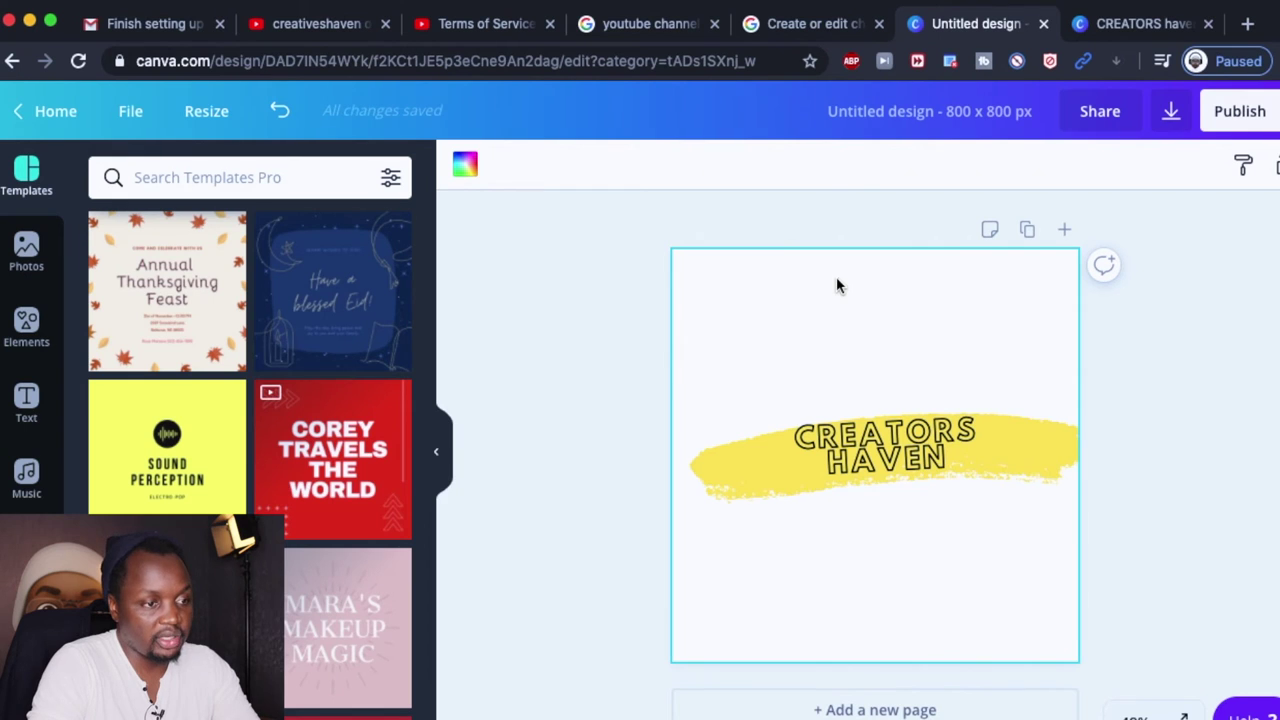
{"action": "key", "text": "ctrl+v"}
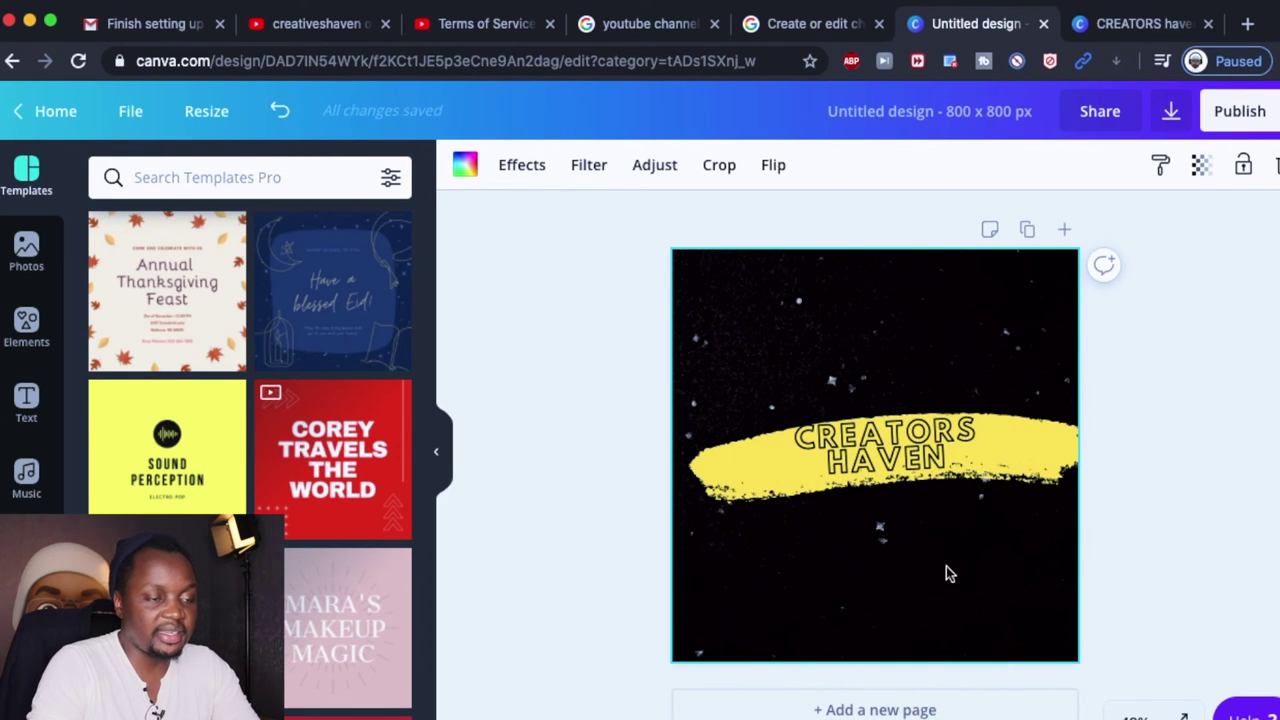
{"action": "left_click", "coordinate": [1139, 350]}
- Resize the yellow brush to fit the square and set the title back onto it
{"action": "left_click", "coordinate": [1040, 466]}
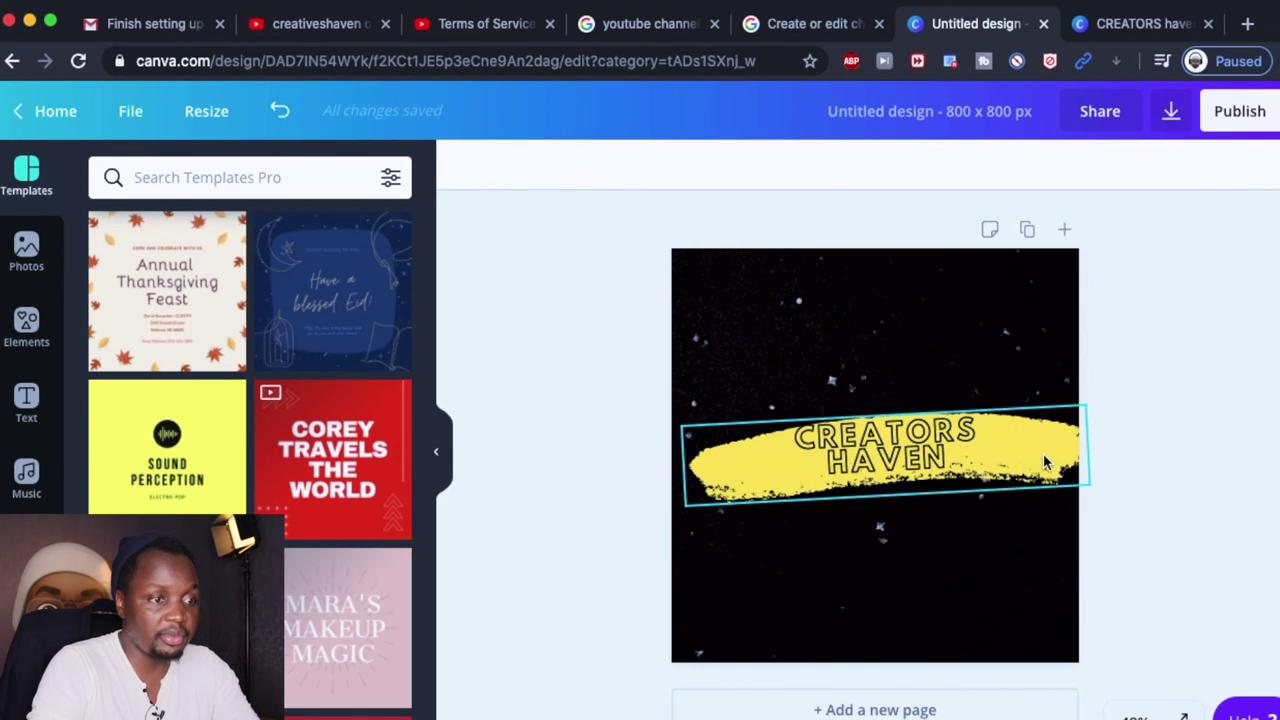
{"action": "left_click_drag", "start_coordinate": [1077, 413], "coordinate": [1088, 432]}
{"action": "left_click", "coordinate": [1020, 468]}
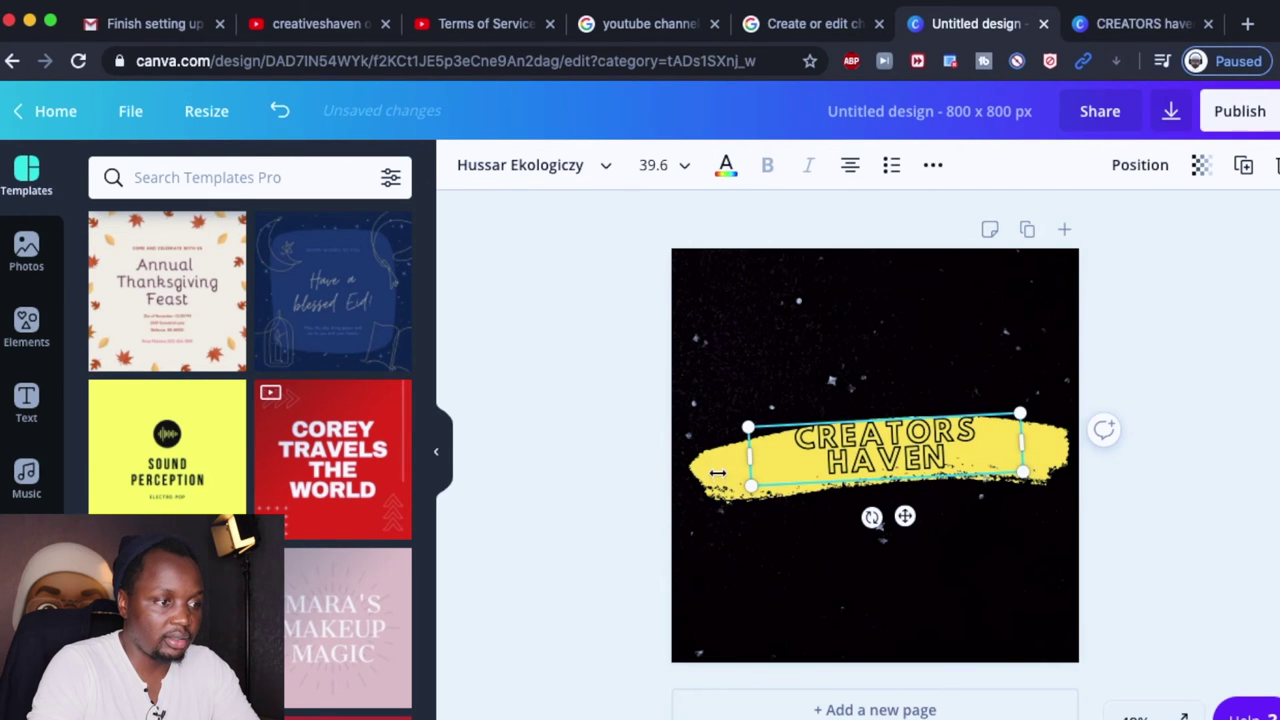
{"action": "left_click_drag", "start_coordinate": [924, 430], "coordinate": [925, 438]}
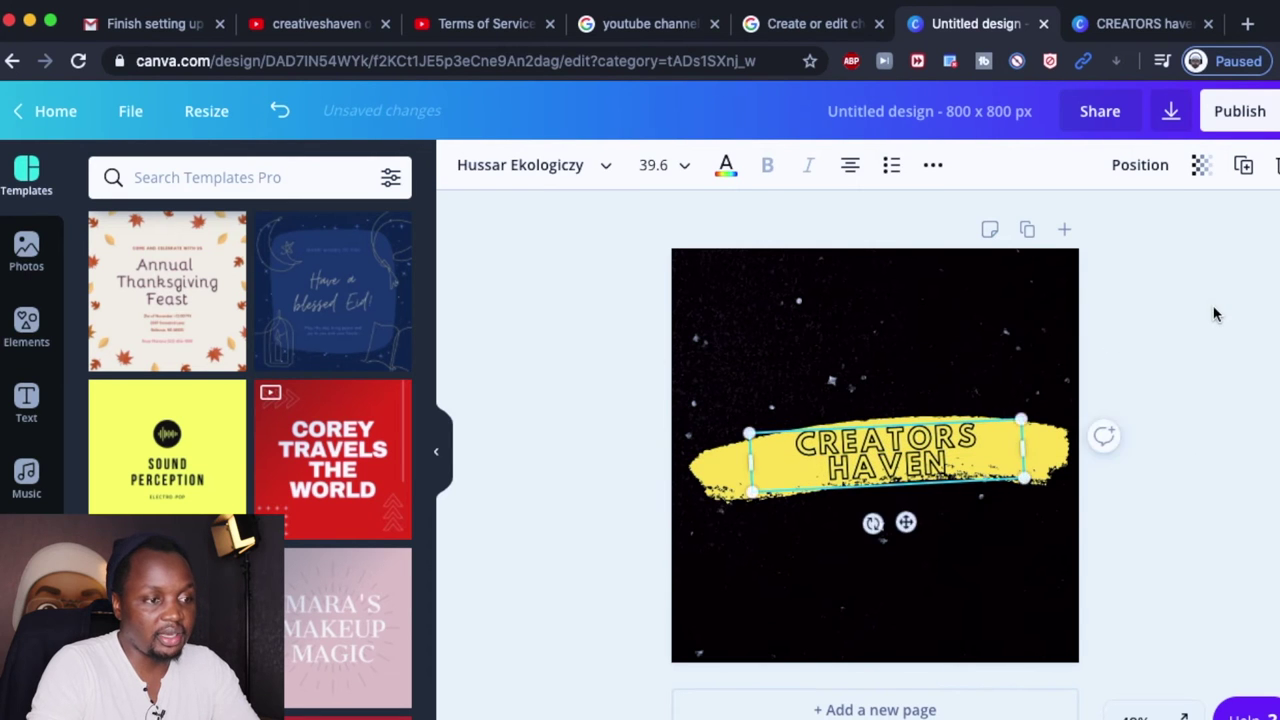
{"action": "left_click", "coordinate": [1181, 311]}
{"action": "left_click", "coordinate": [1175, 124]}
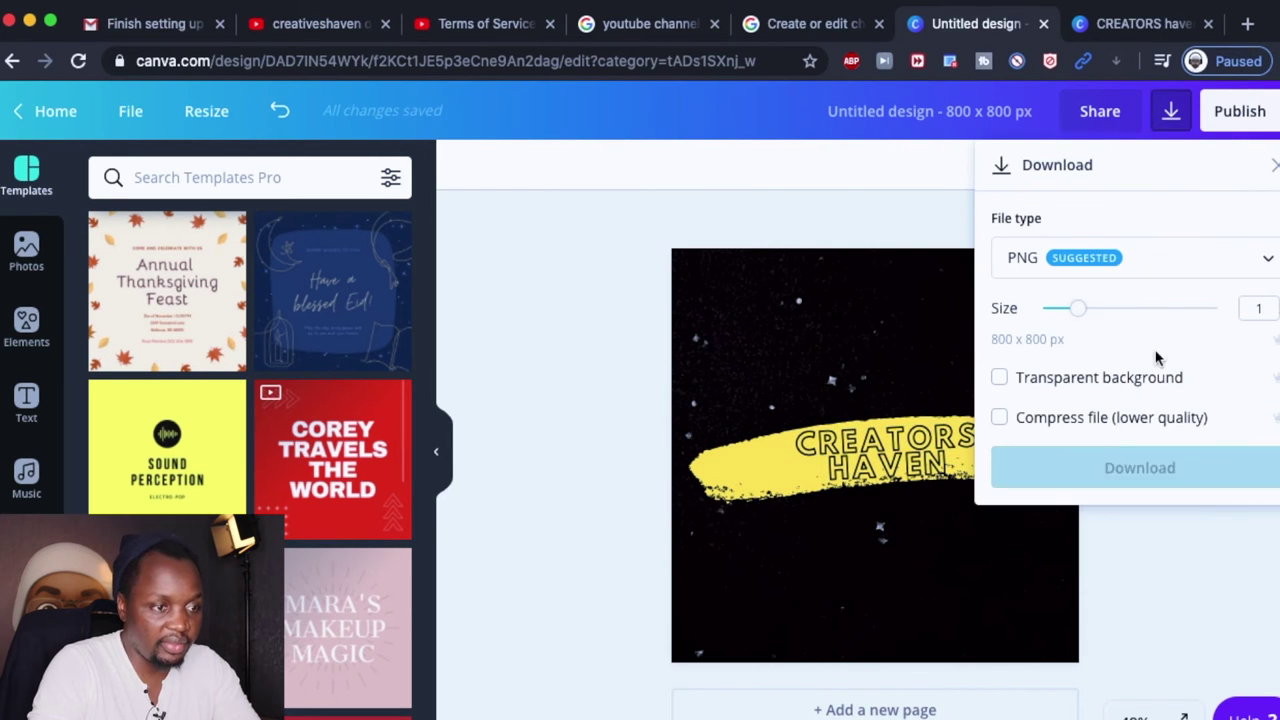
- Download the square icon as a PNG, then start adding channel art on YouTube
{"action": "left_click", "coordinate": [1137, 464]}
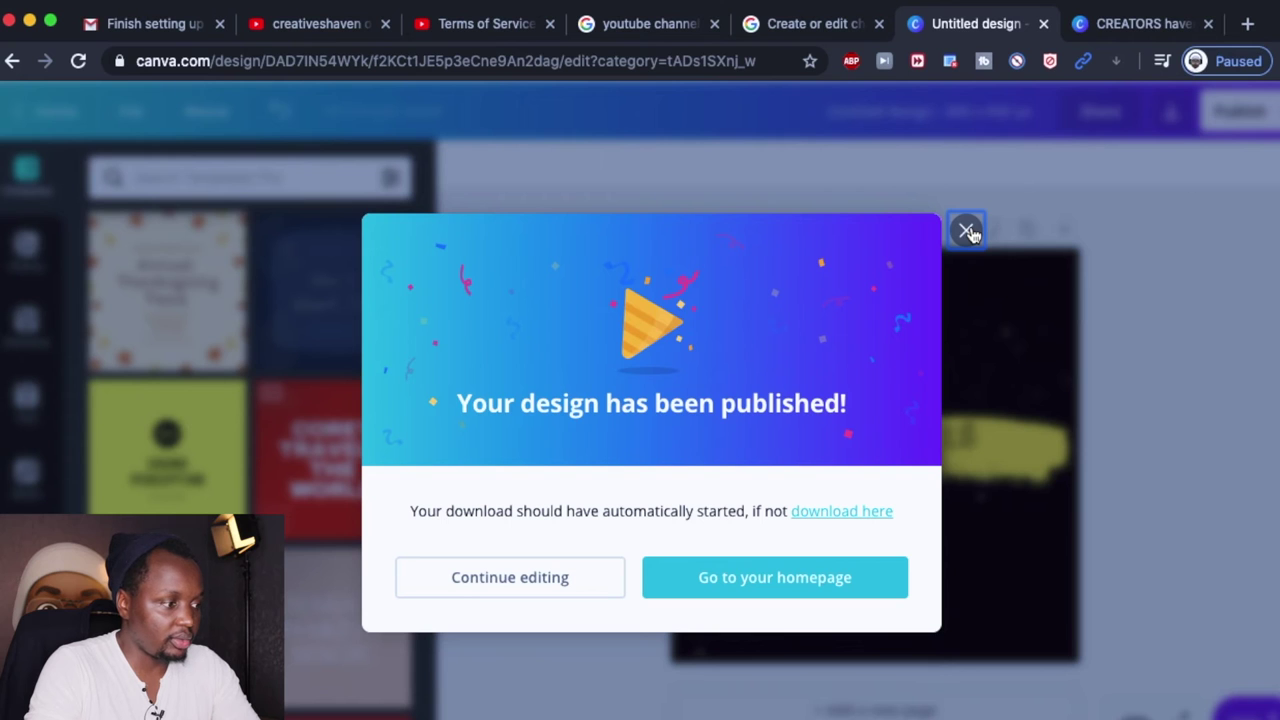
{"action": "left_click", "coordinate": [968, 232]}
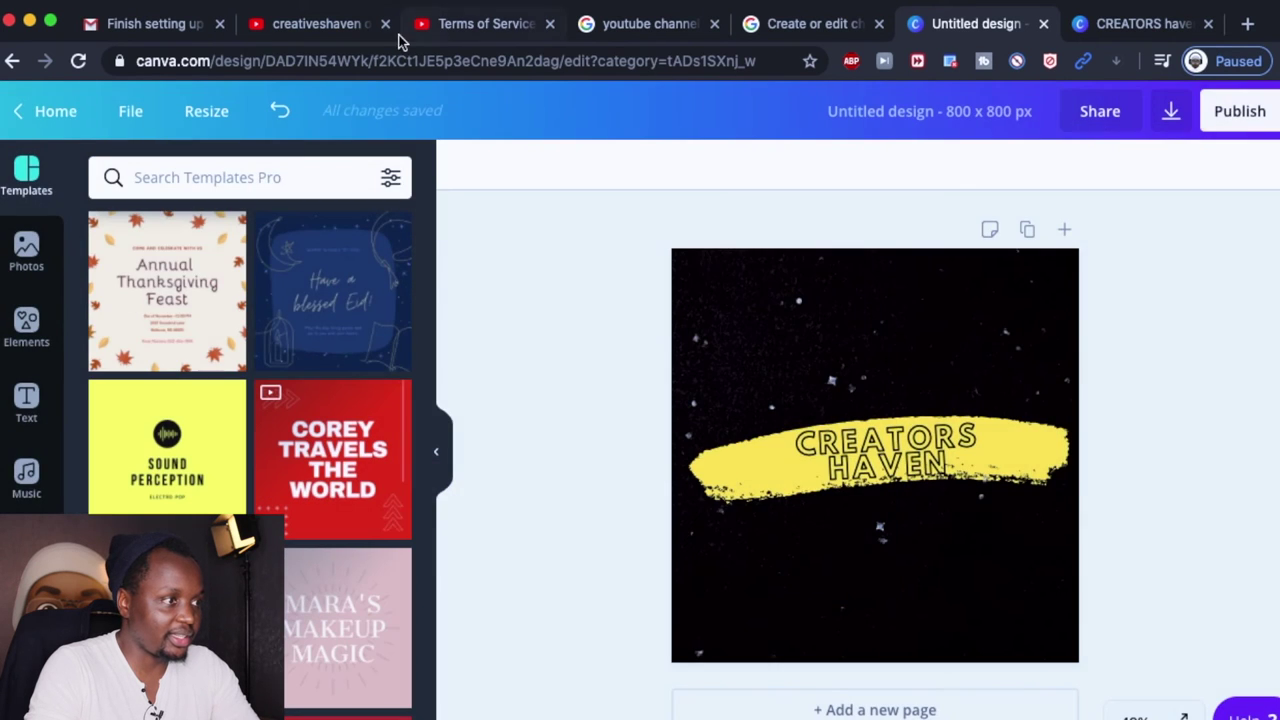
{"action": "left_click", "coordinate": [318, 23]}
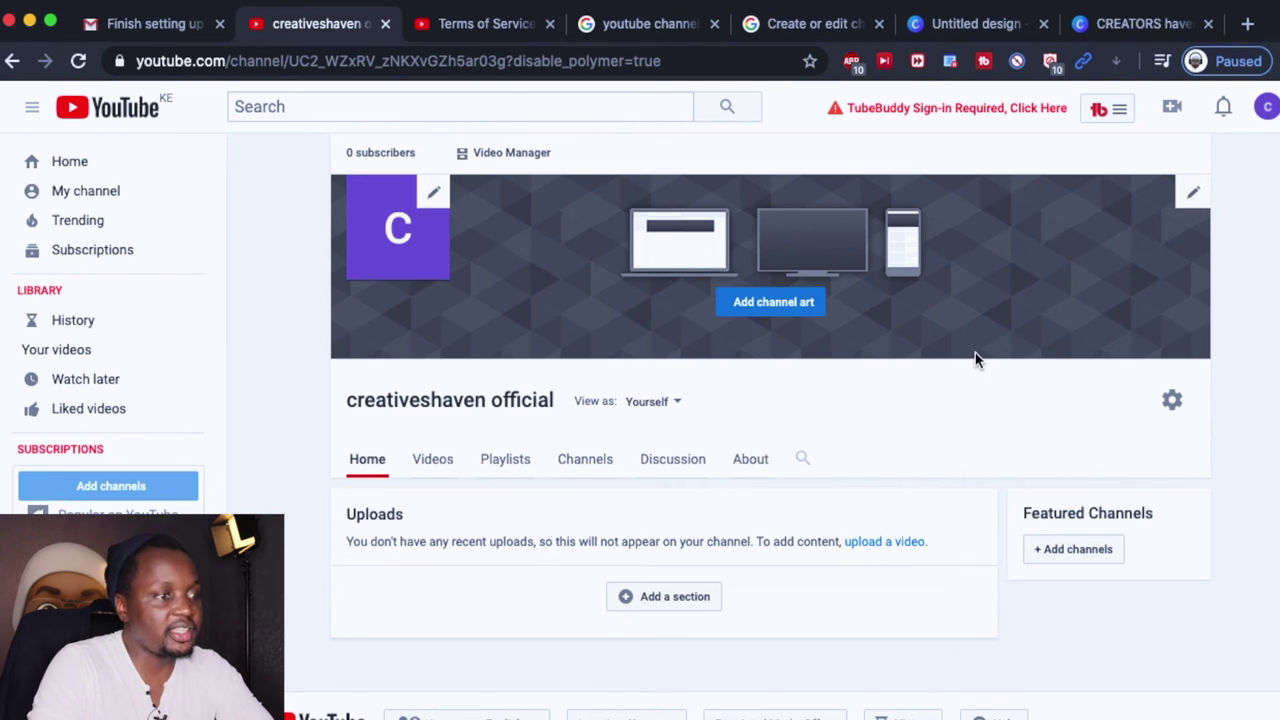
{"action": "left_click", "coordinate": [757, 304]}
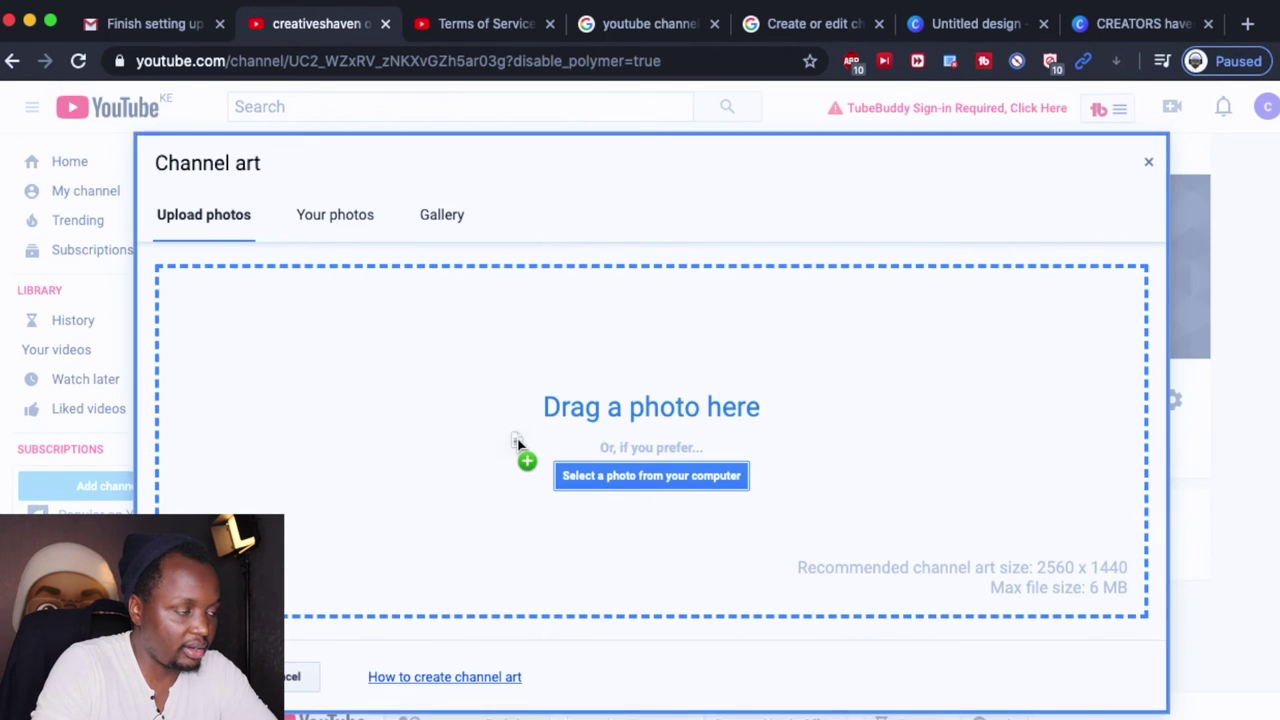
- Upload the starry CREATORS HAVEN banner PNG as channel art and confirm it
{"action": "left_click_drag", "start_coordinate": [514, 451], "coordinate": [517, 445]}
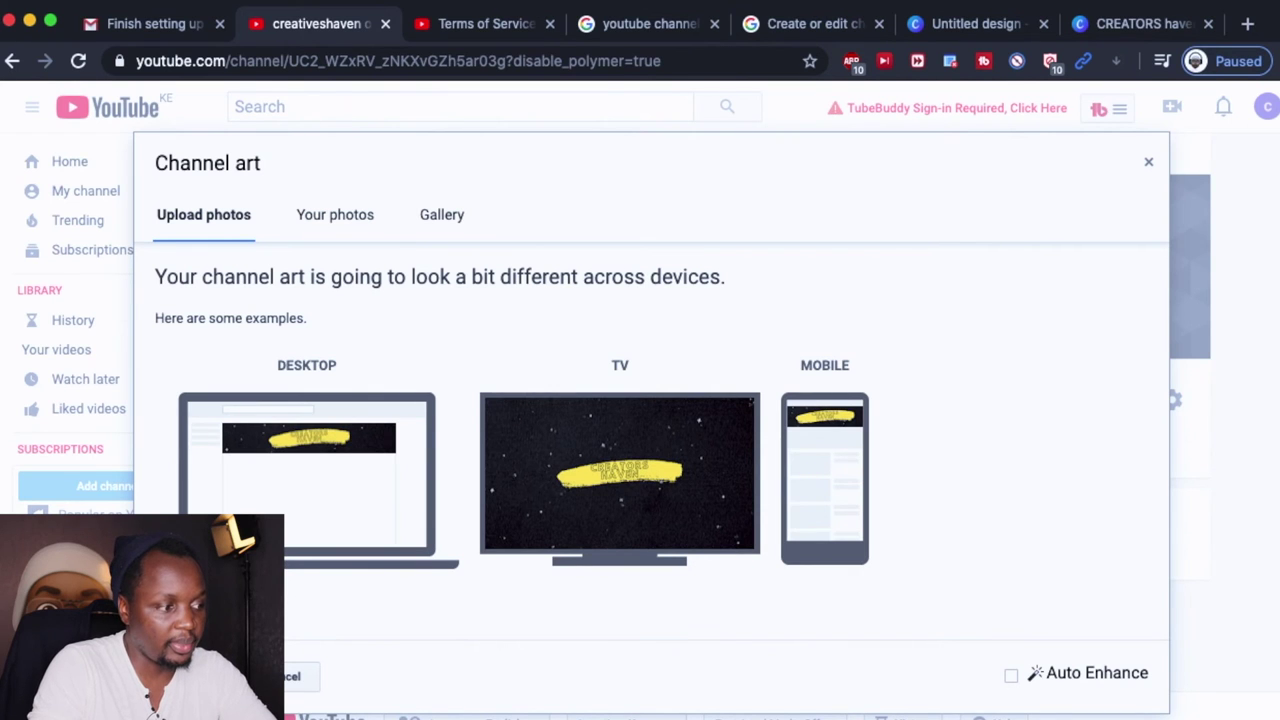
{"action": "left_click", "coordinate": [233, 670]}
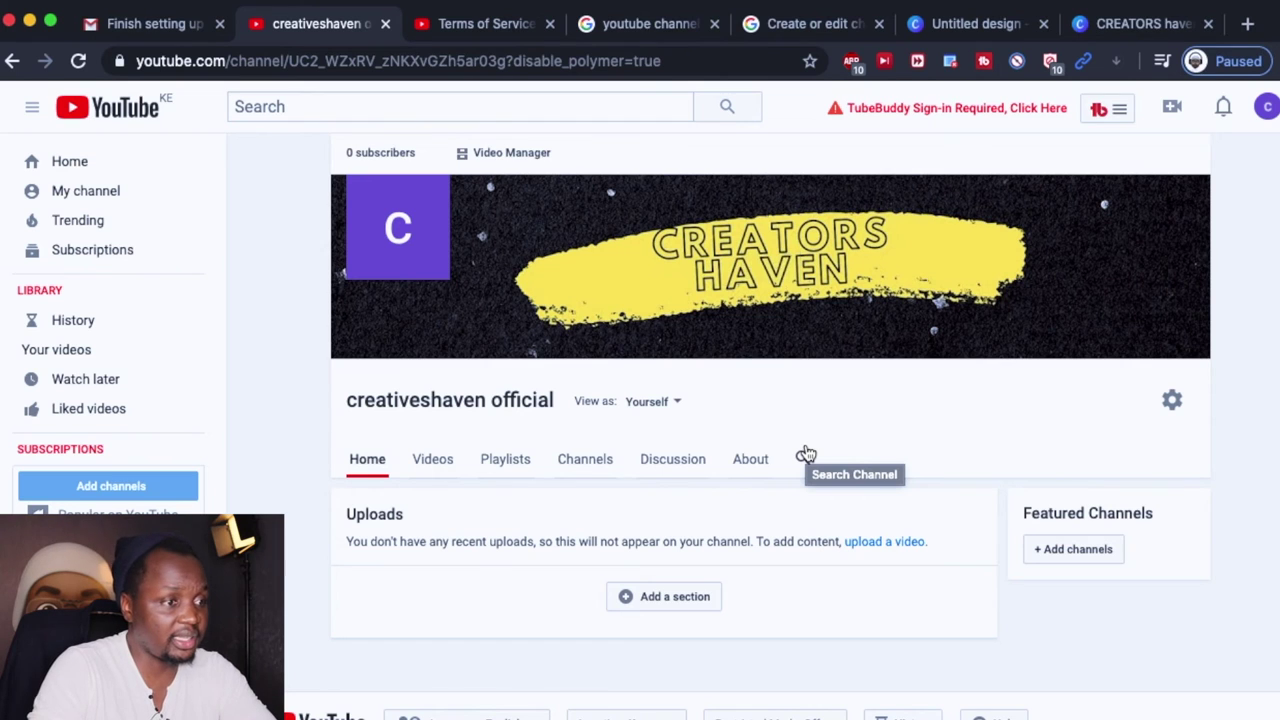
- Edit the channel icon in Google Account and upload the square CREATORS HAVEN image
{"action": "left_click", "coordinate": [434, 196]}
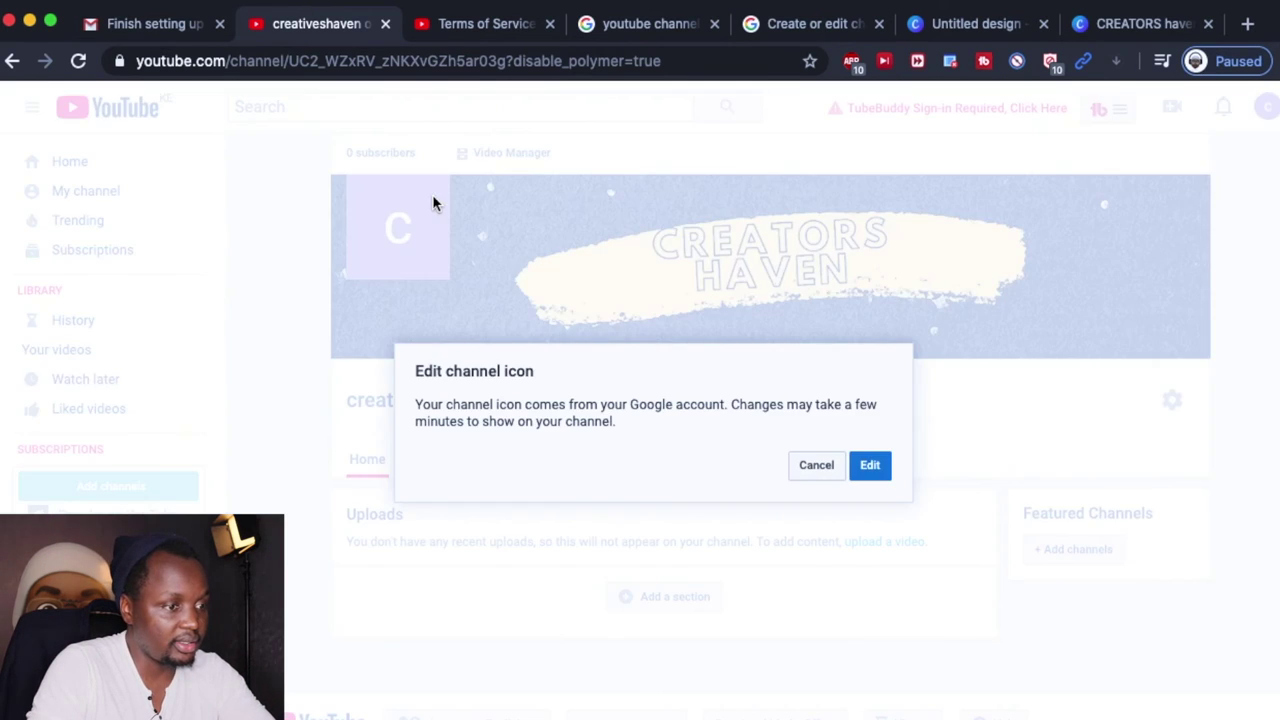
{"action": "left_click", "coordinate": [866, 466]}
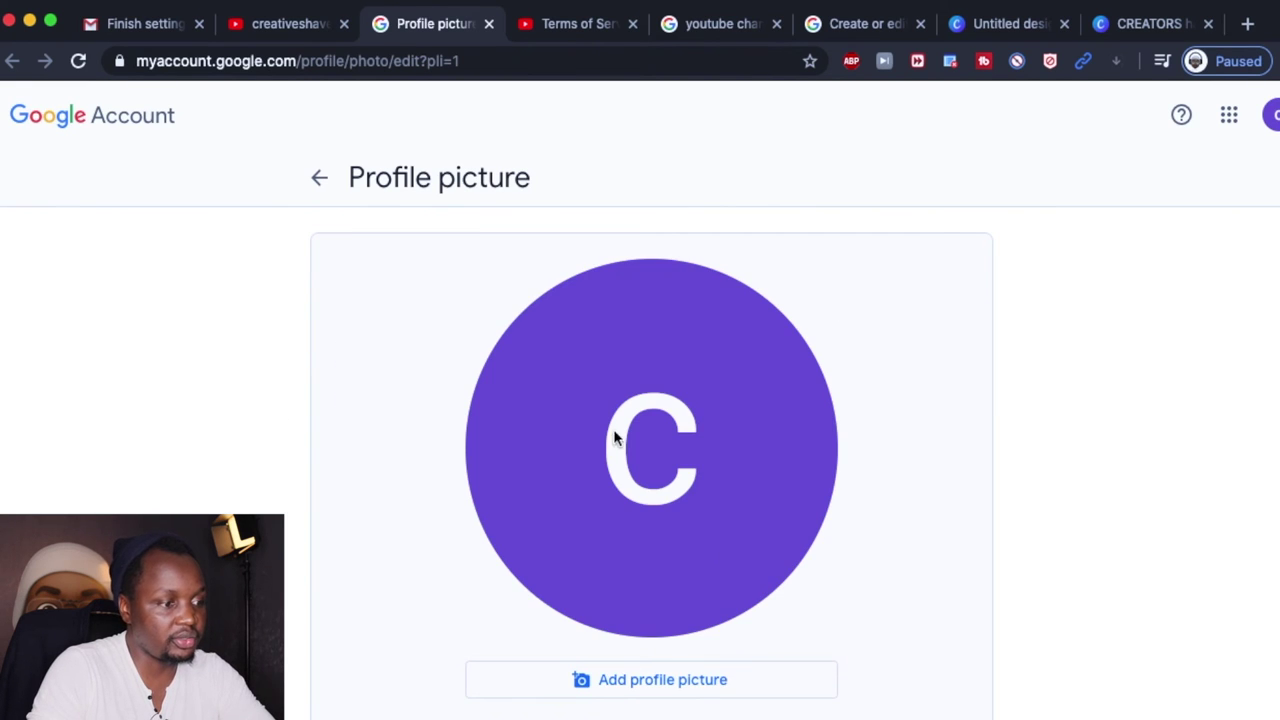
{"action": "scroll", "coordinate": [669, 569], "scroll_direction": "down", "scroll_amount": 2}
{"action": "left_click", "coordinate": [670, 563]}
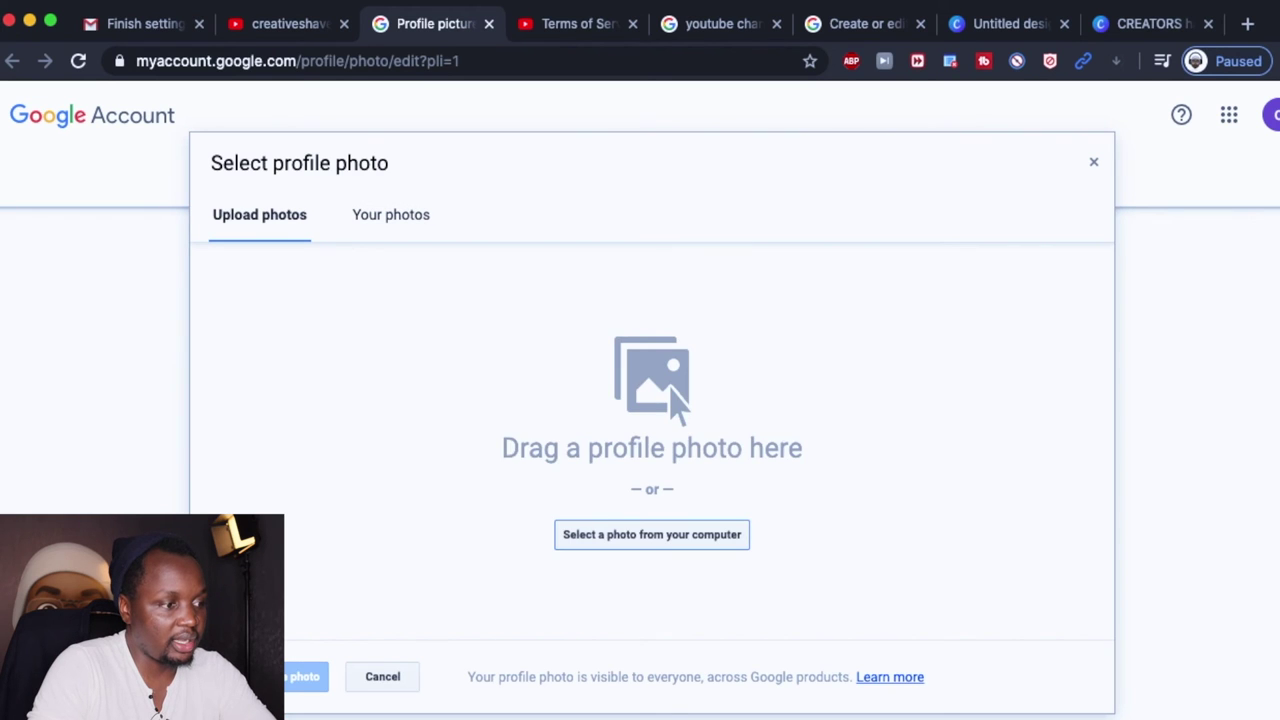
{"action": "left_click_drag", "start_coordinate": [470, 560], "coordinate": [477, 520]}
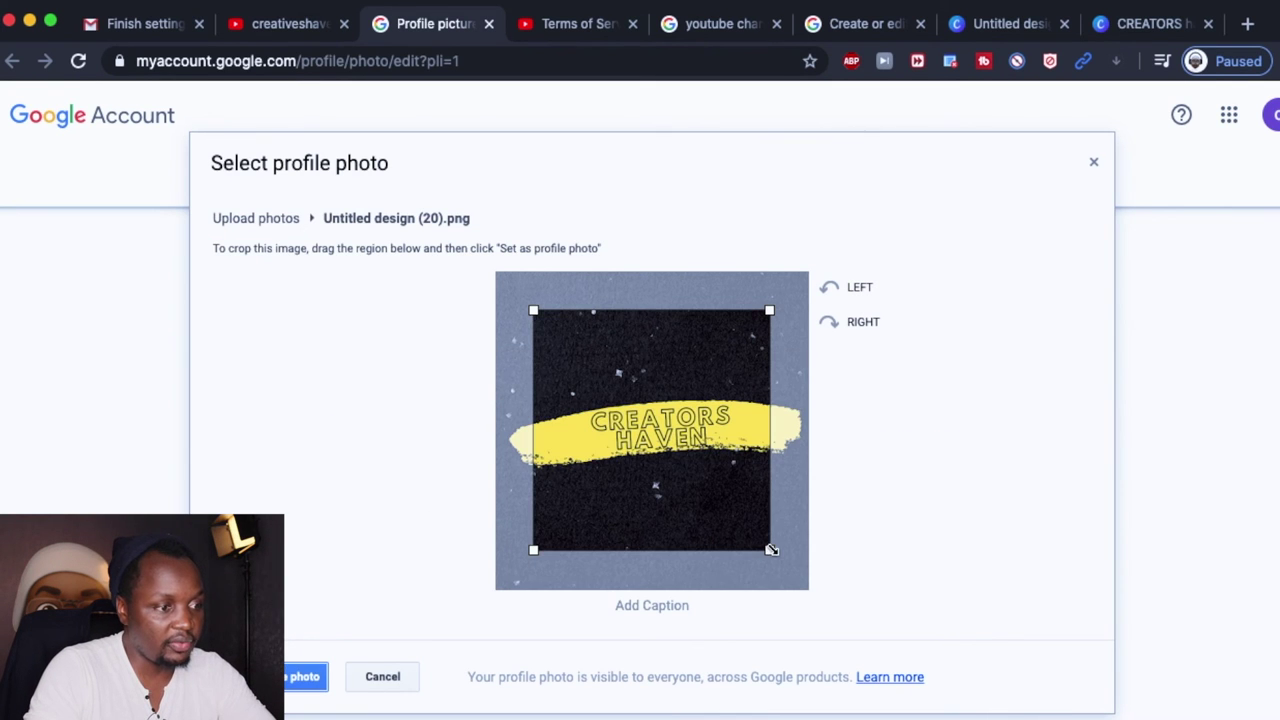
- Expand the crop to the whole image, set it as profile photo, and return to YouTube
{"action": "left_click_drag", "start_coordinate": [771, 549], "coordinate": [822, 605]}
{"action": "left_click_drag", "start_coordinate": [535, 309], "coordinate": [476, 264]}
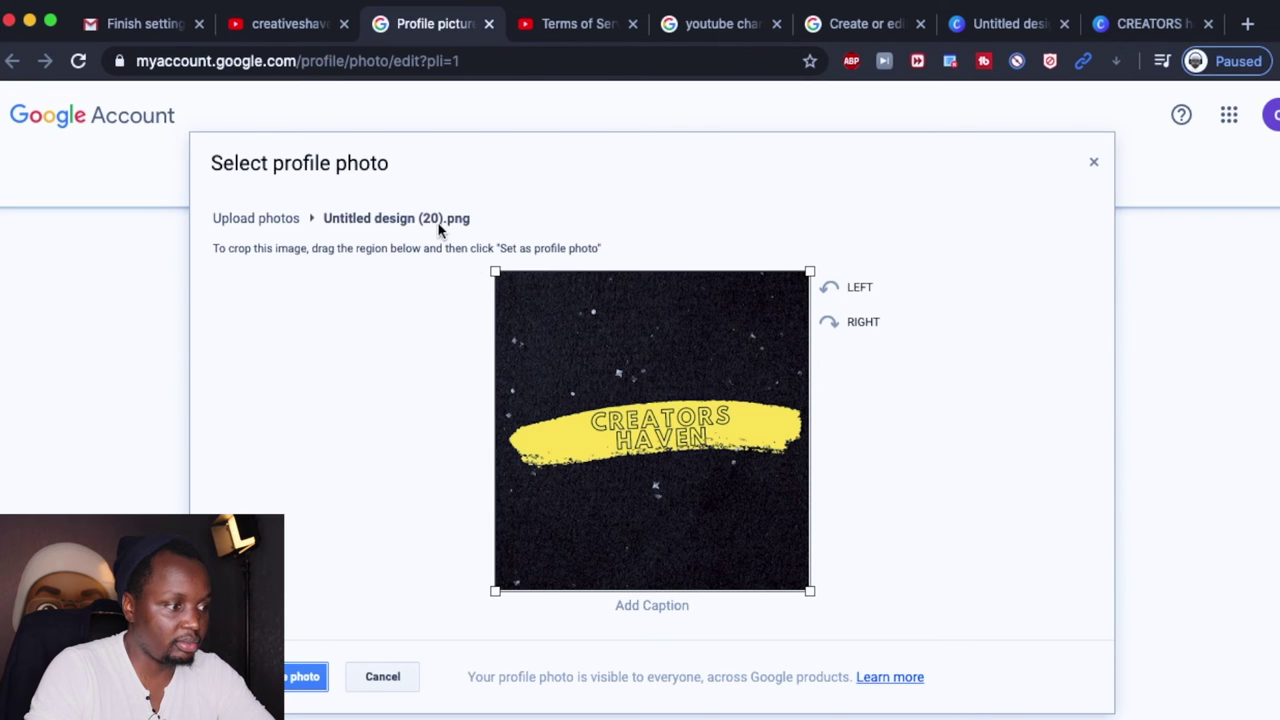
{"action": "left_click", "coordinate": [305, 676]}
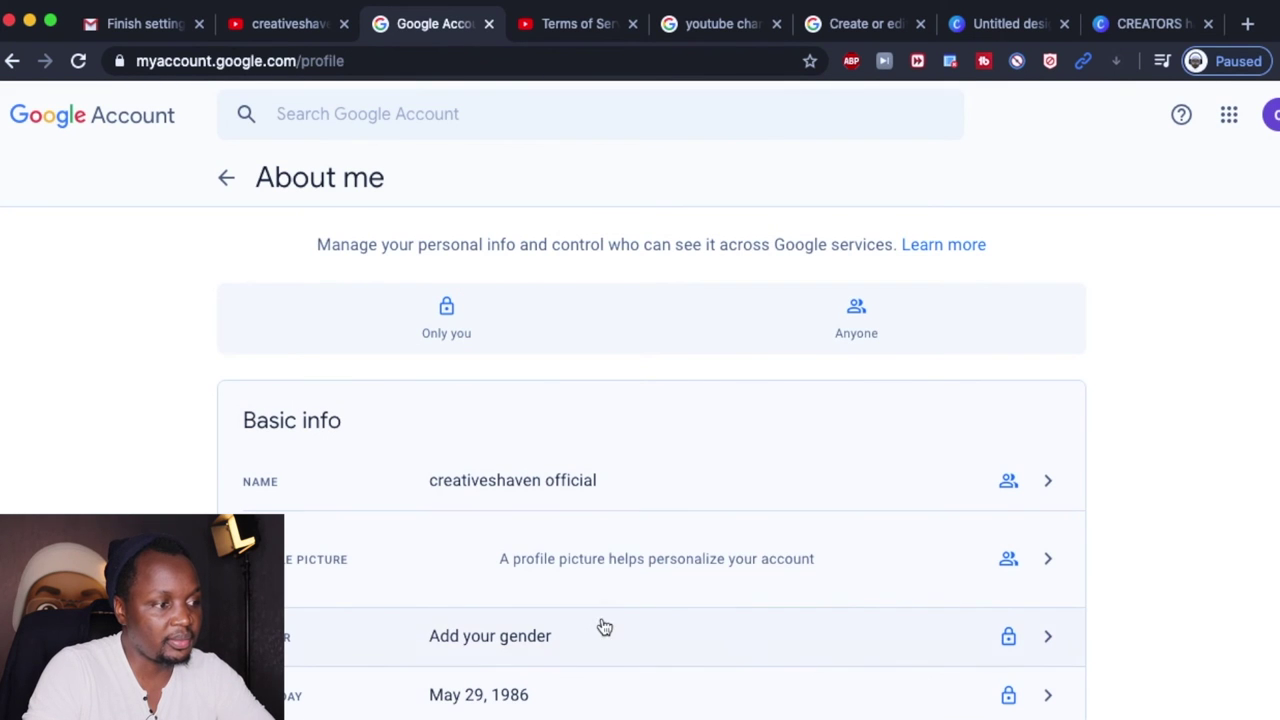
{"action": "scroll", "coordinate": [855, 476], "scroll_direction": "down", "scroll_amount": 3}
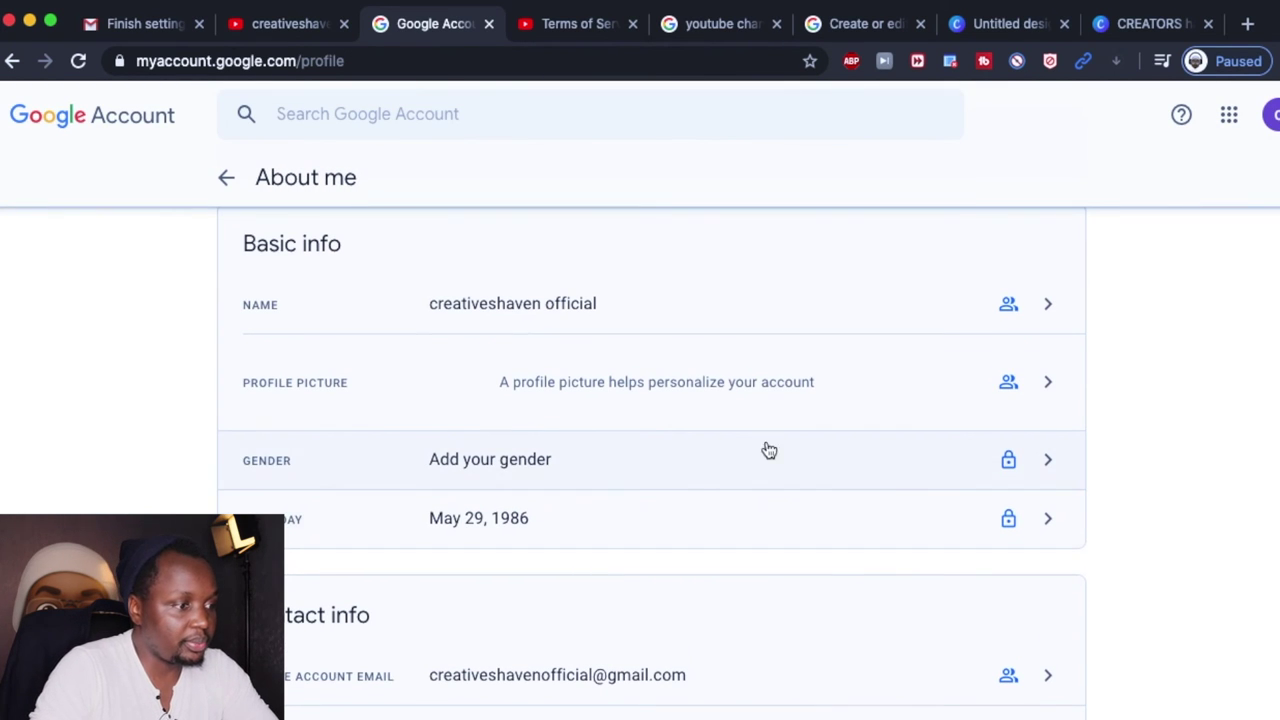
{"action": "scroll", "coordinate": [910, 576], "scroll_direction": "down", "scroll_amount": 7}
{"action": "scroll", "coordinate": [811, 404], "scroll_direction": "down", "scroll_amount": 3}
{"action": "scroll", "coordinate": [812, 404], "scroll_direction": "up", "scroll_amount": 10}
{"action": "scroll", "coordinate": [830, 390], "scroll_direction": "down", "scroll_amount": 1}
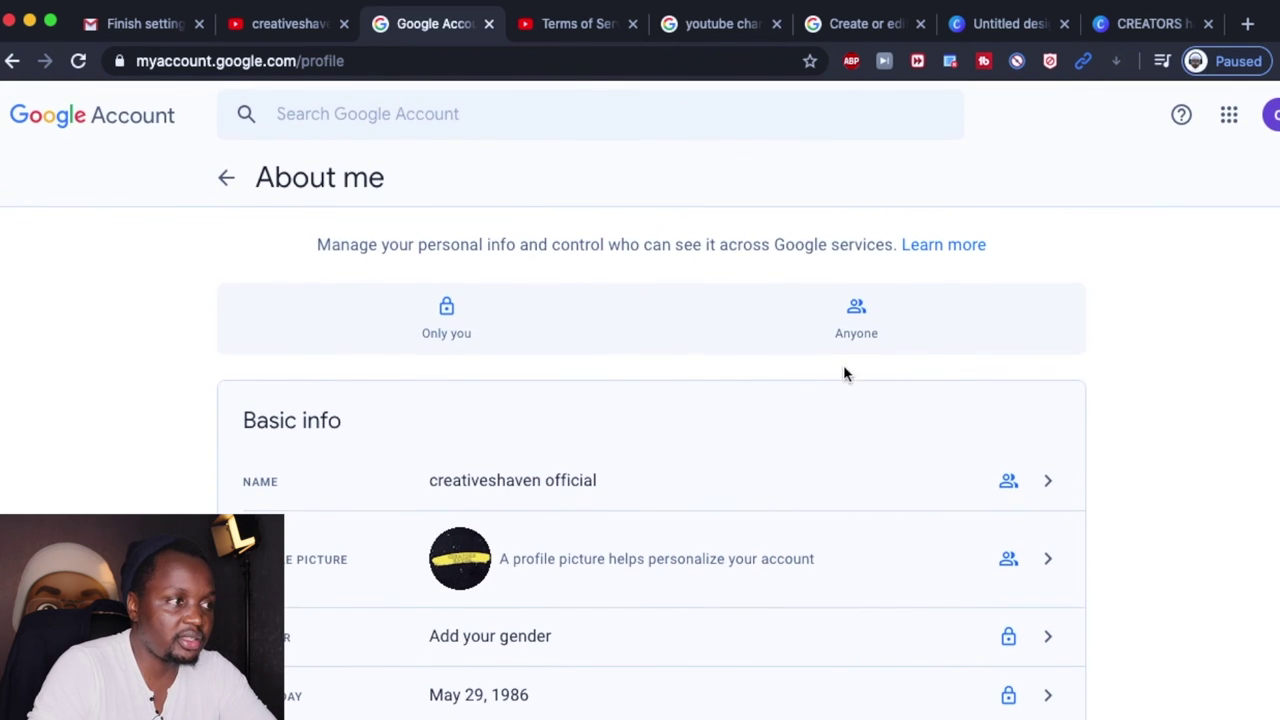
{"action": "left_click", "coordinate": [297, 23]}
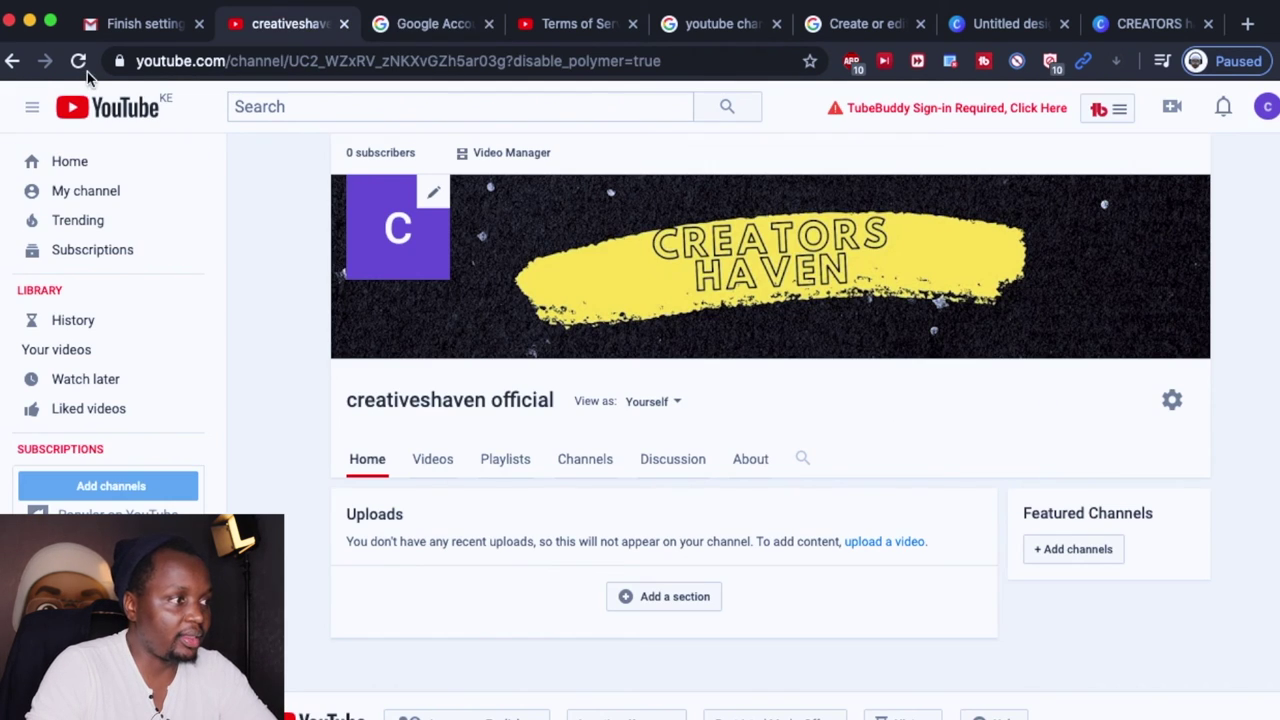
- Reload the channel page to show the new icon, then go to its About page
{"action": "left_click", "coordinate": [78, 61]}
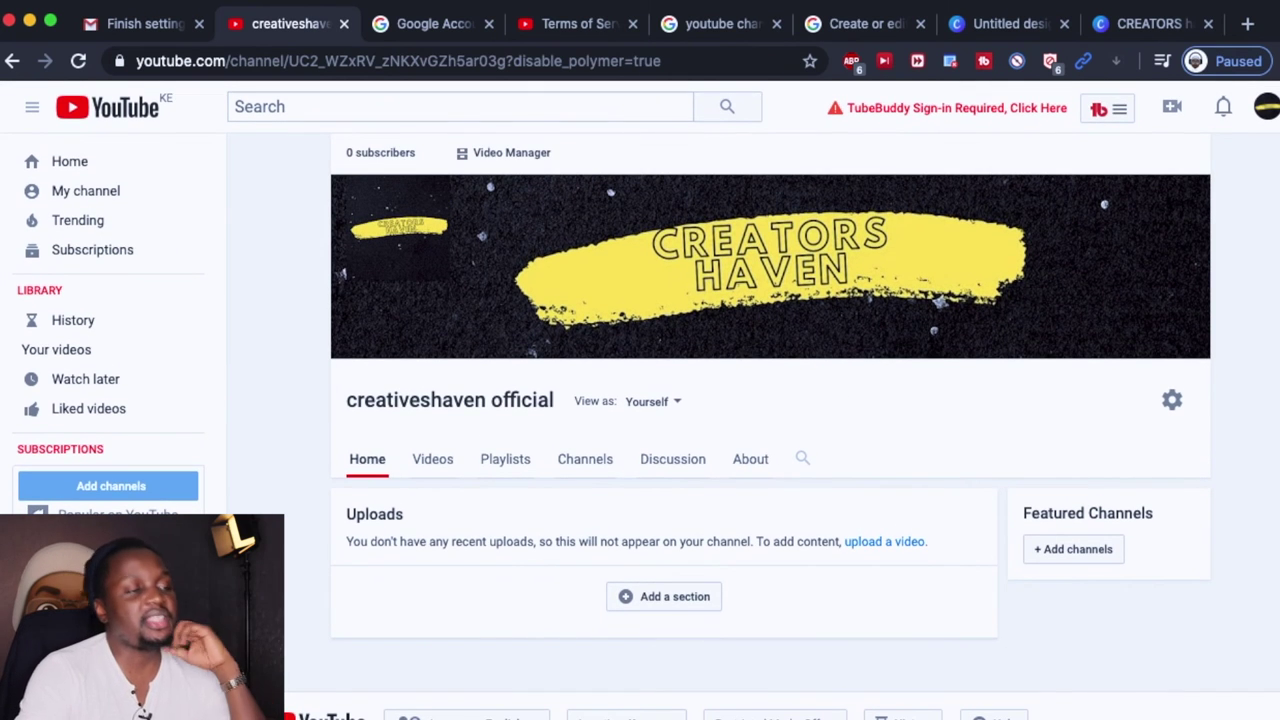
{"action": "scroll", "coordinate": [1182, 277], "scroll_direction": "down", "scroll_amount": 2}
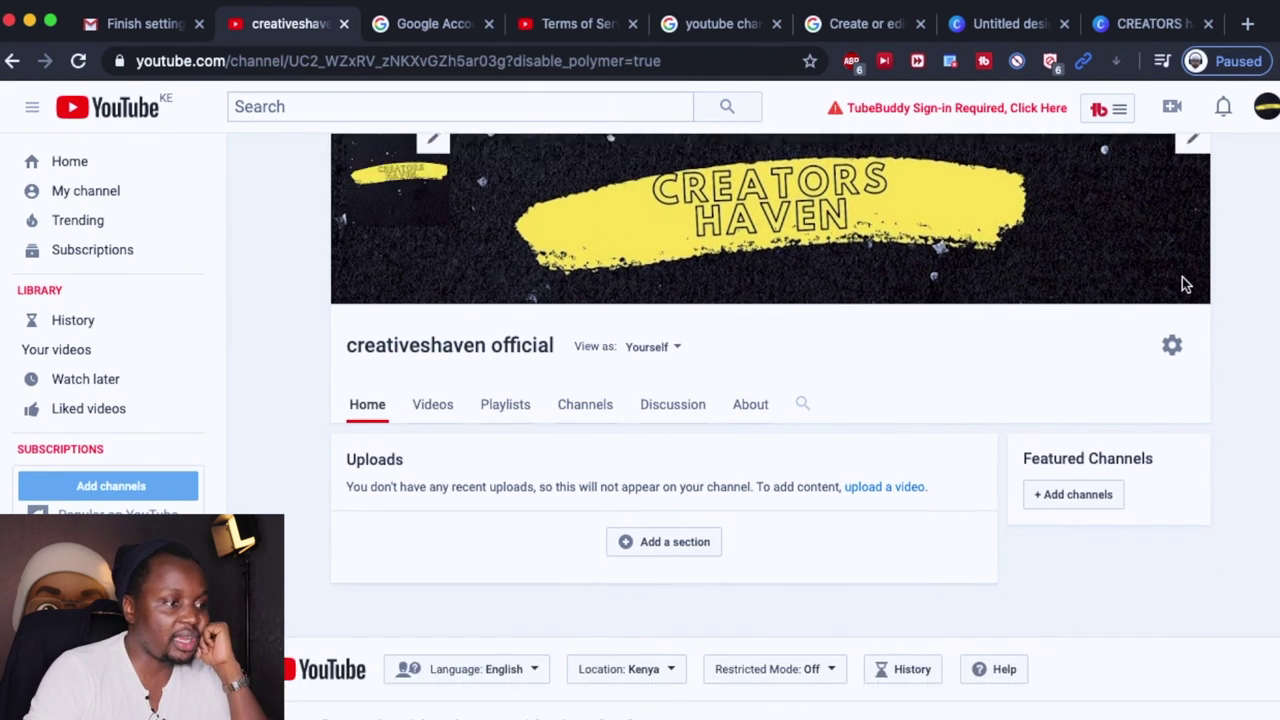
{"action": "scroll", "coordinate": [1182, 285], "scroll_direction": "up", "scroll_amount": 2}
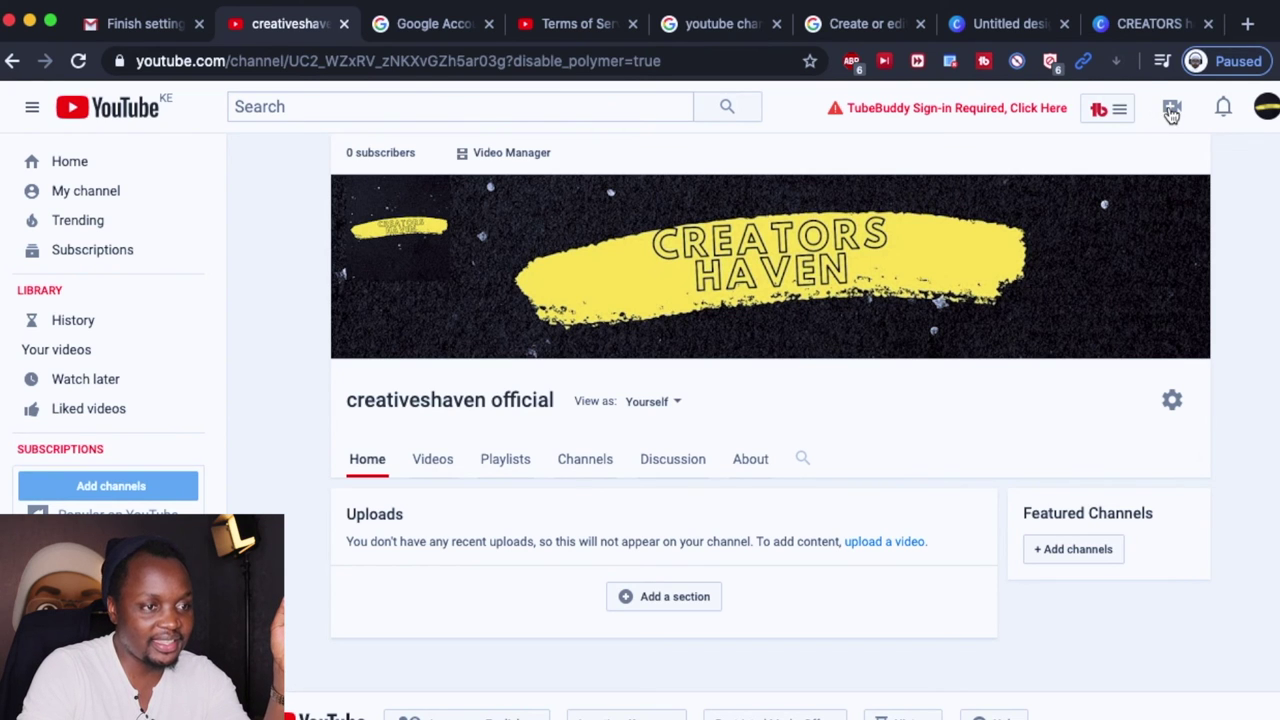
{"action": "left_click", "coordinate": [1170, 107]}
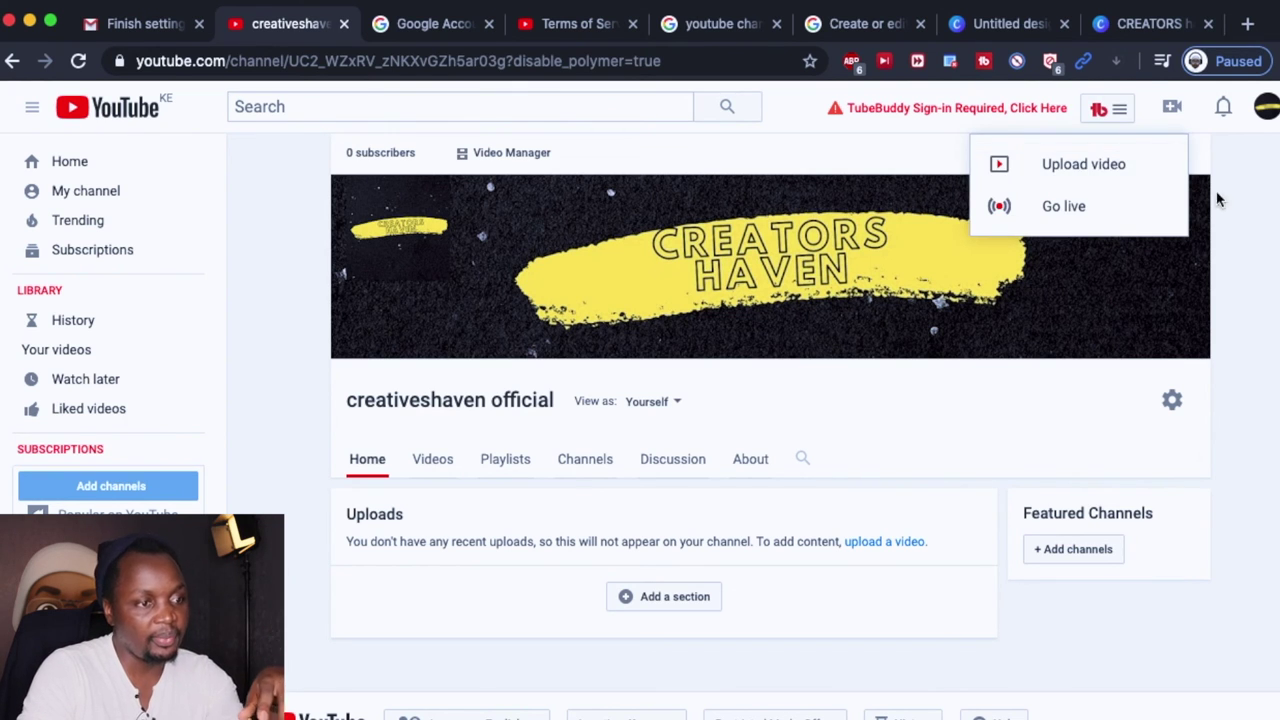
{"action": "left_click", "coordinate": [1248, 240]}
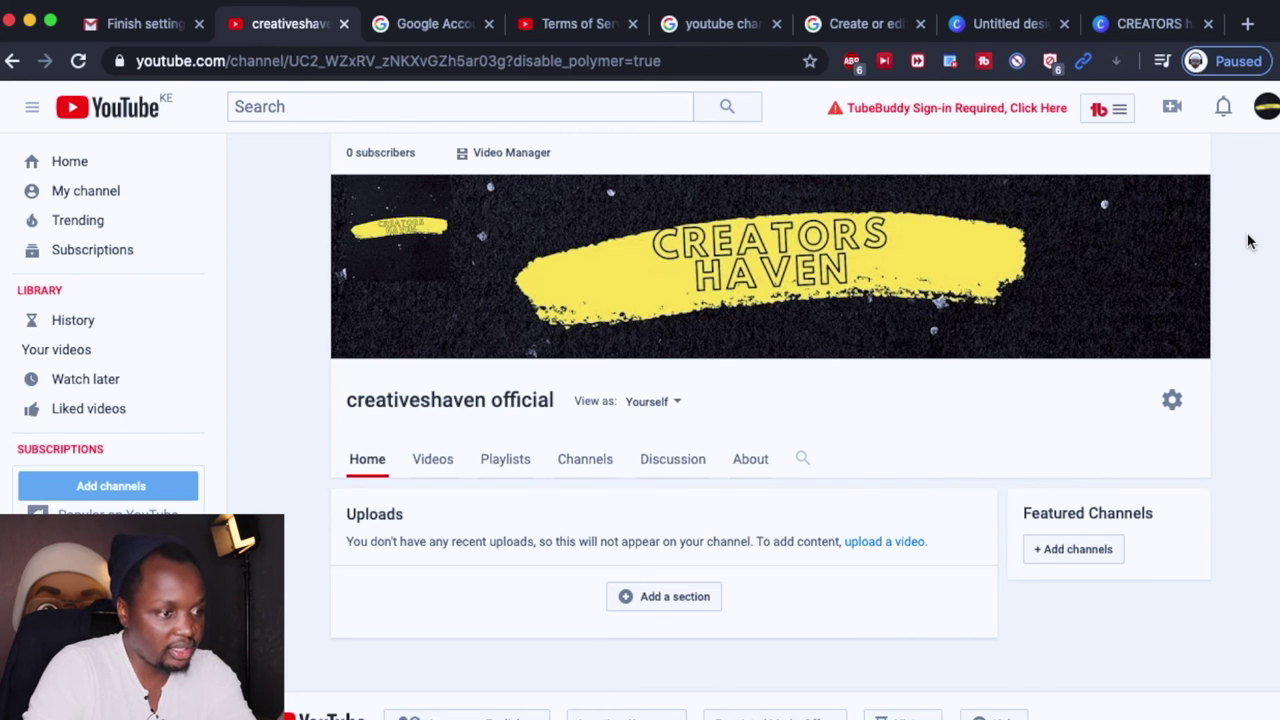
{"action": "left_click", "coordinate": [742, 466]}
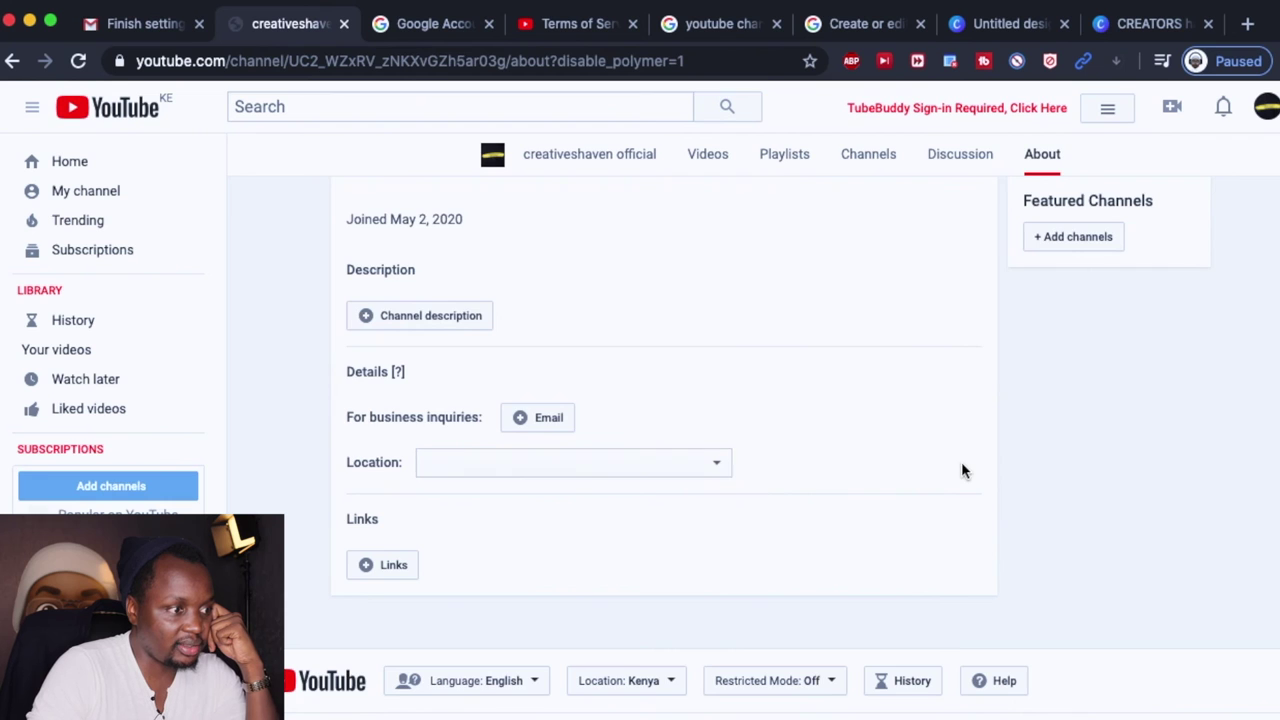
- Write the channel description 'We help you create, grow & monetize your YouTube Channel.'
{"action": "scroll", "coordinate": [967, 440], "scroll_direction": "down", "scroll_amount": 3}
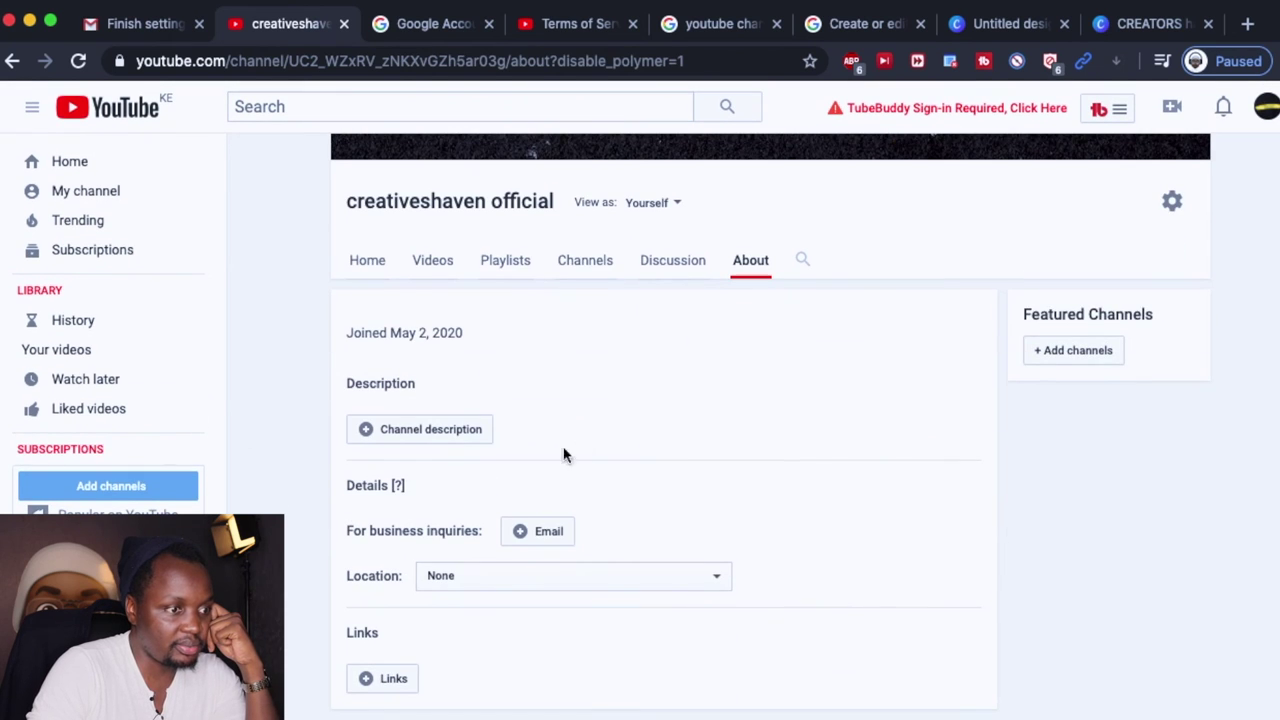
{"action": "left_click", "coordinate": [413, 440]}
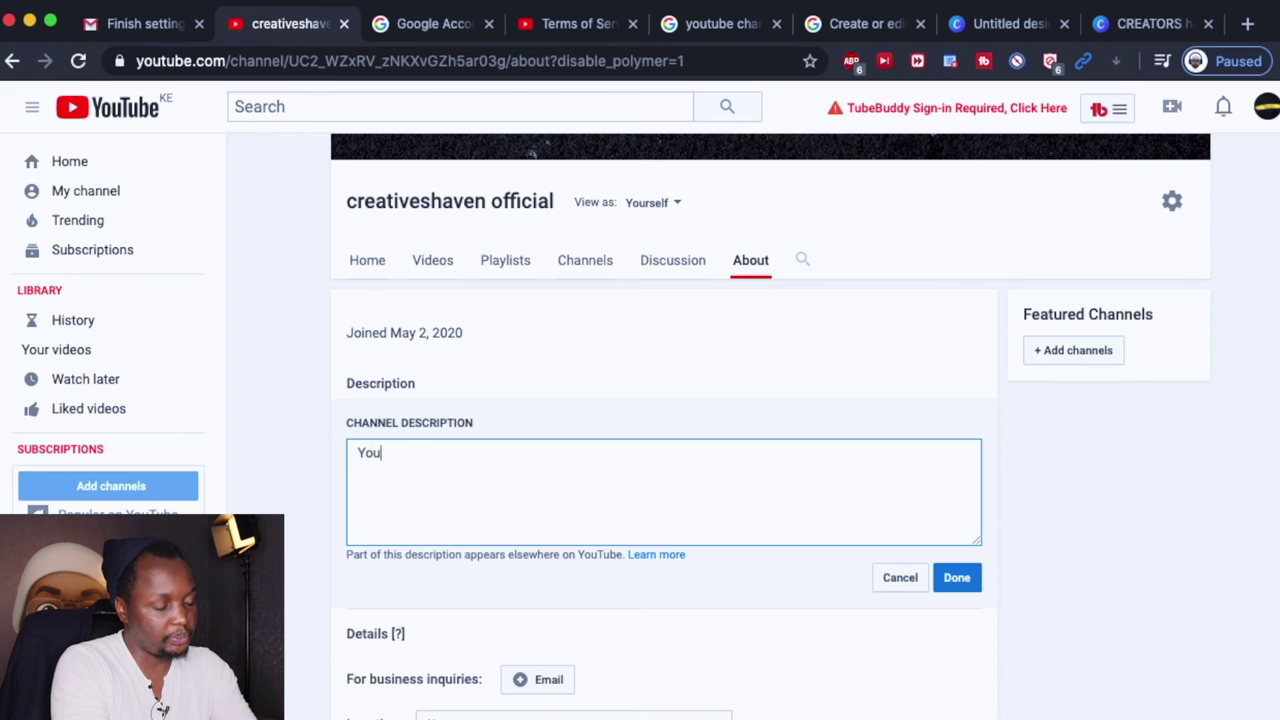
{"action": "type", "text": "Your"}
{"action": "key", "text": "super+a"}
{"action": "type", "text": "We help"}
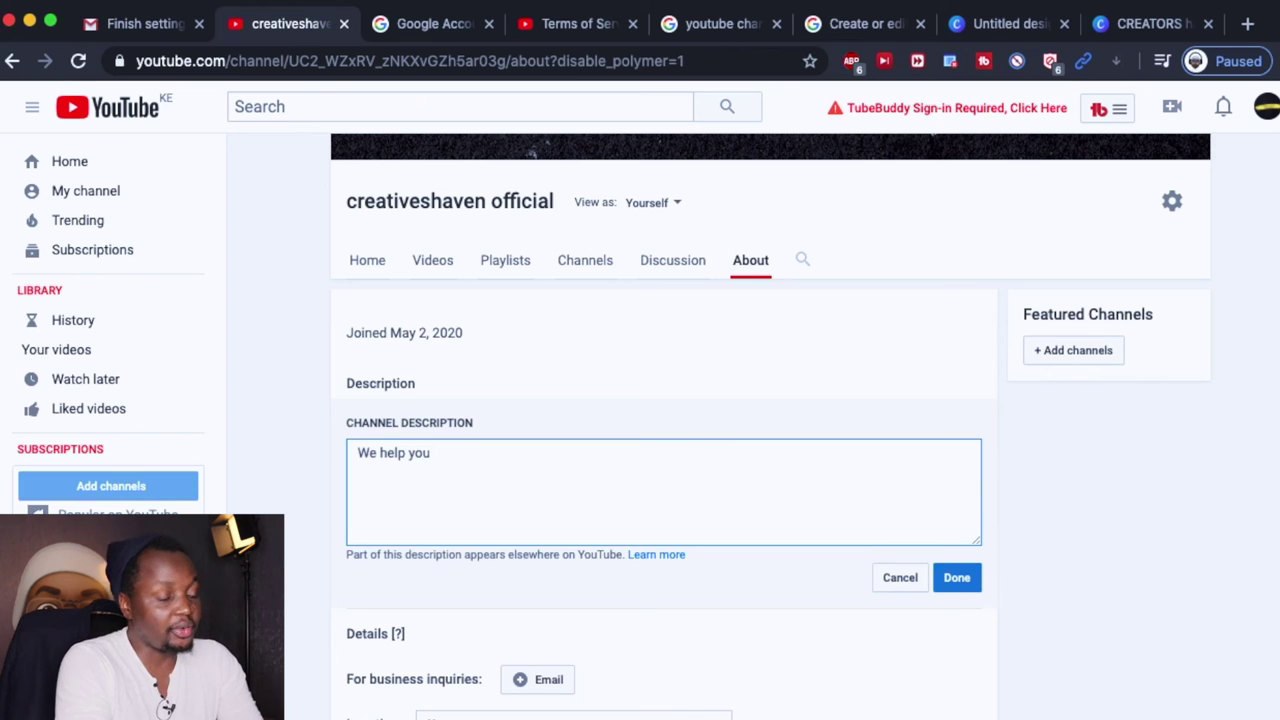
{"action": "type", "text": "create"}
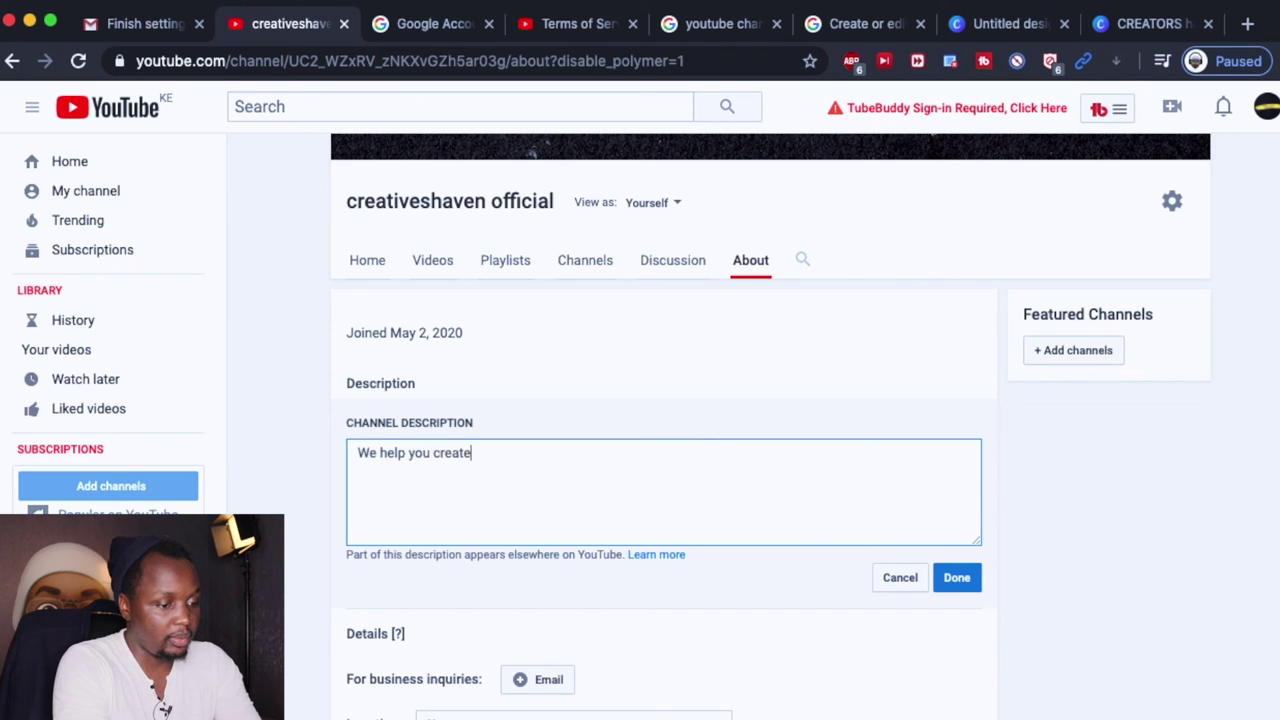
{"action": "type", "text": ", grow & monetize your YouTube"}
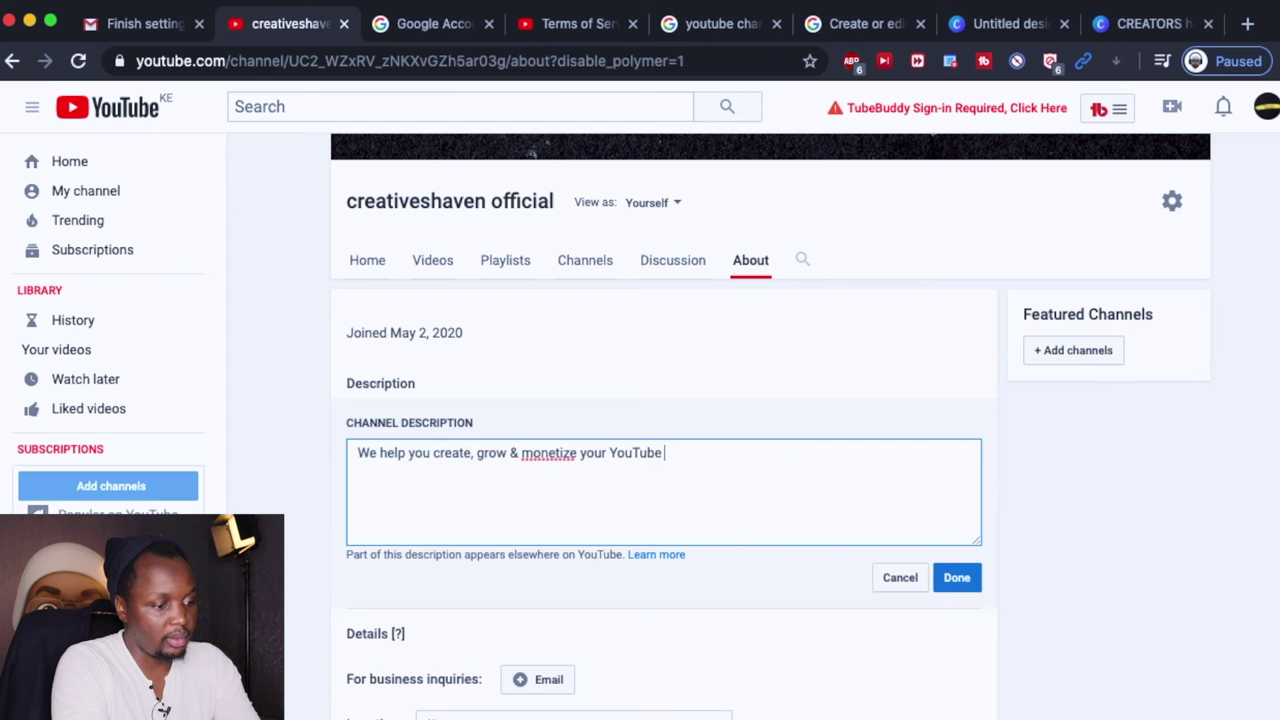
{"action": "type", "text": " Channel."}
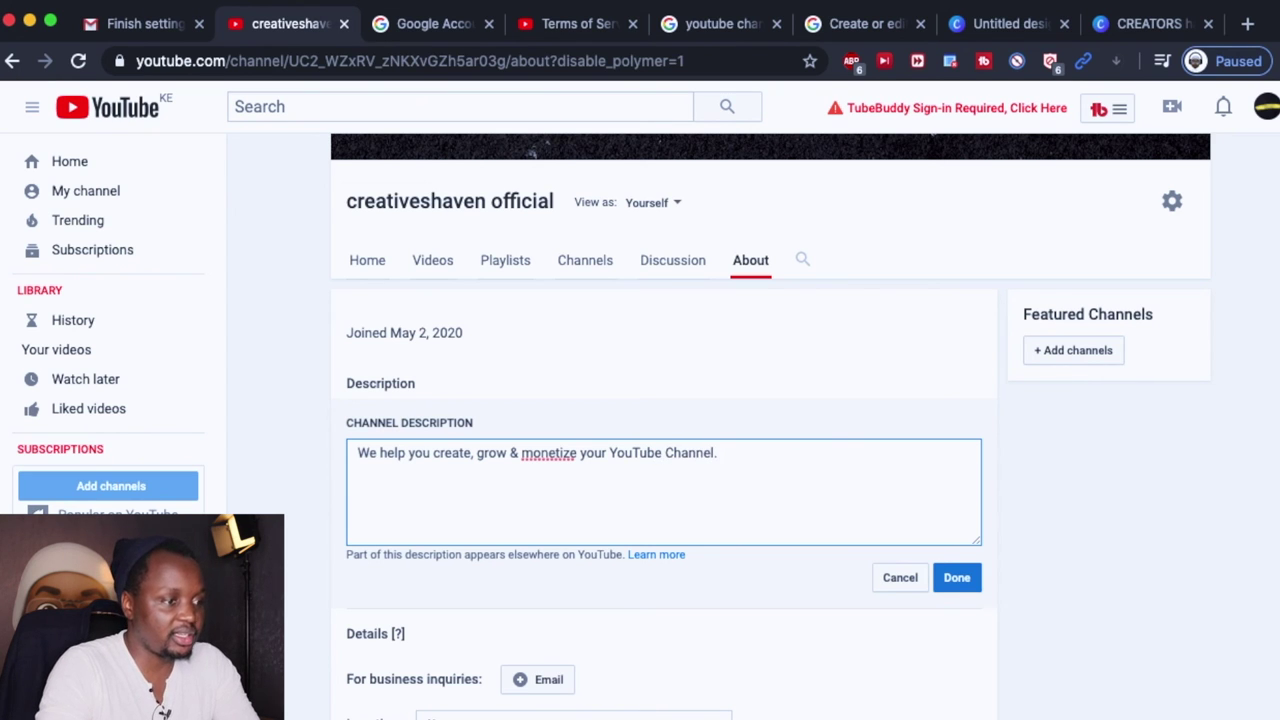
- Add 'monetize' to the spelling dictionary and begin adding a business email
{"action": "right_click", "coordinate": [542, 452]}
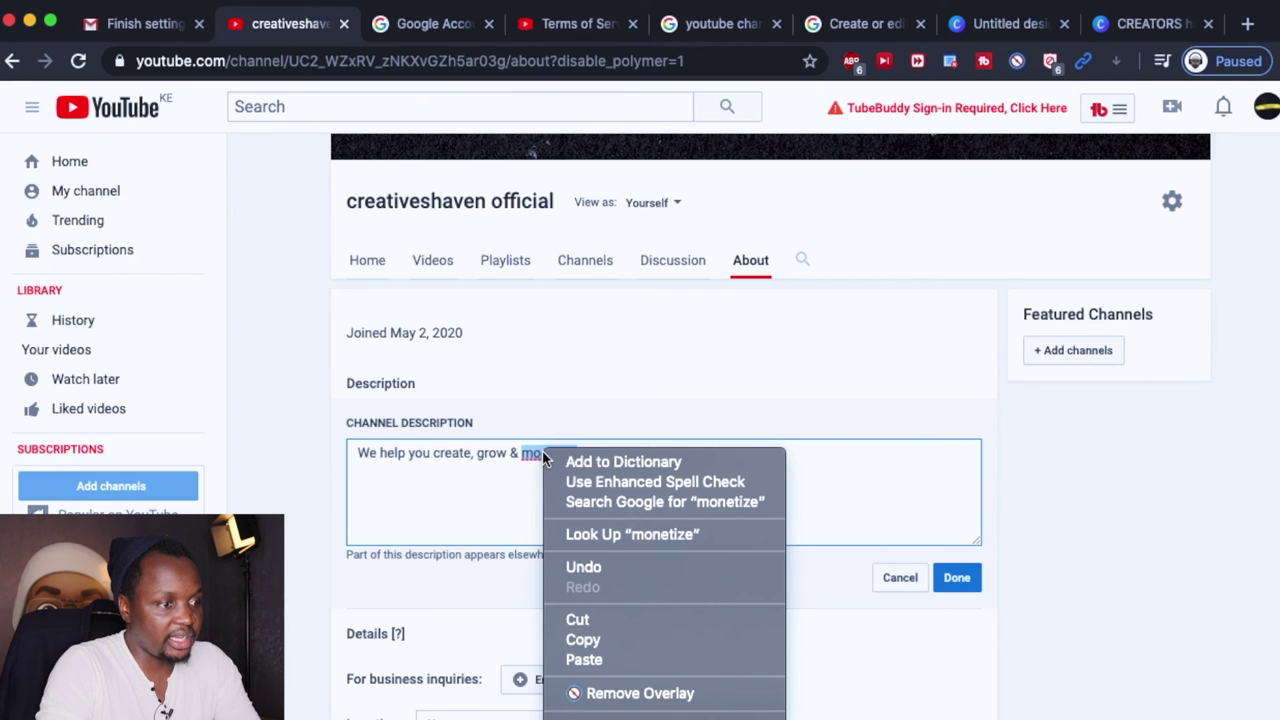
{"action": "left_click", "coordinate": [627, 464]}
{"action": "left_click", "coordinate": [726, 455]}
{"action": "scroll", "coordinate": [743, 455], "scroll_direction": "down", "scroll_amount": 3}
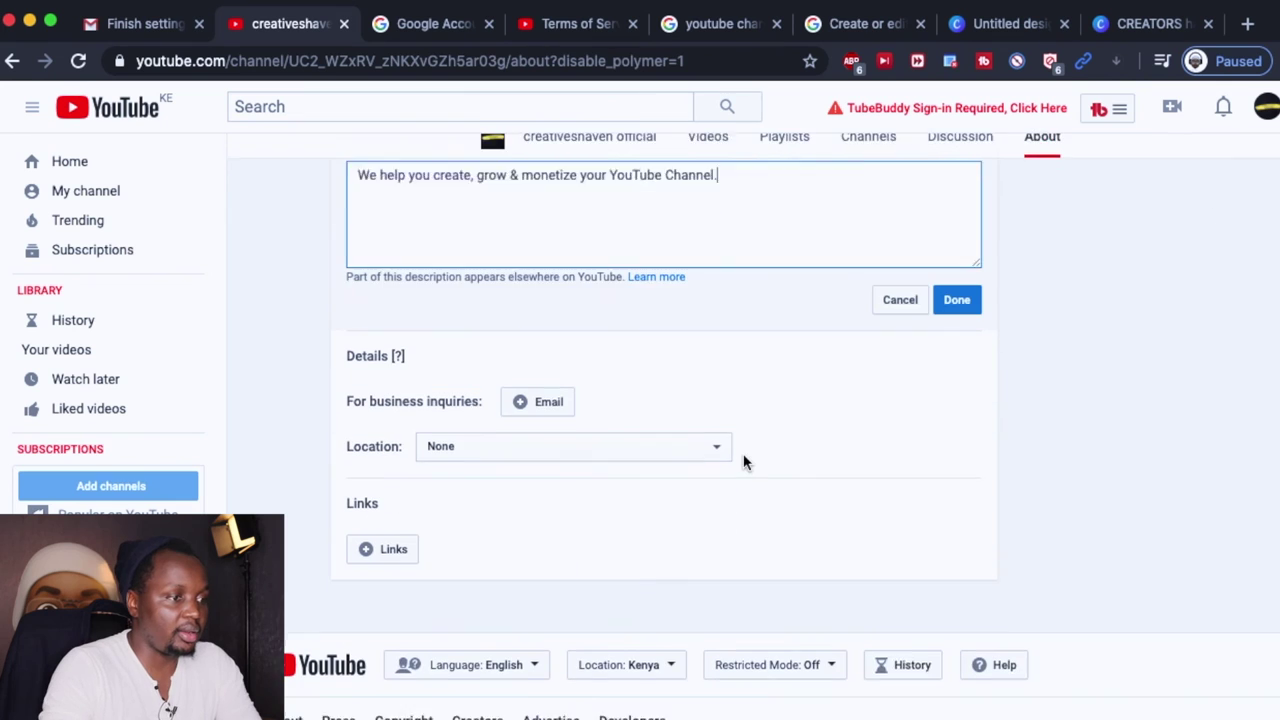
{"action": "left_click", "coordinate": [551, 395]}
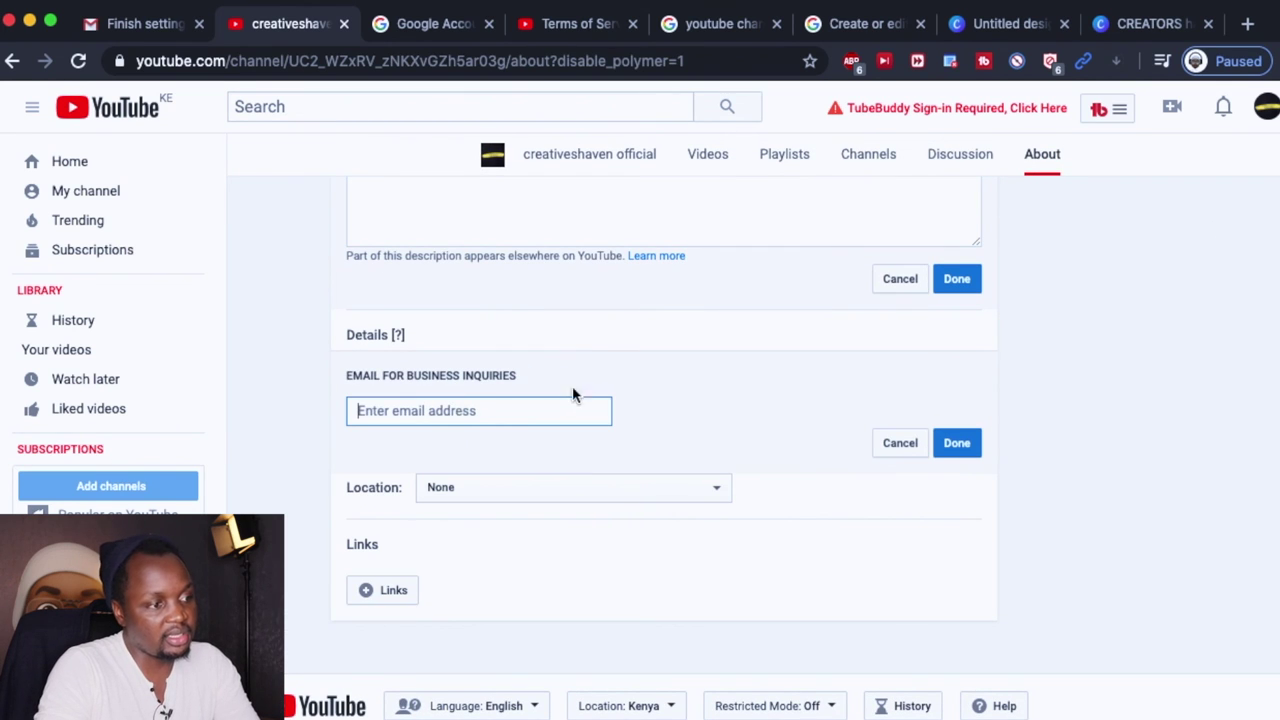
- Enter the channel's business-inquiries email address and save it with the description
{"action": "left_click", "coordinate": [500, 410]}
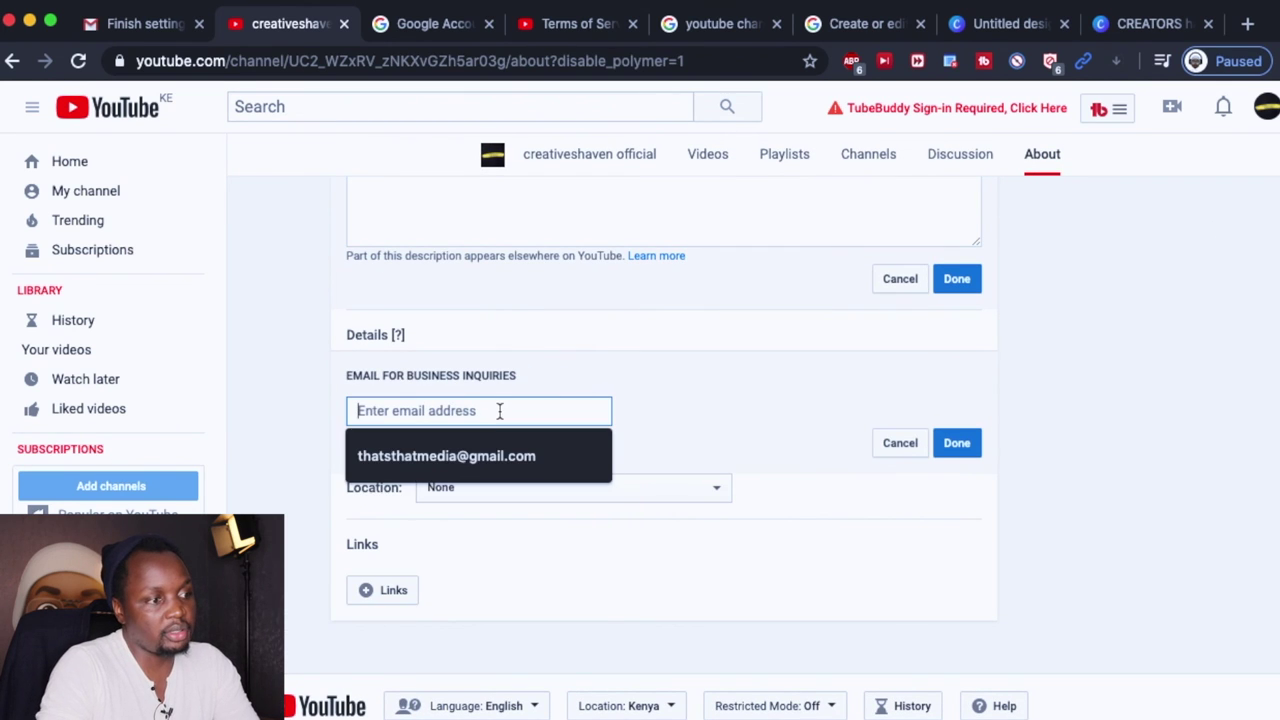
{"action": "left_click", "coordinate": [724, 438]}
{"action": "left_click", "coordinate": [450, 410]}
{"action": "key", "text": "Escape"}
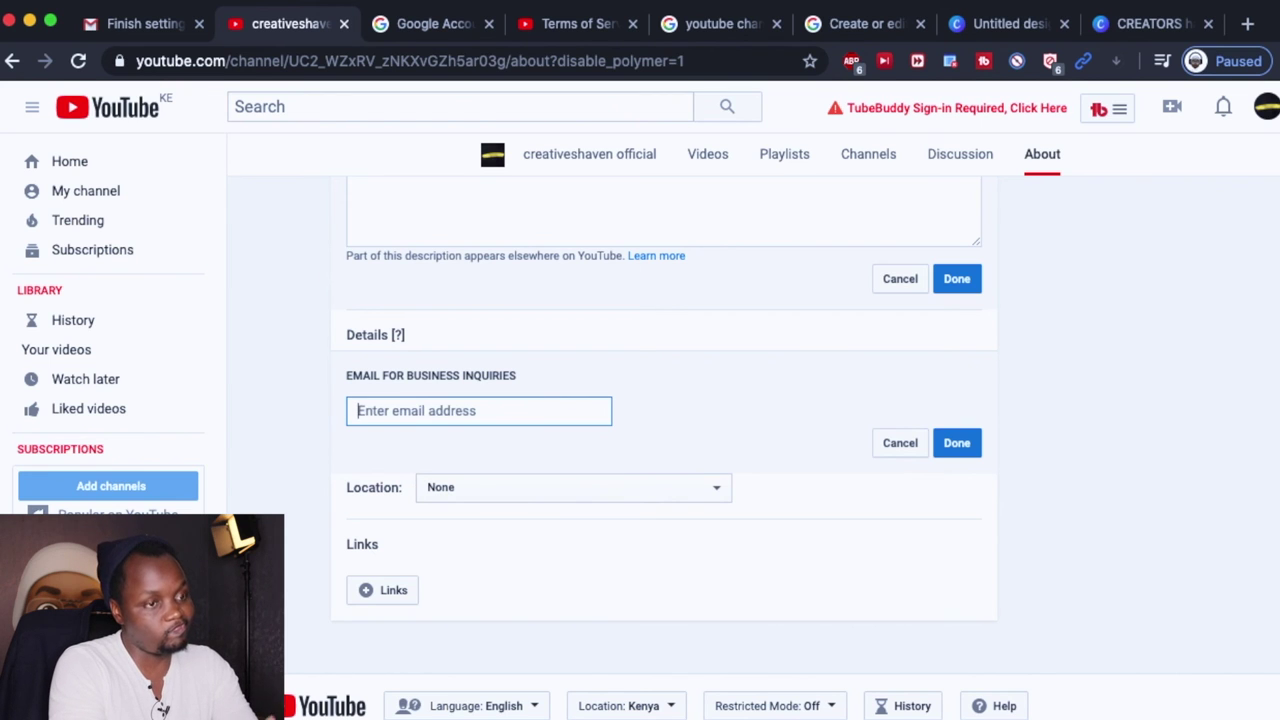
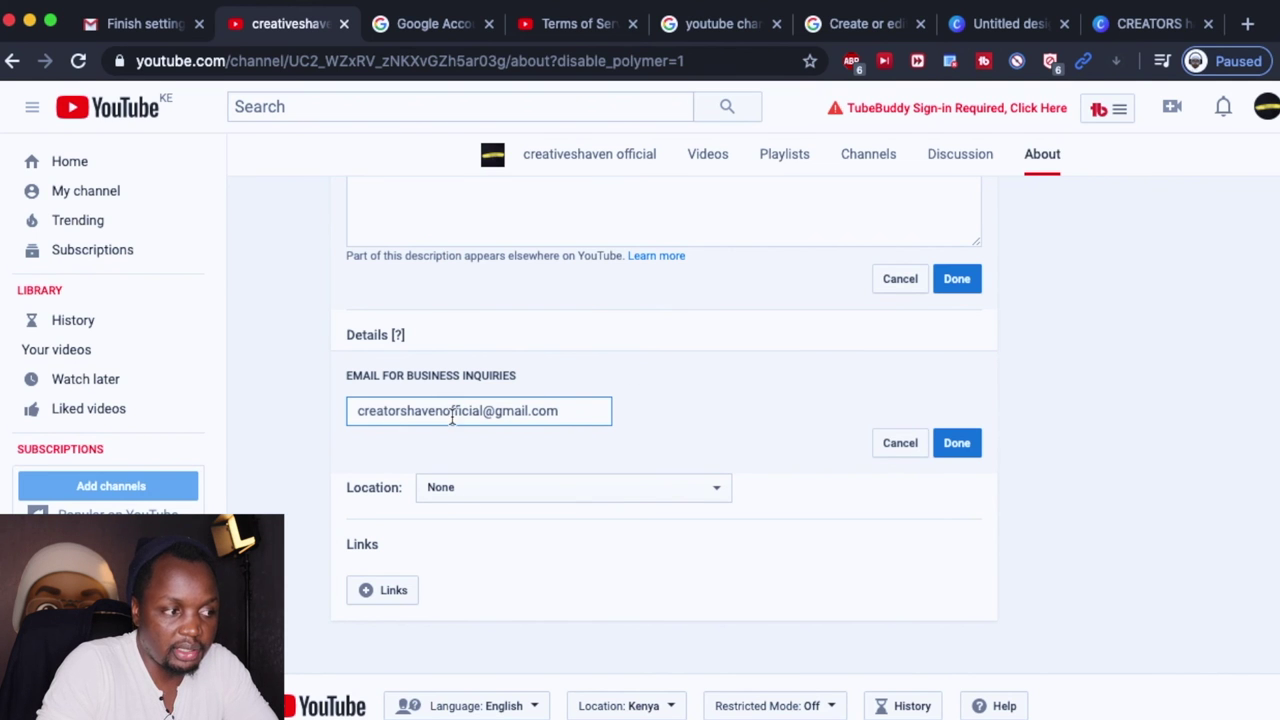
{"action": "key", "text": "Return"}
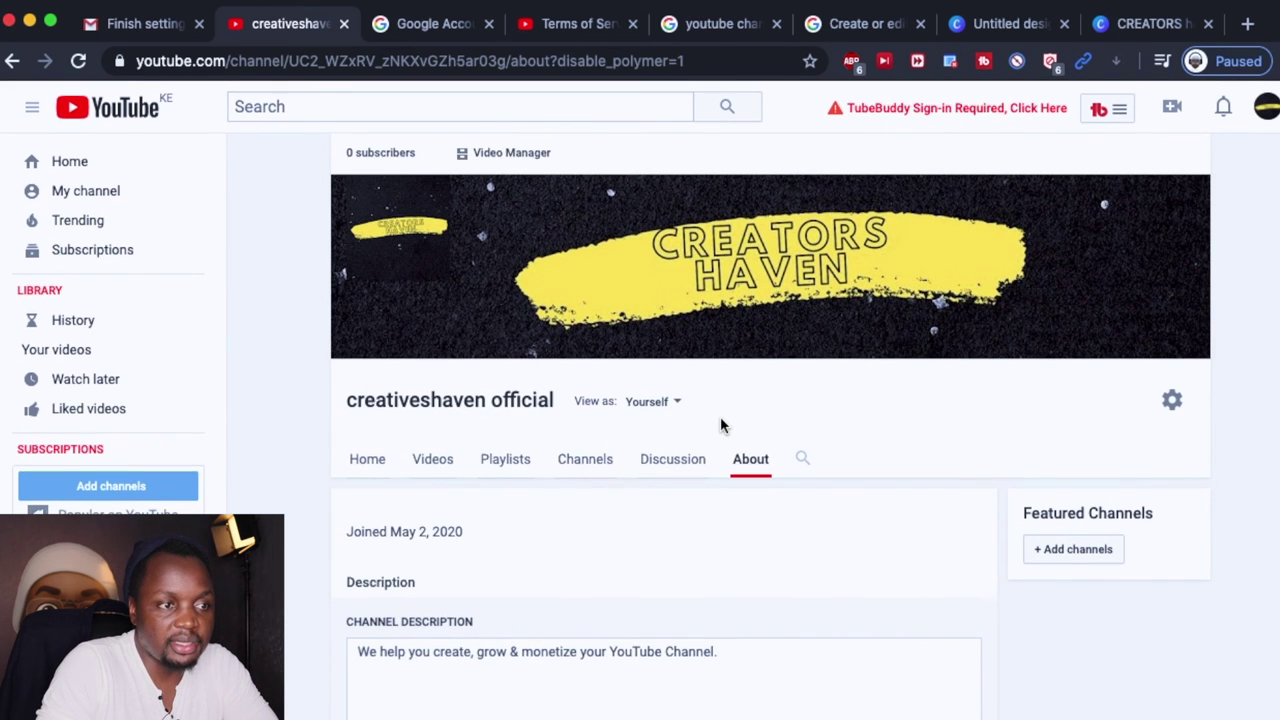
{"action": "scroll", "coordinate": [718, 416], "scroll_direction": "down", "scroll_amount": 5}
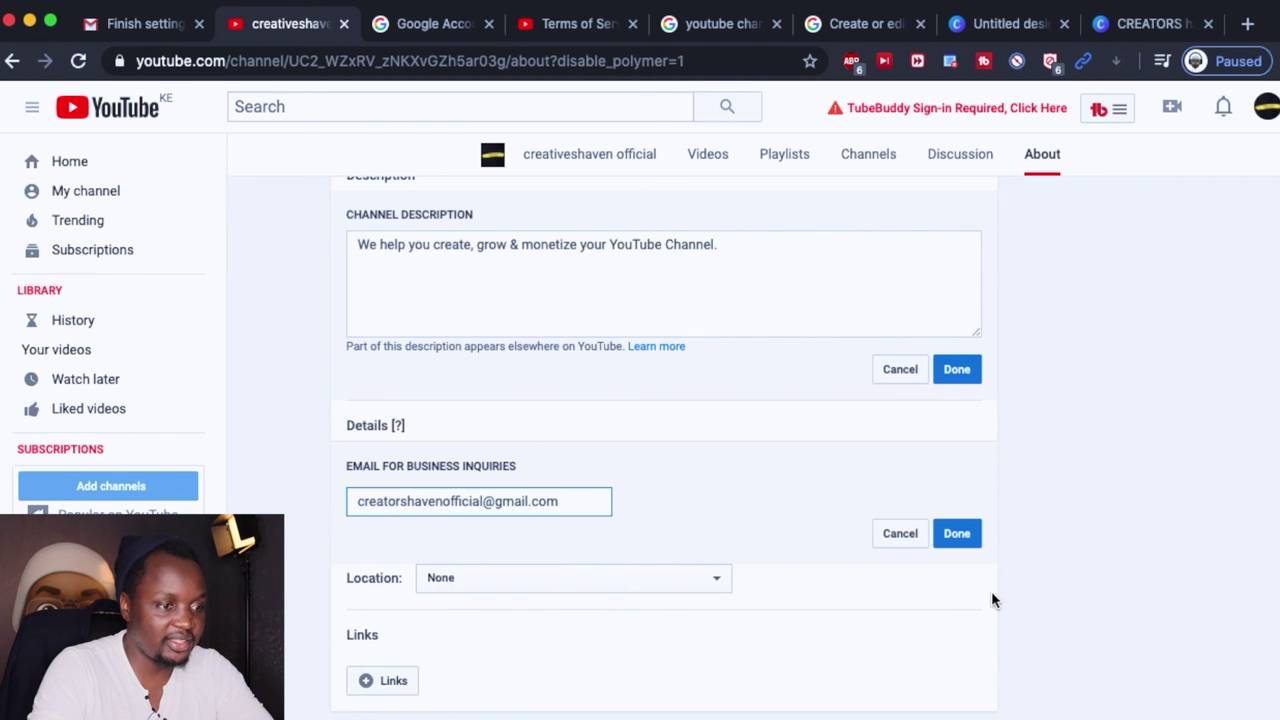
{"action": "left_click", "coordinate": [957, 536]}
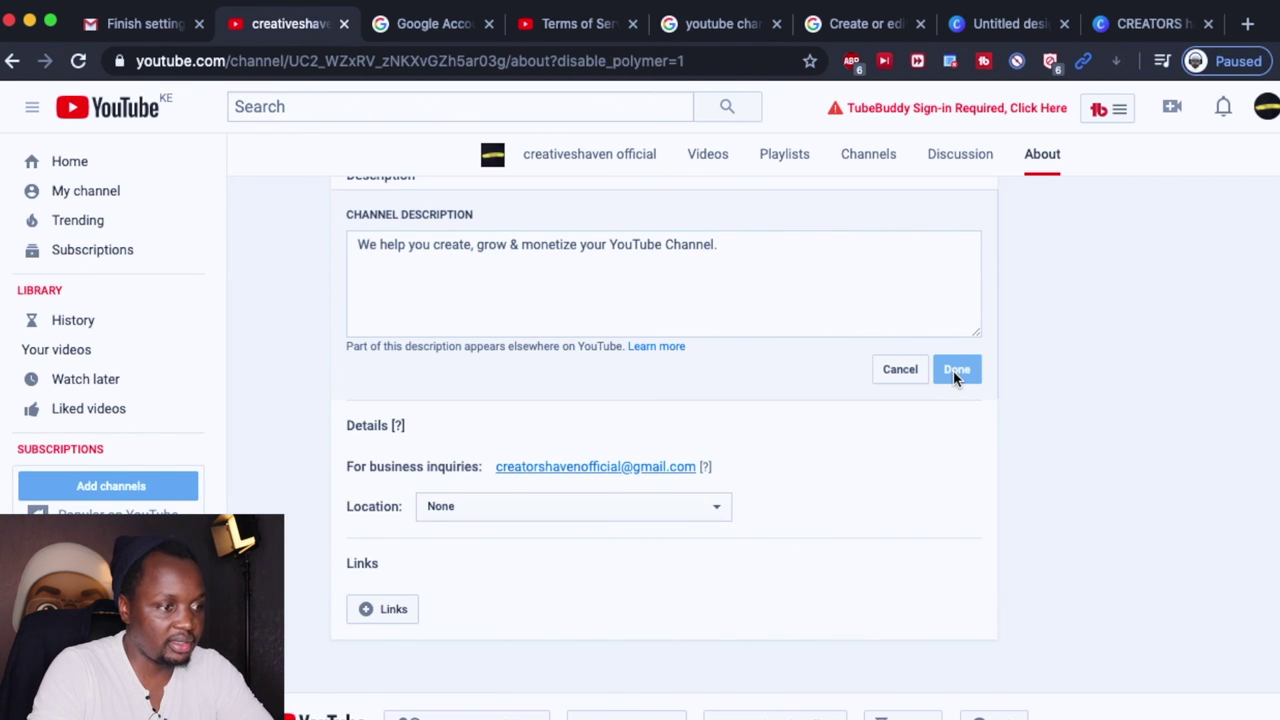
{"action": "left_click", "coordinate": [957, 369]}
- Go back to the creativeshaven official channel's Home tab, where Uploads shows no recent uploads yet
{"action": "scroll", "coordinate": [975, 425], "scroll_direction": "up", "scroll_amount": 4}
{"action": "scroll", "coordinate": [986, 425], "scroll_direction": "down", "scroll_amount": 5}
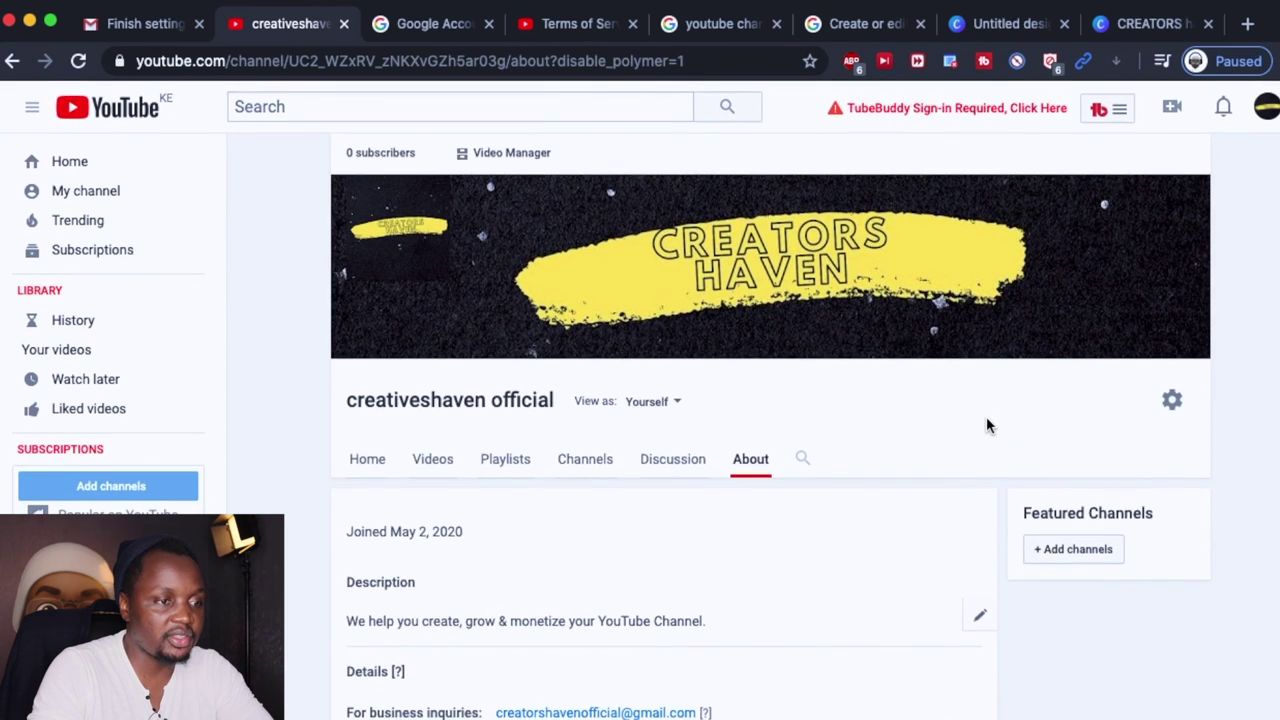
{"action": "scroll", "coordinate": [989, 415], "scroll_direction": "up", "scroll_amount": 5}
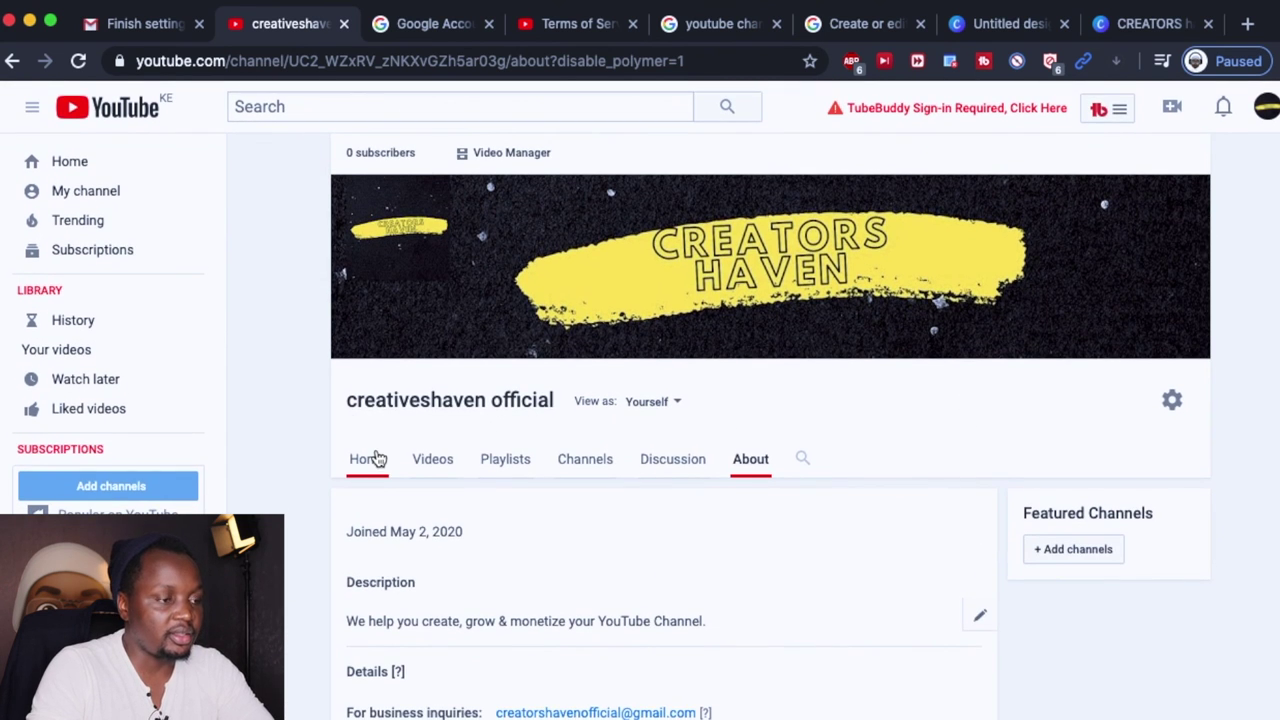
{"action": "scroll", "coordinate": [377, 457], "scroll_direction": "down", "scroll_amount": 1}
{"action": "left_click", "coordinate": [375, 457]}
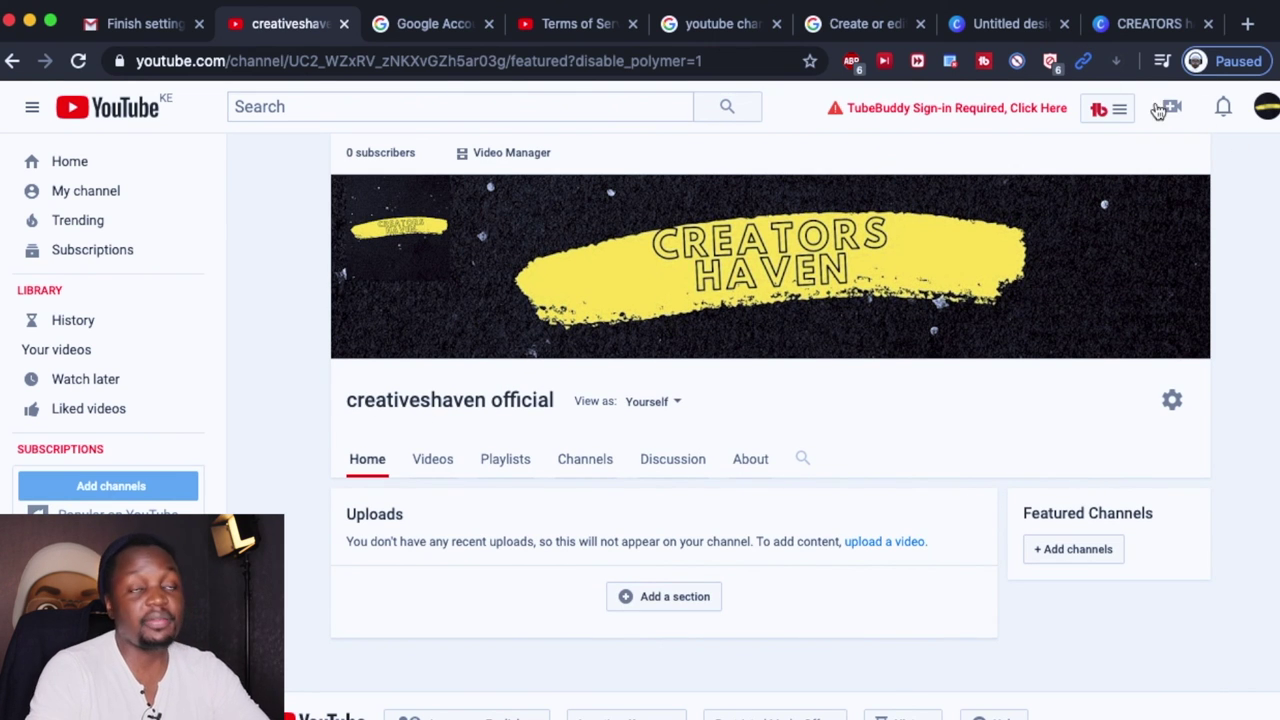
{"action": "mouse_move", "coordinate": [1176, 302]}
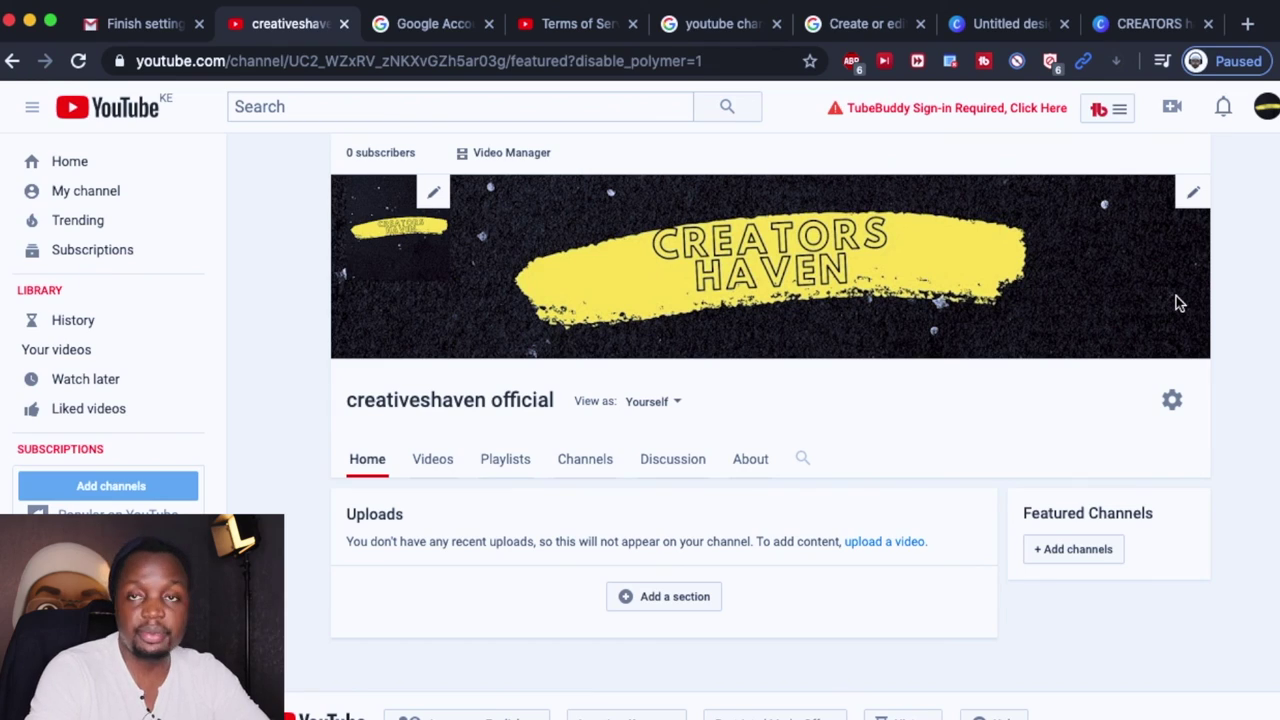